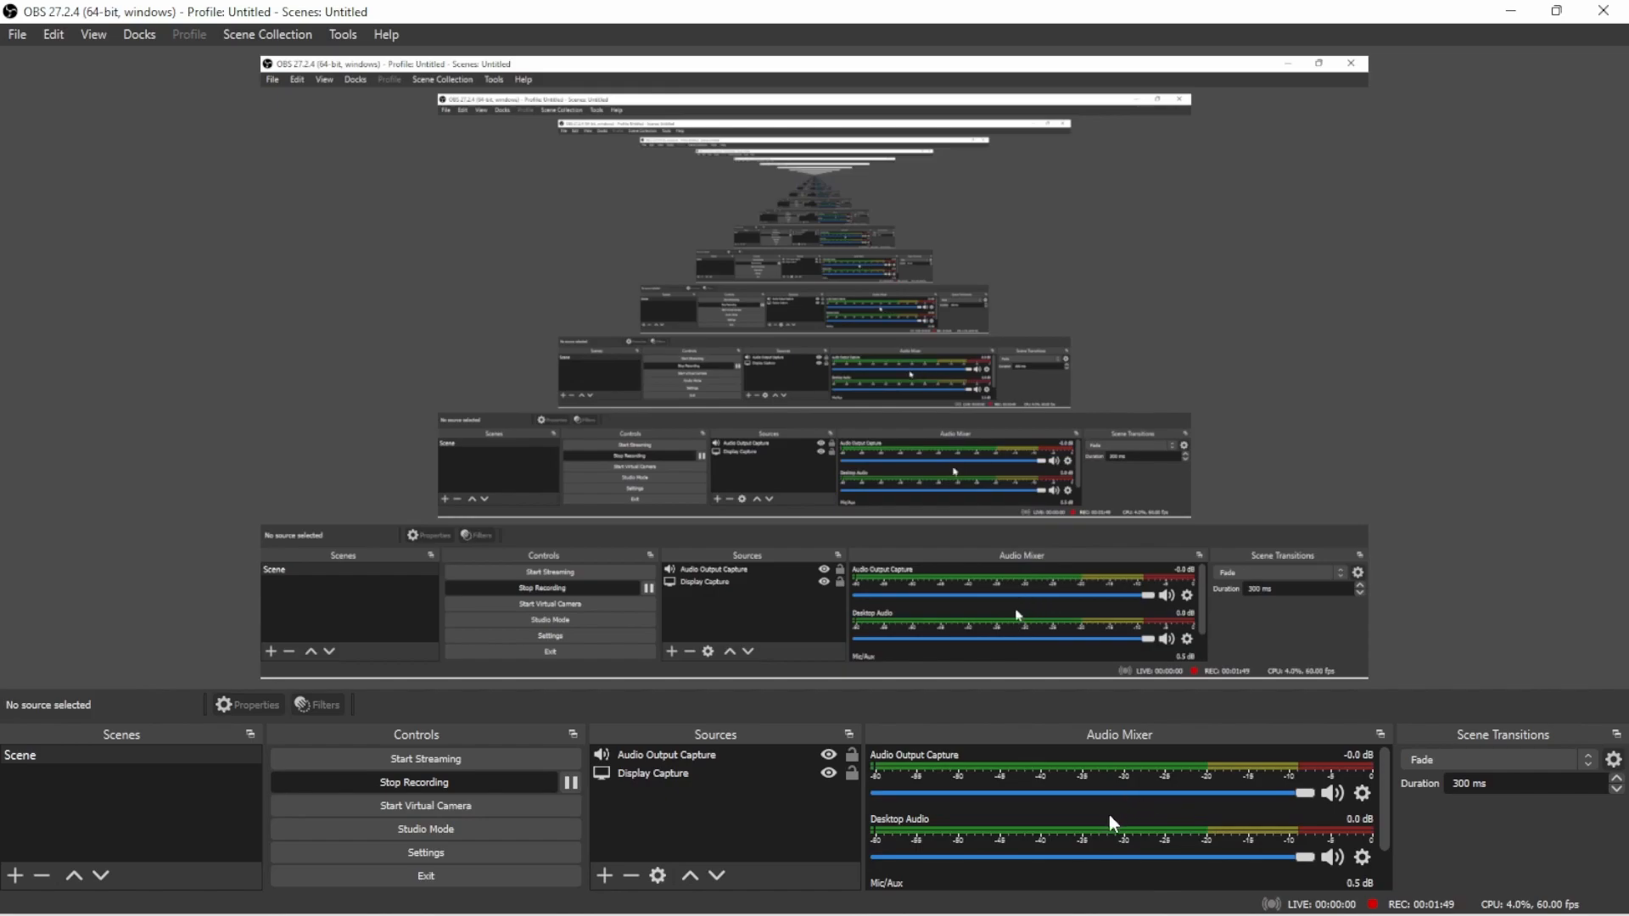
# Open the settings and review the Video, Advanced, Audio and Output pages
pyautogui.scroll(-1, 1005, 817)
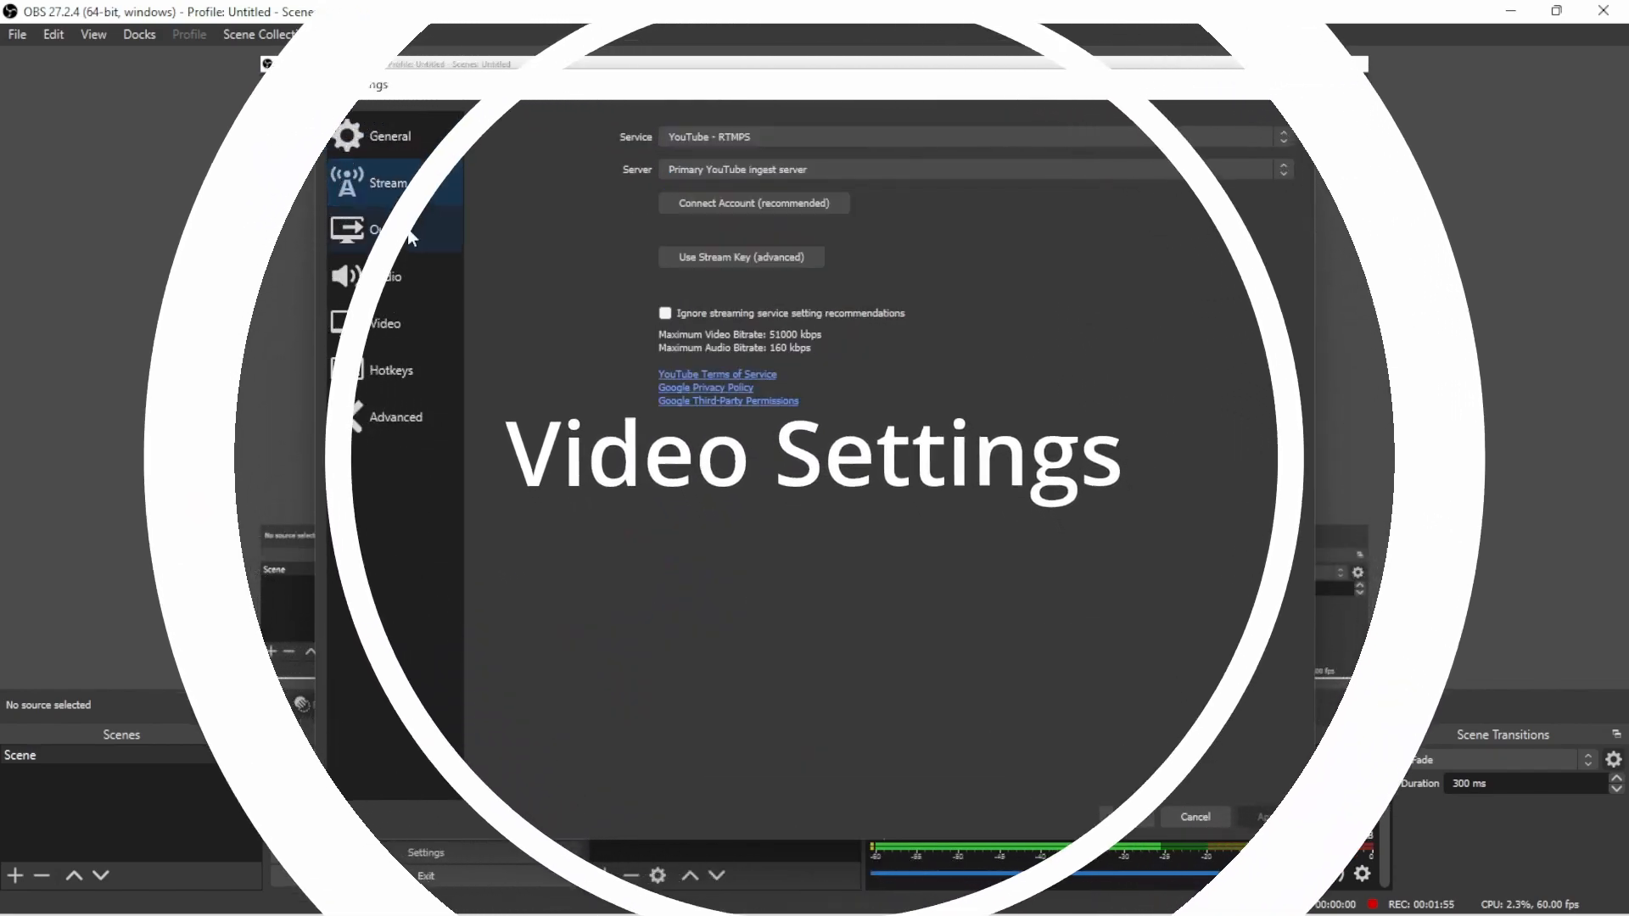
pyautogui.click(424, 315)
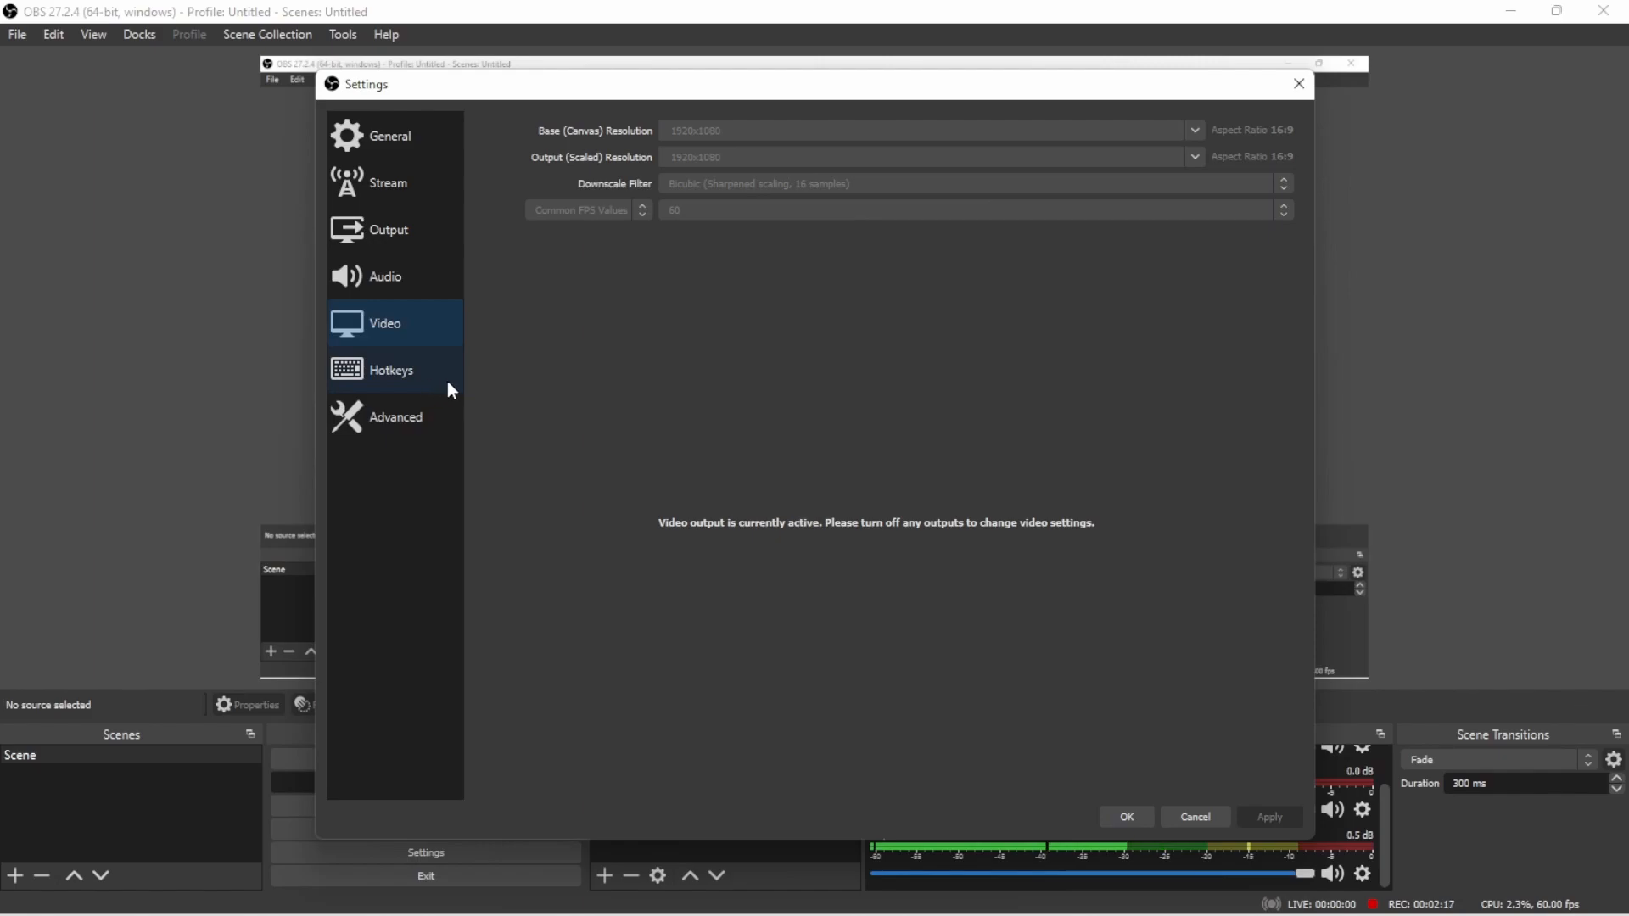
pyautogui.click(380, 416)
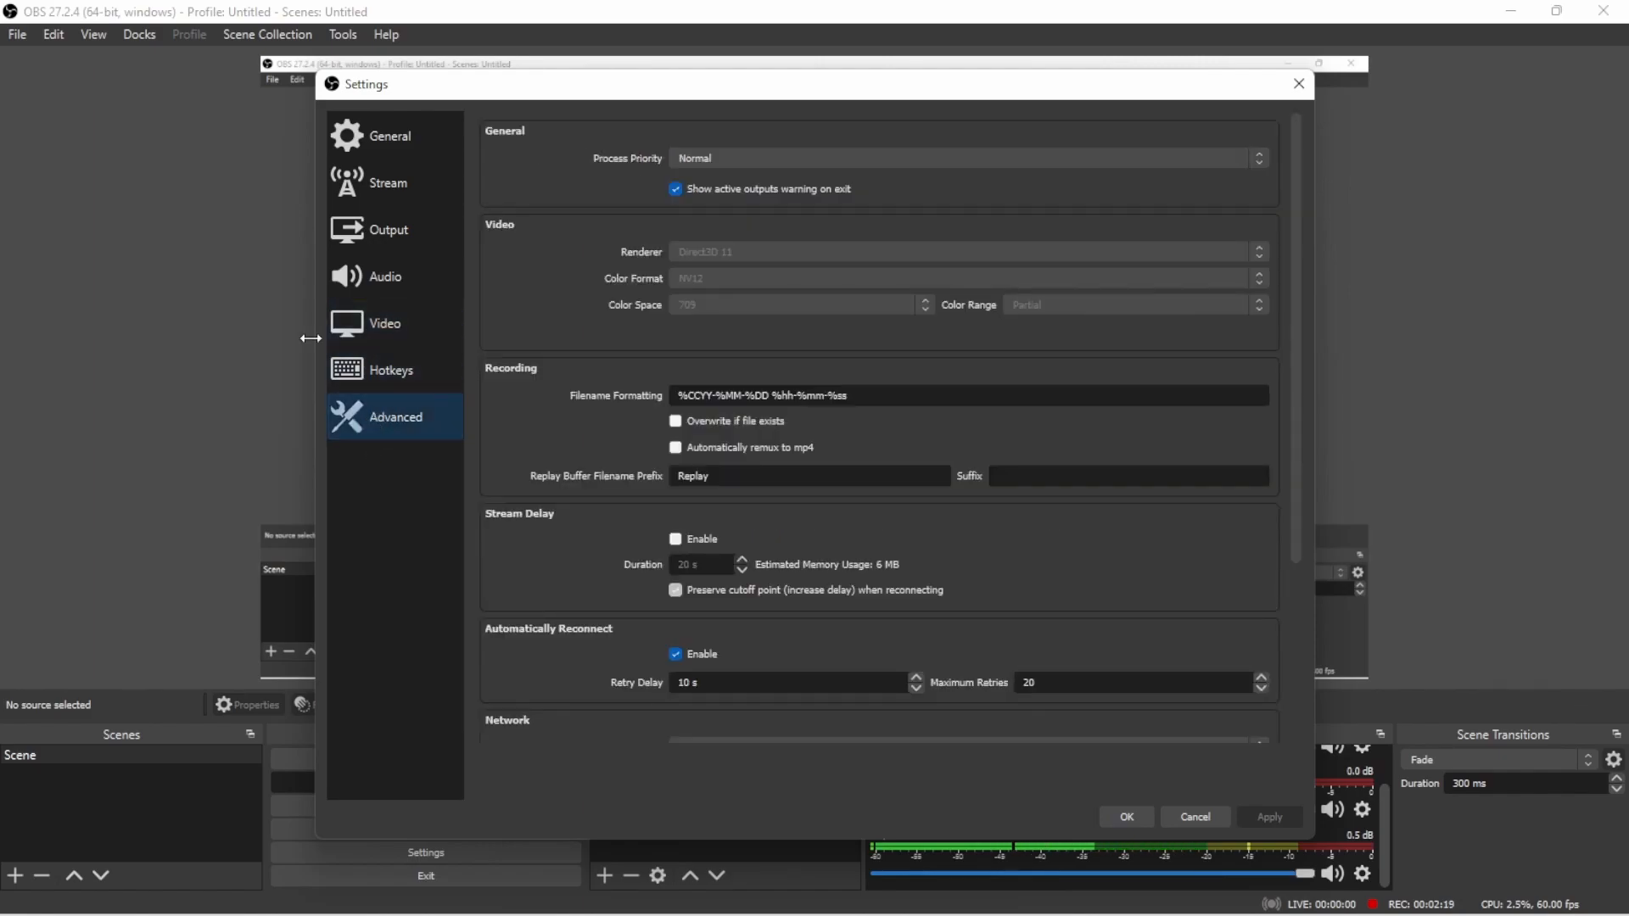
pyautogui.click(378, 280)
pyautogui.click(397, 239)
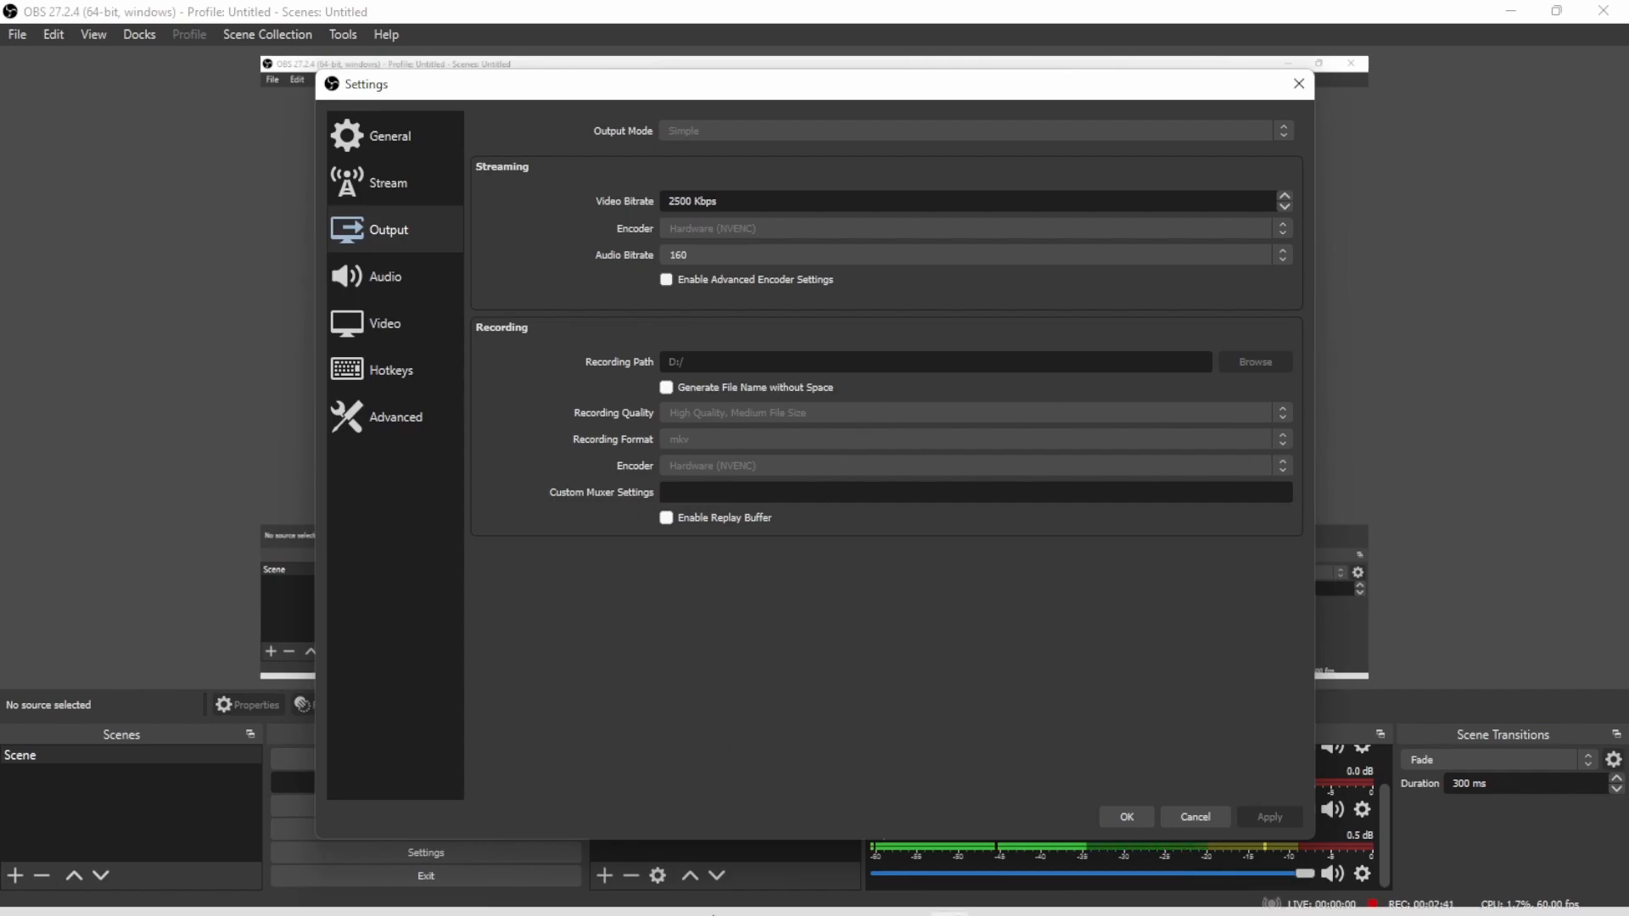
# Launch a second instance of OBS Studio (64bit) alongside the recording one
pyautogui.click(681, 890)
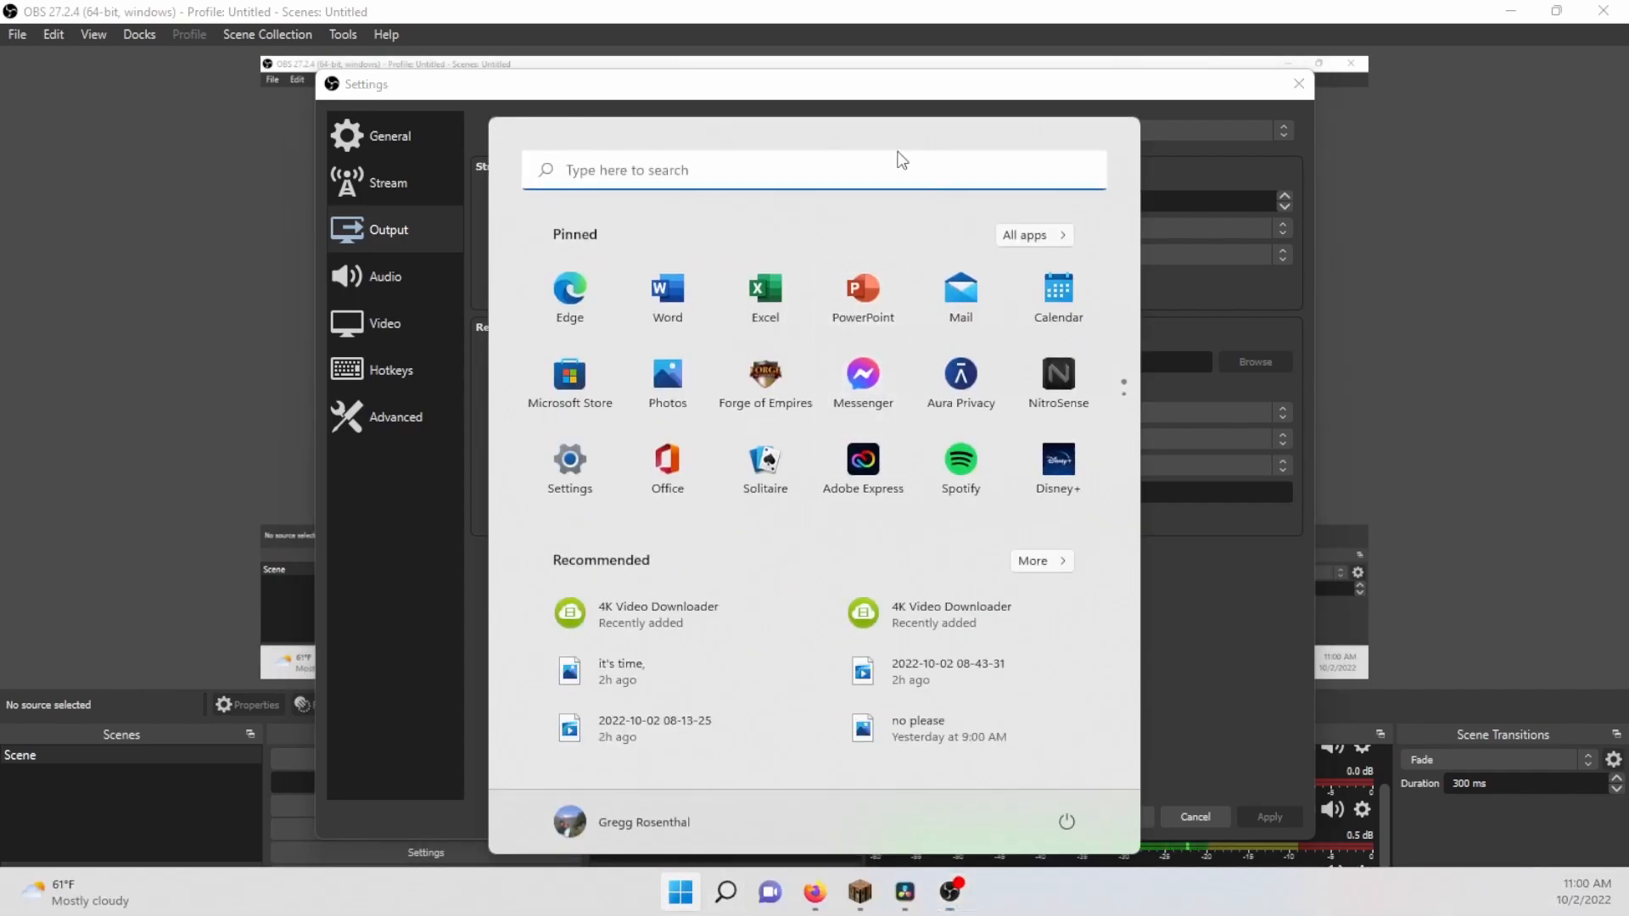
pyautogui.write('obs')
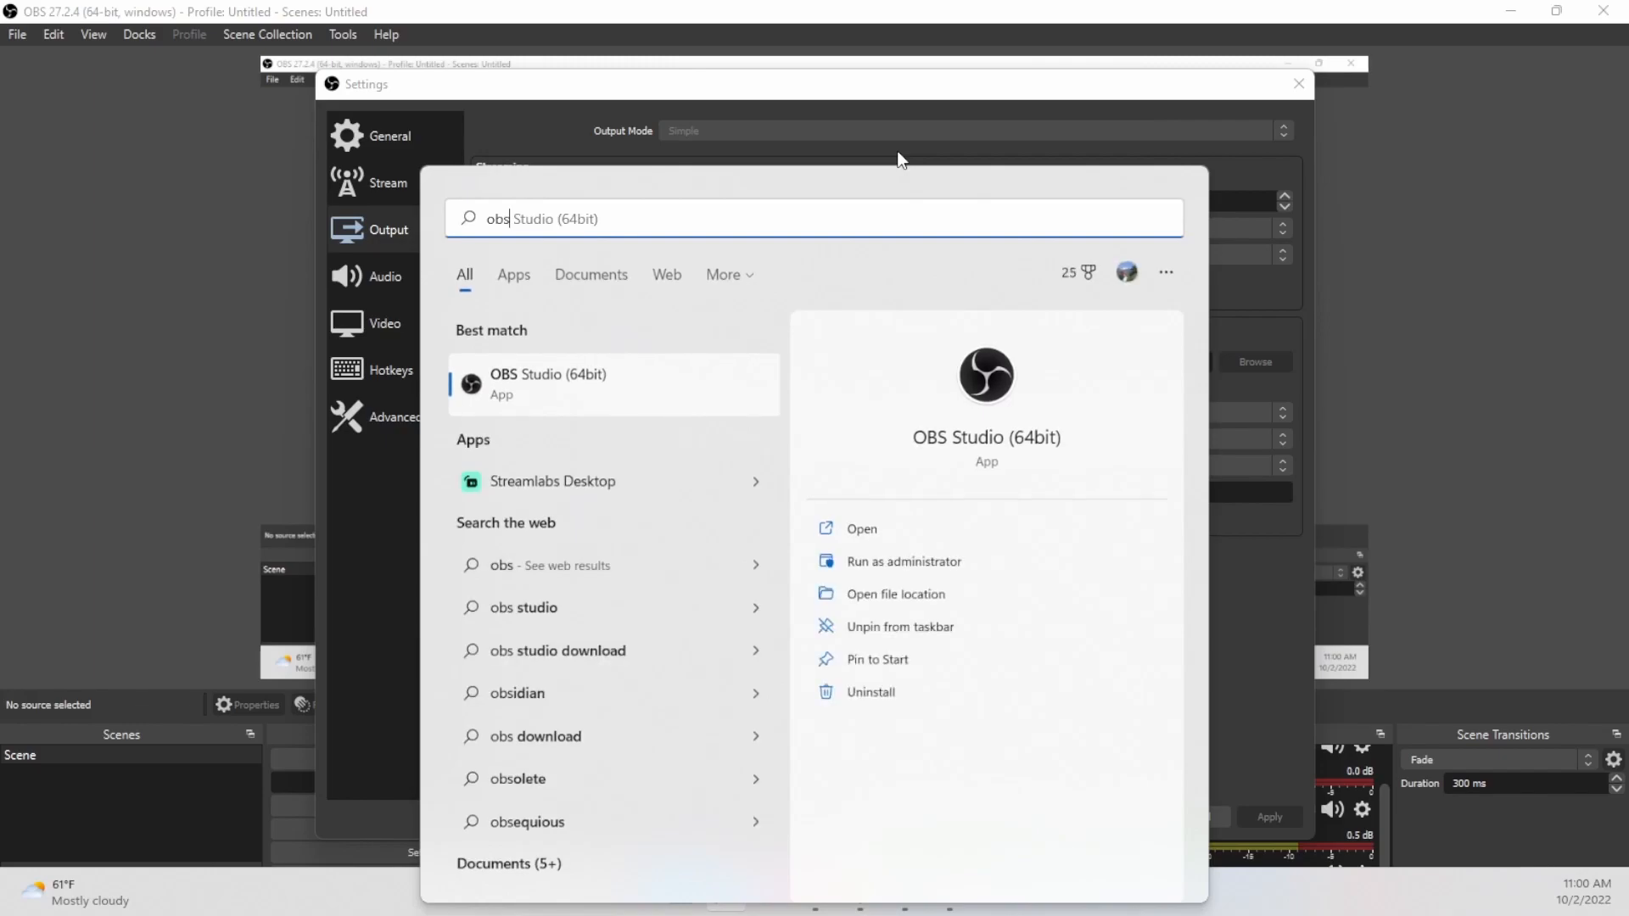
pyautogui.press('Return')
pyautogui.click(924, 487)
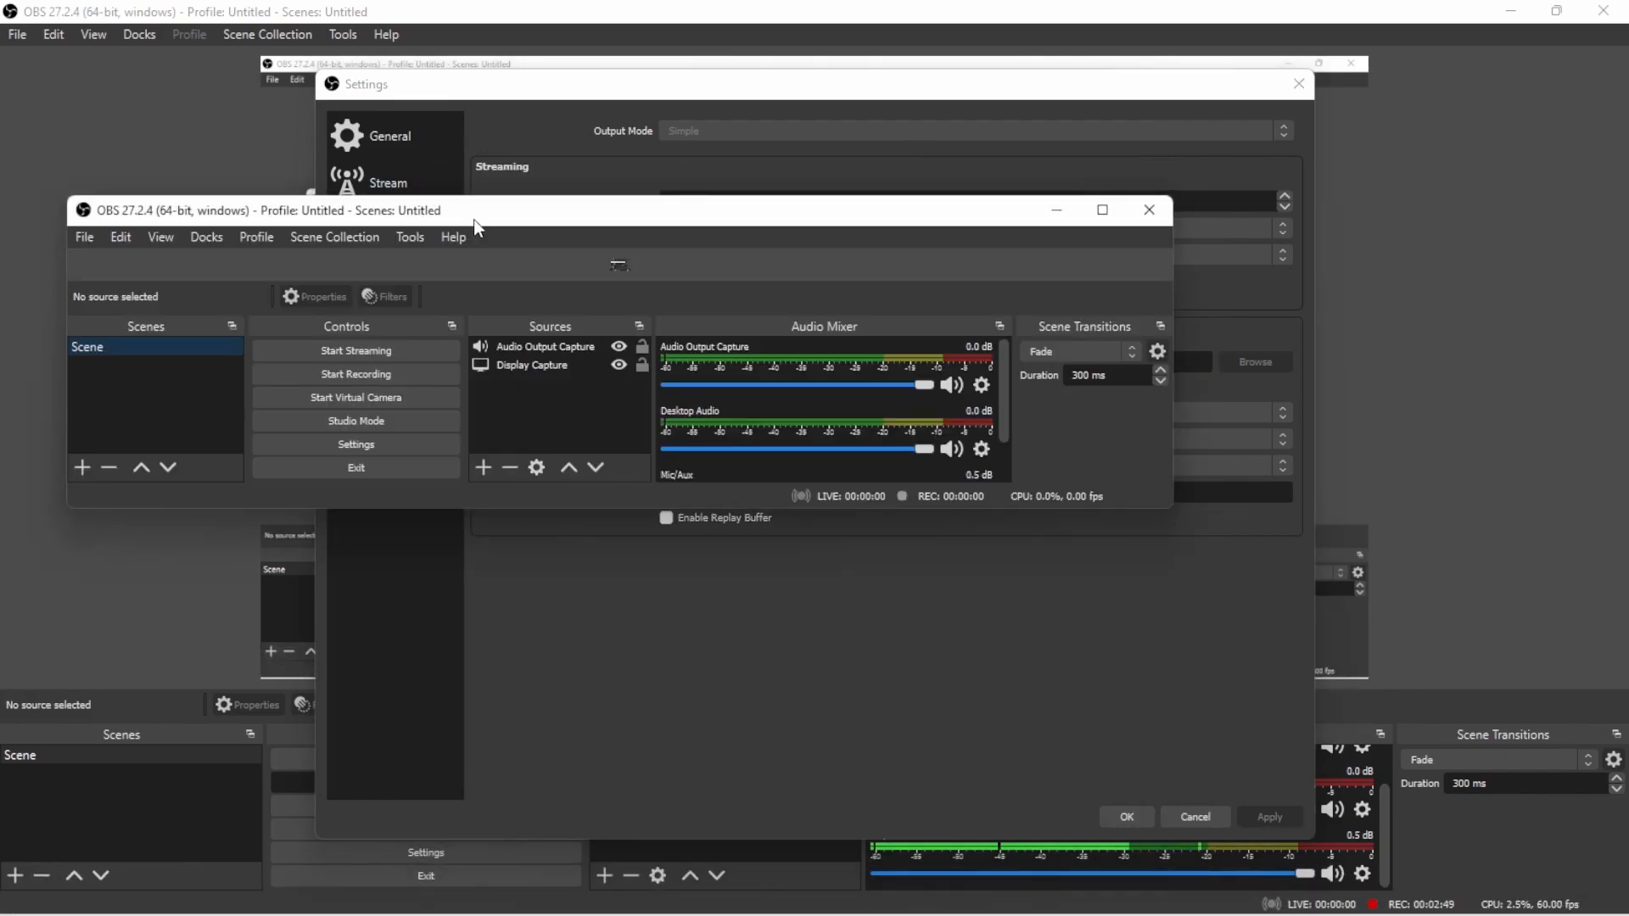
# Open the settings of the second OBS instance and go to the Output page
pyautogui.click(411, 449)
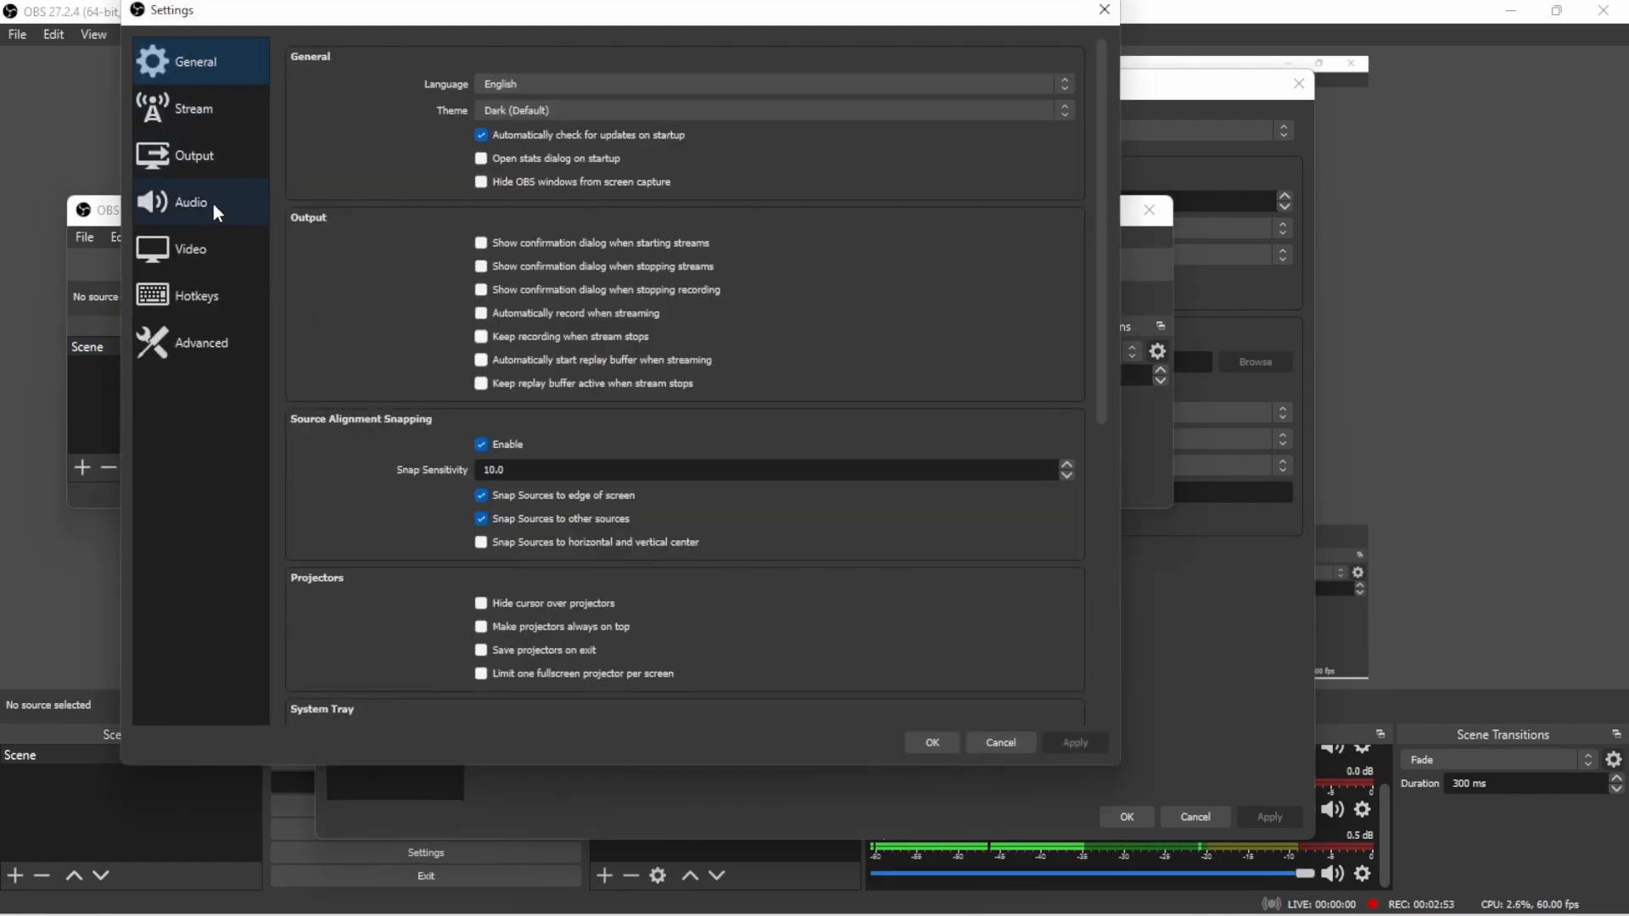
pyautogui.click(194, 248)
pyautogui.click(220, 156)
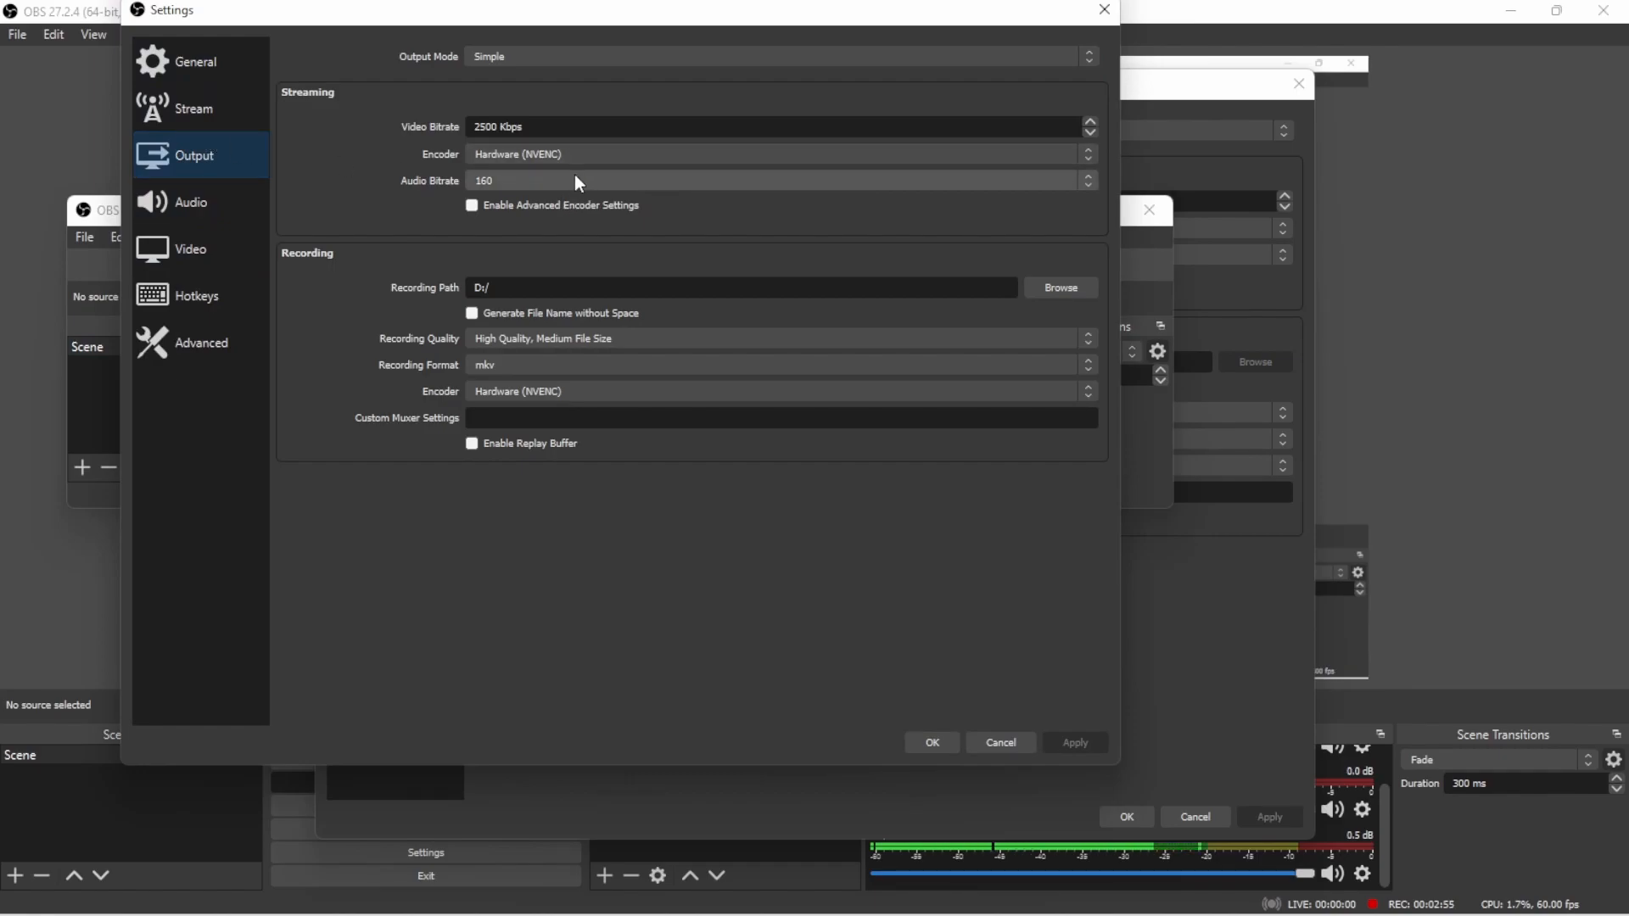
pyautogui.click(195, 105)
pyautogui.click(202, 160)
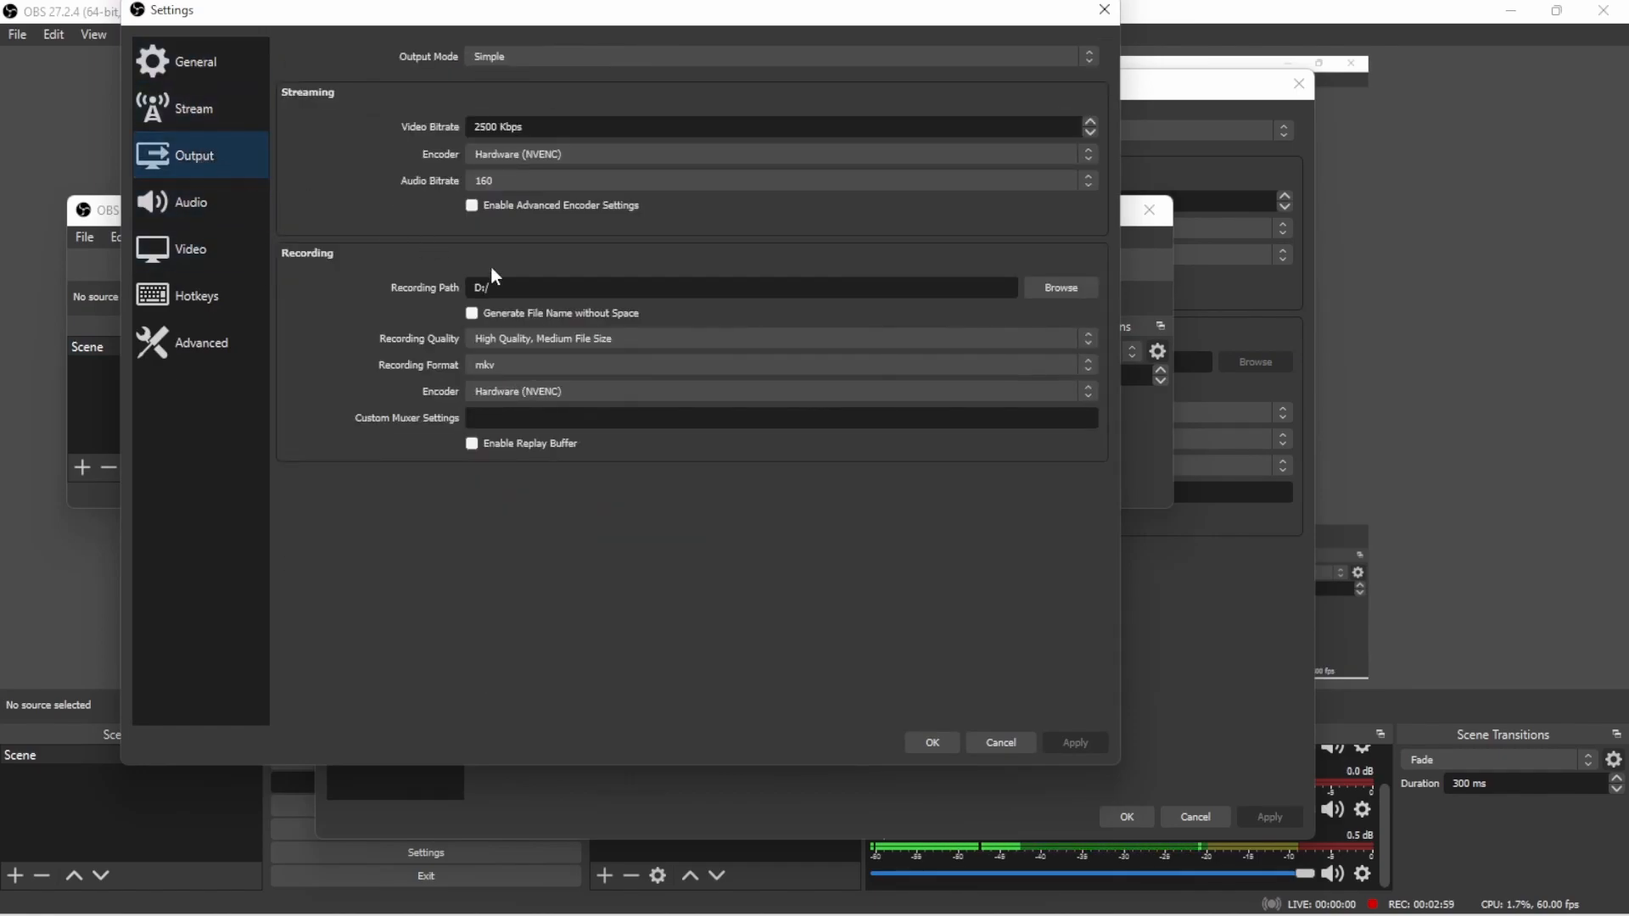
# Set the recording format to mp4 in the Output settings
pyautogui.click(560, 365)
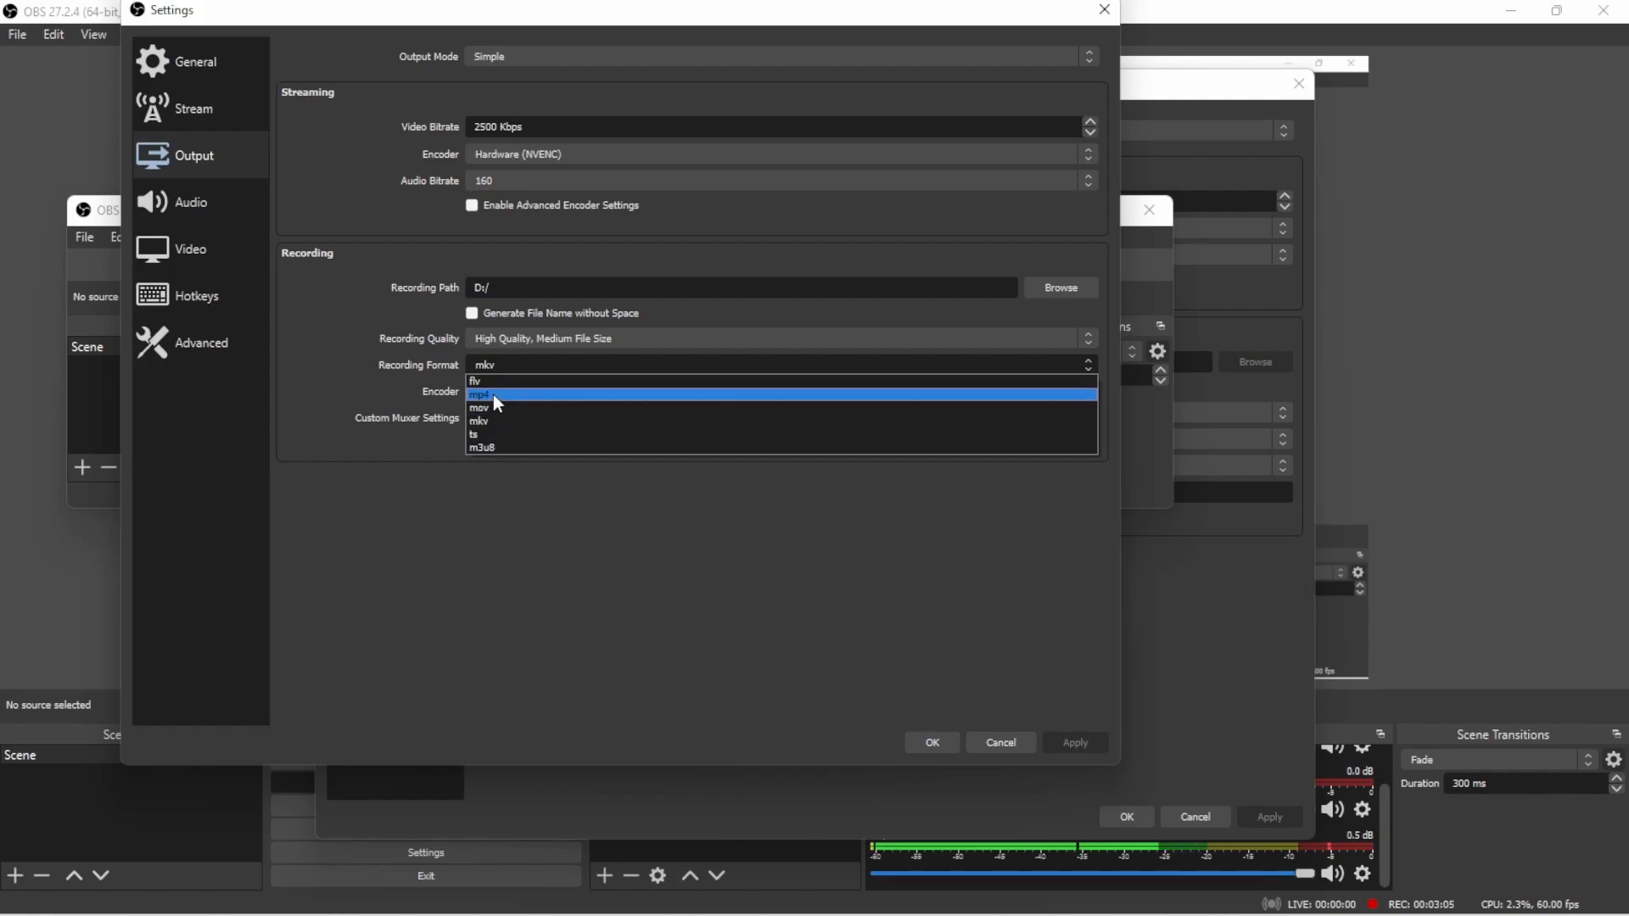
pyautogui.click(493, 424)
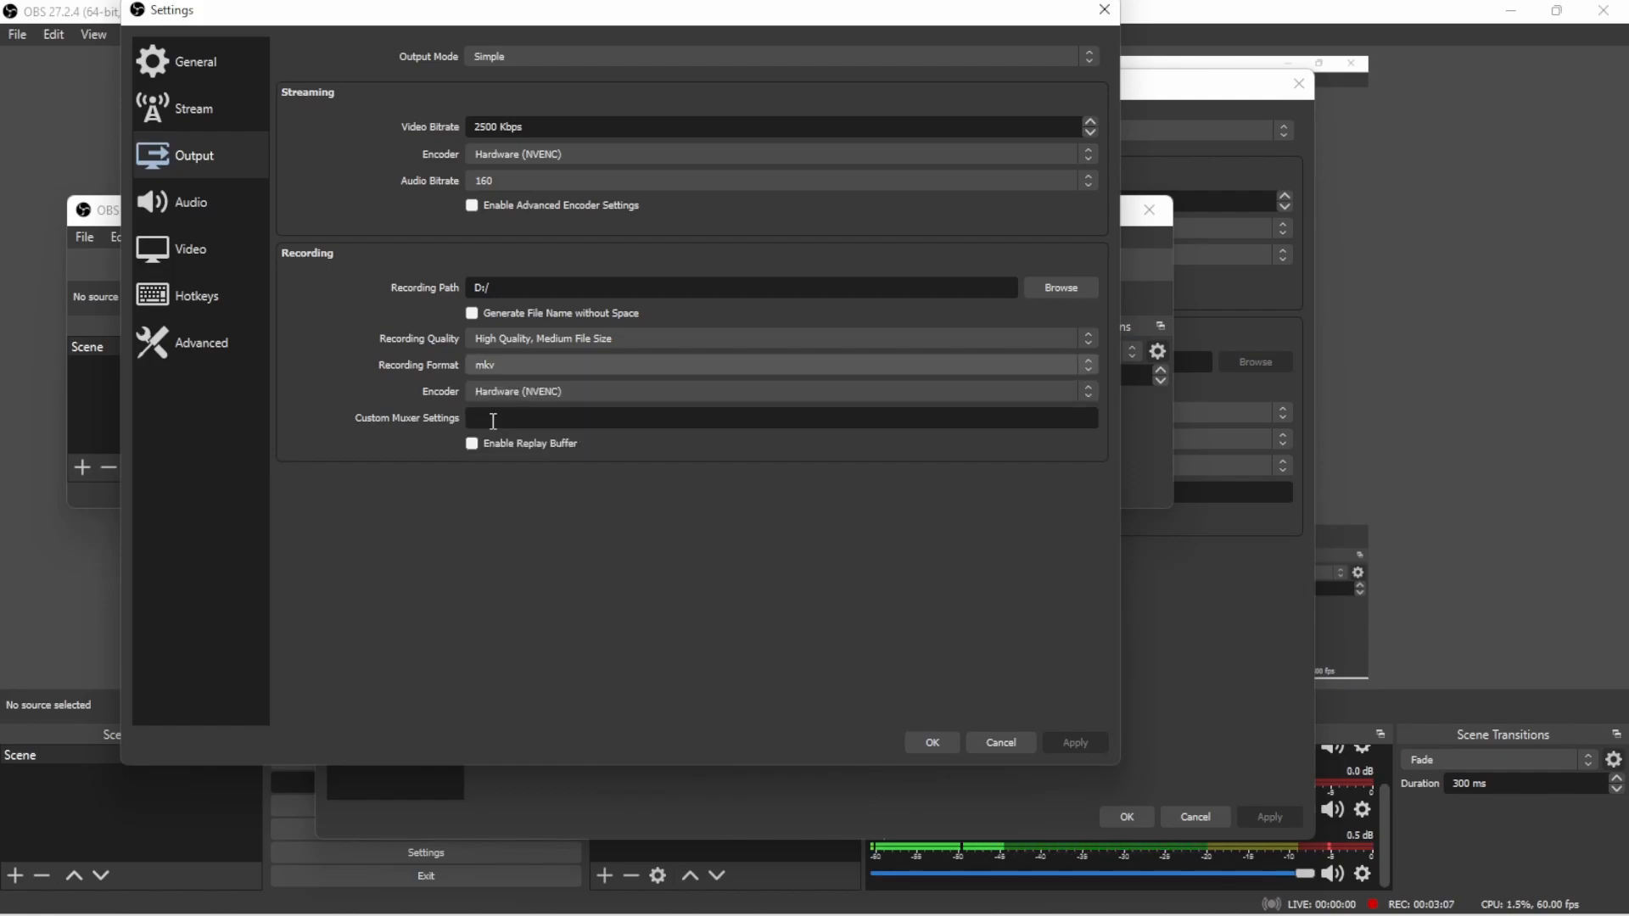
pyautogui.click(534, 374)
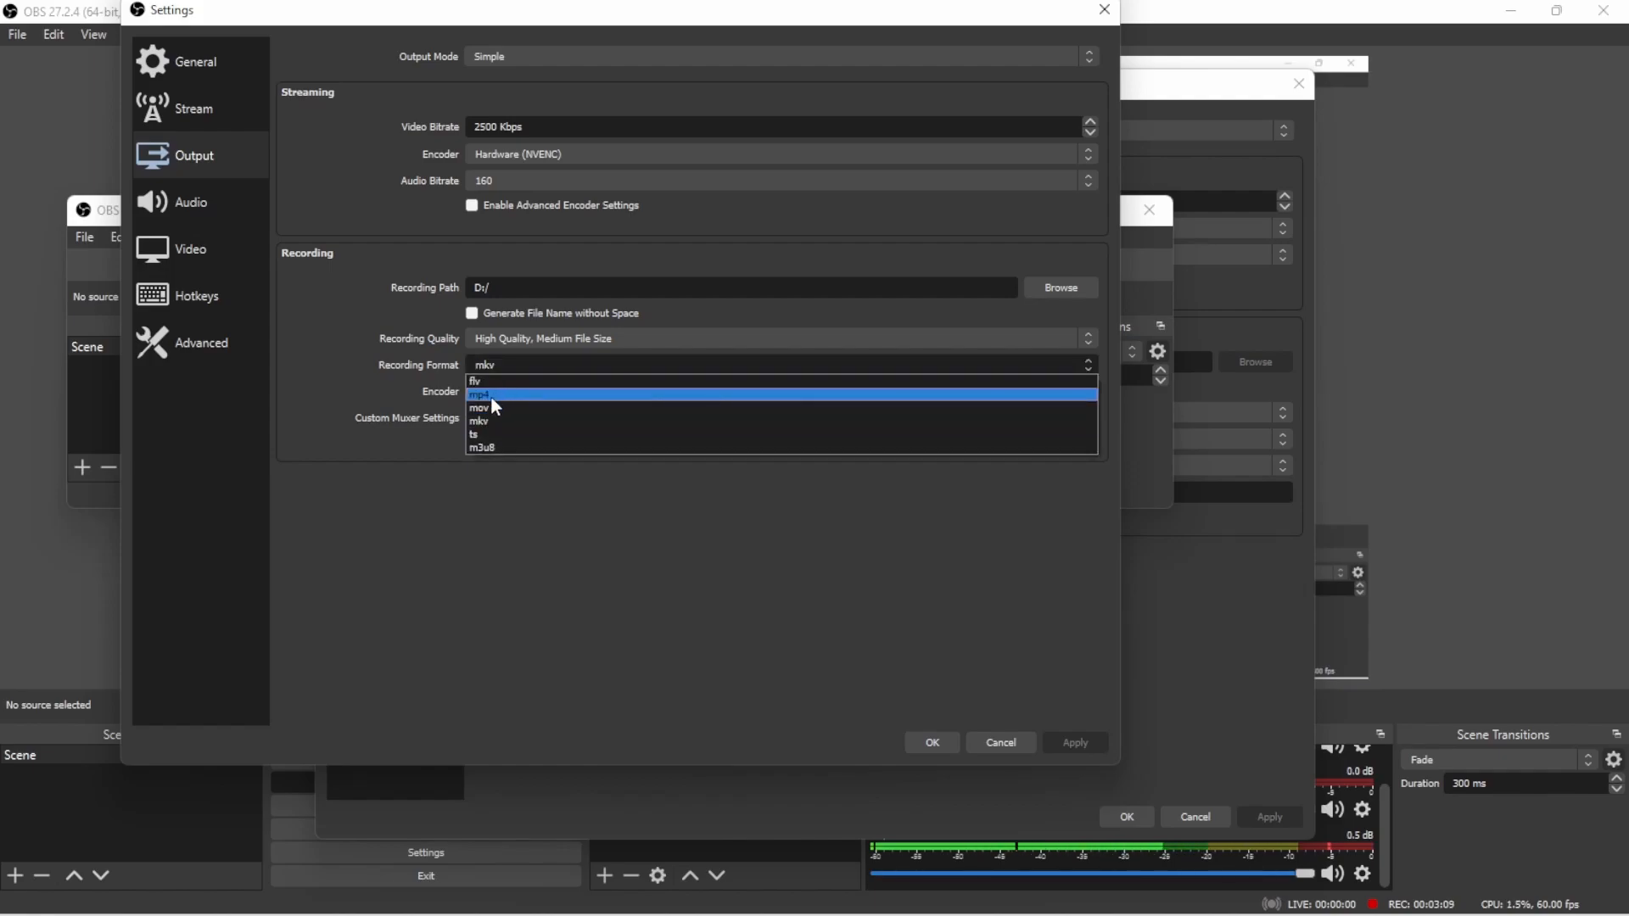
pyautogui.click(531, 395)
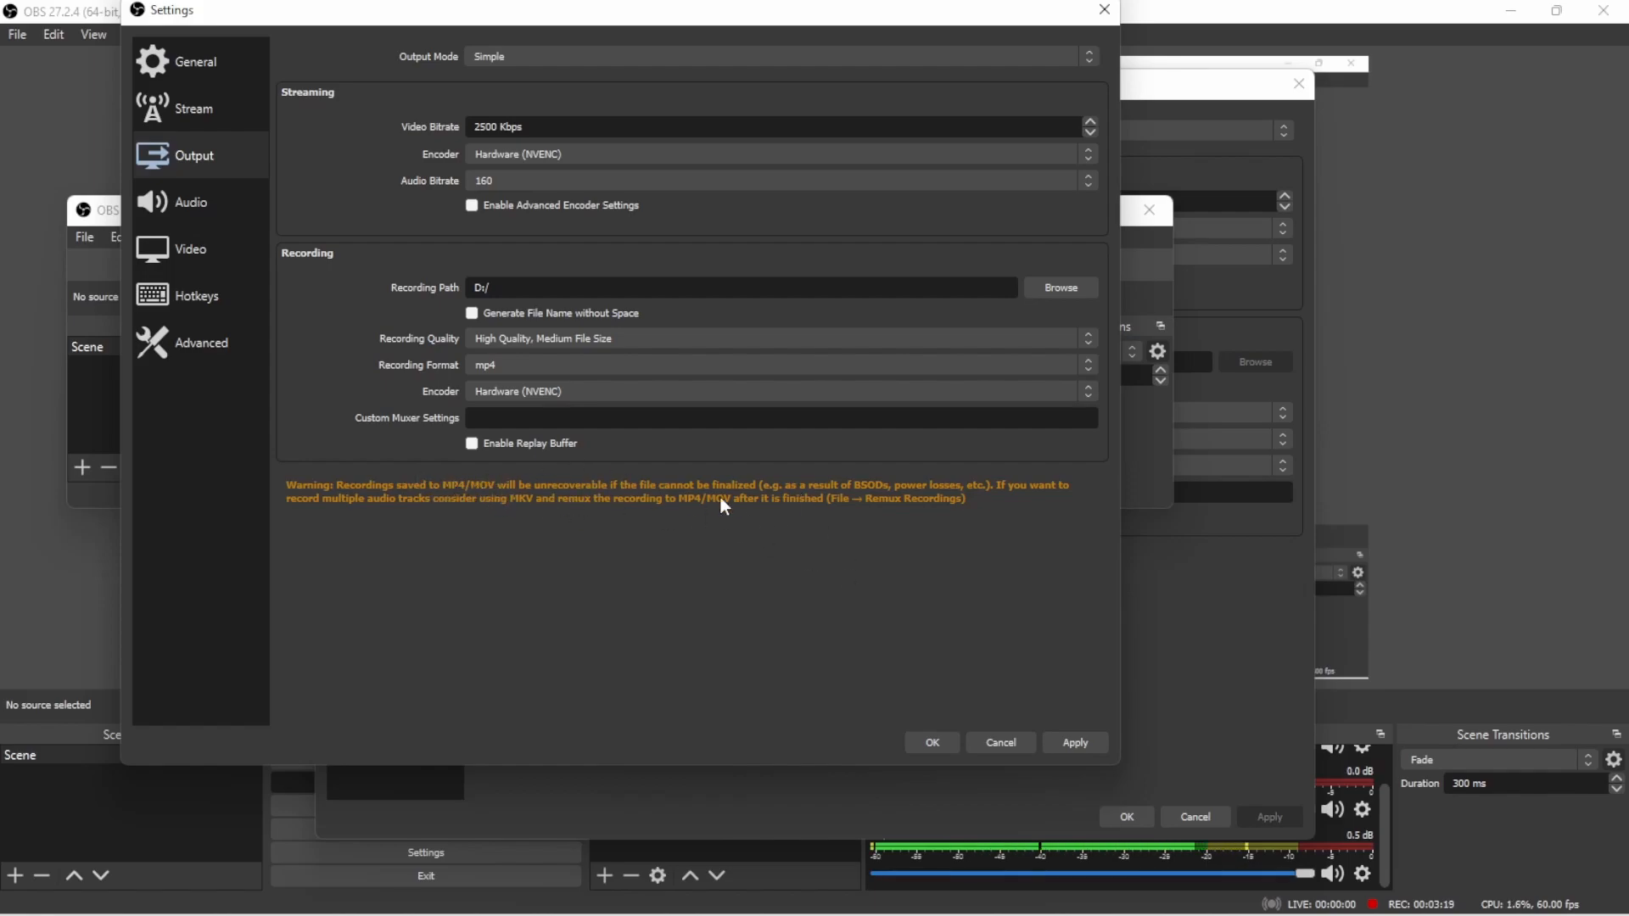
# Set the recording format back to mkv
pyautogui.click(545, 365)
pyautogui.click(531, 424)
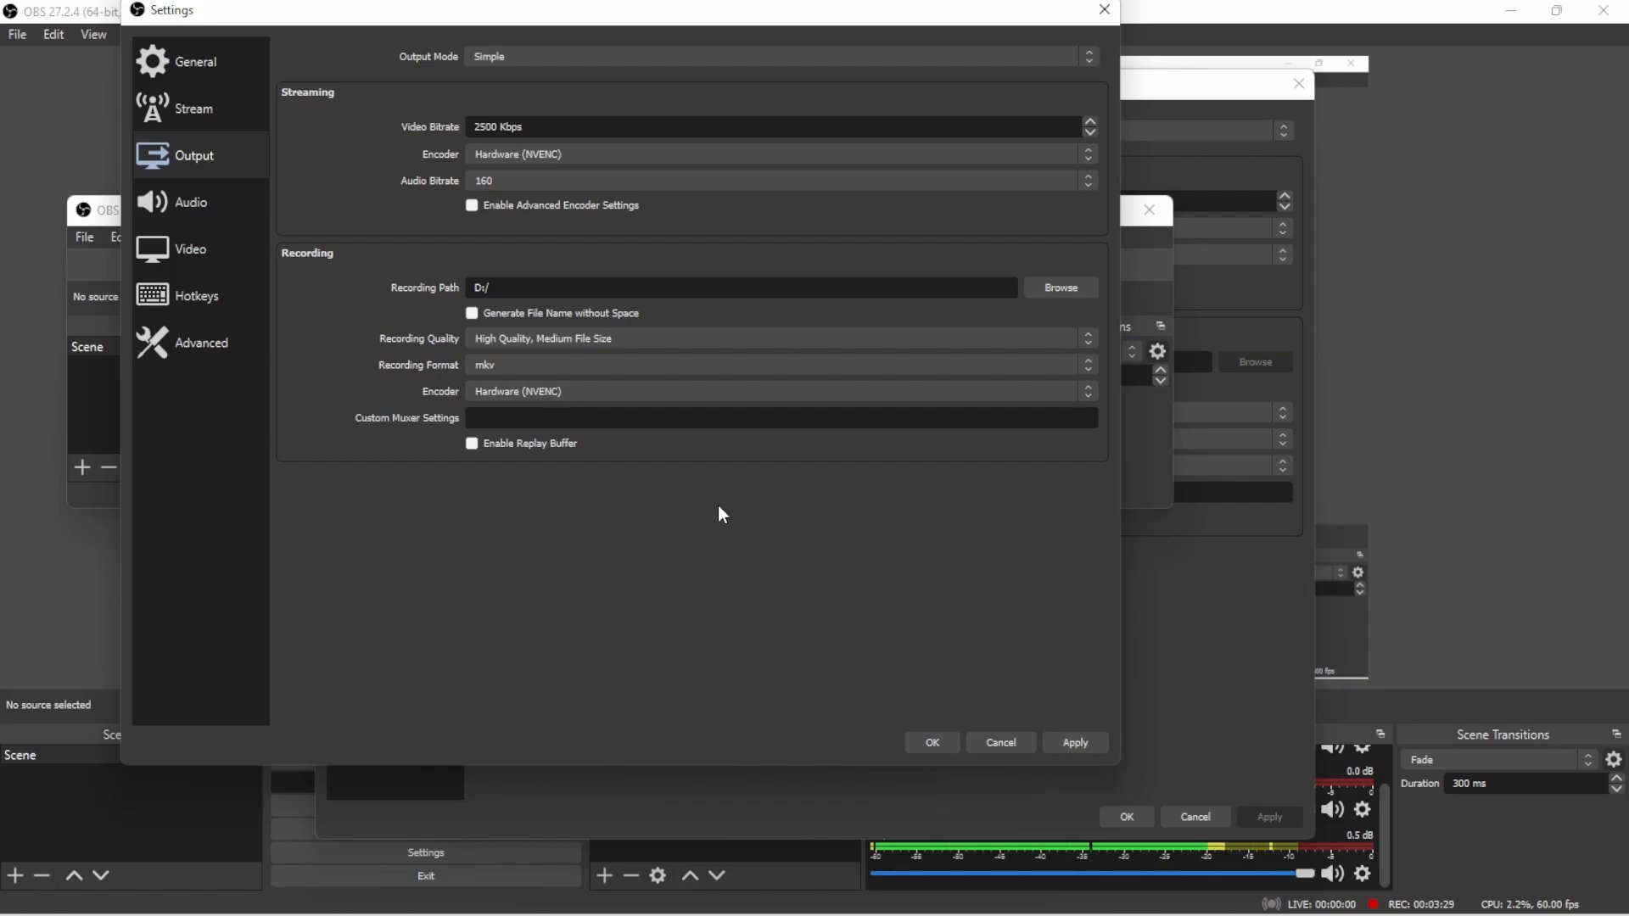
pyautogui.click(505, 365)
pyautogui.click(573, 422)
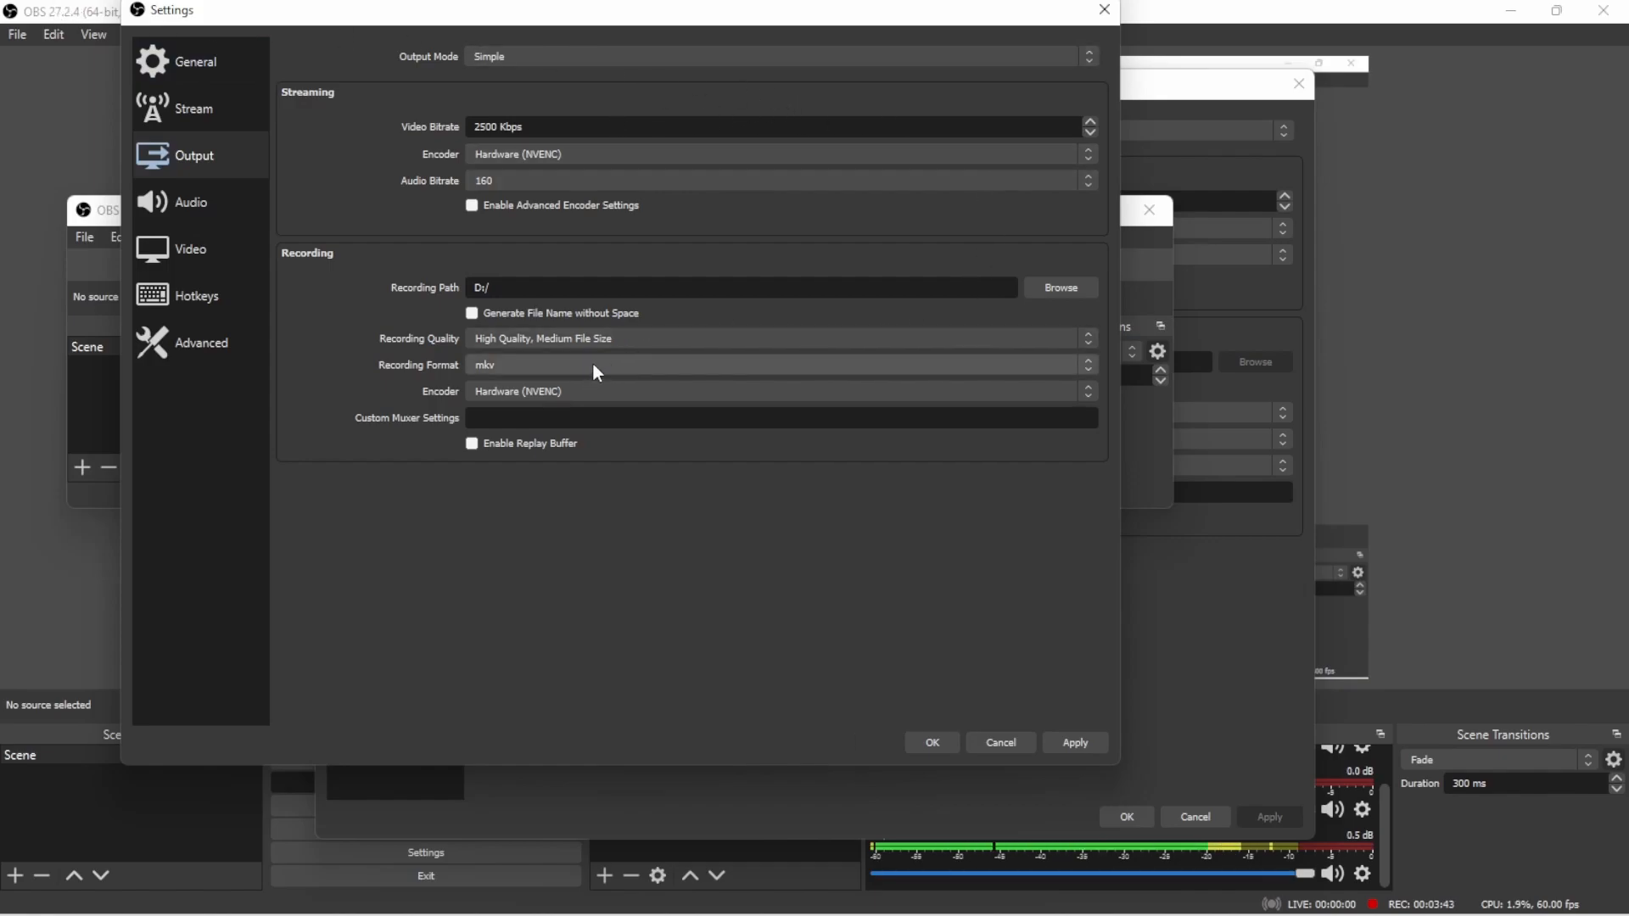
# Choose Hardware (NVENC) as the recording encoder
pyautogui.moveTo(870, 908)
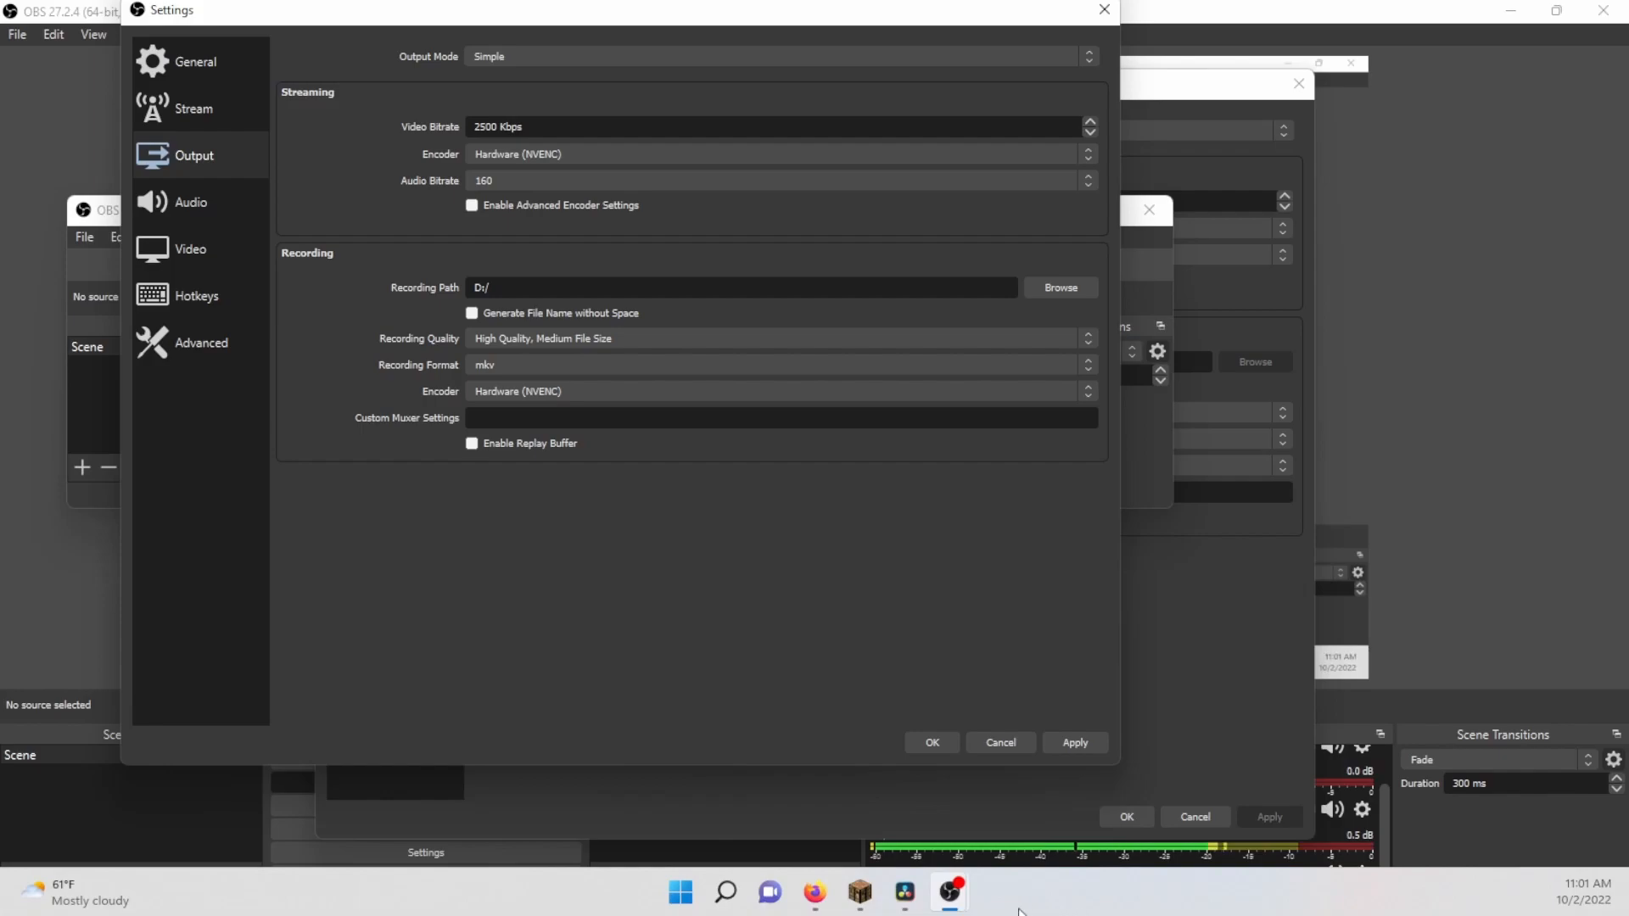
pyautogui.click(541, 367)
pyautogui.click(645, 571)
pyautogui.click(535, 399)
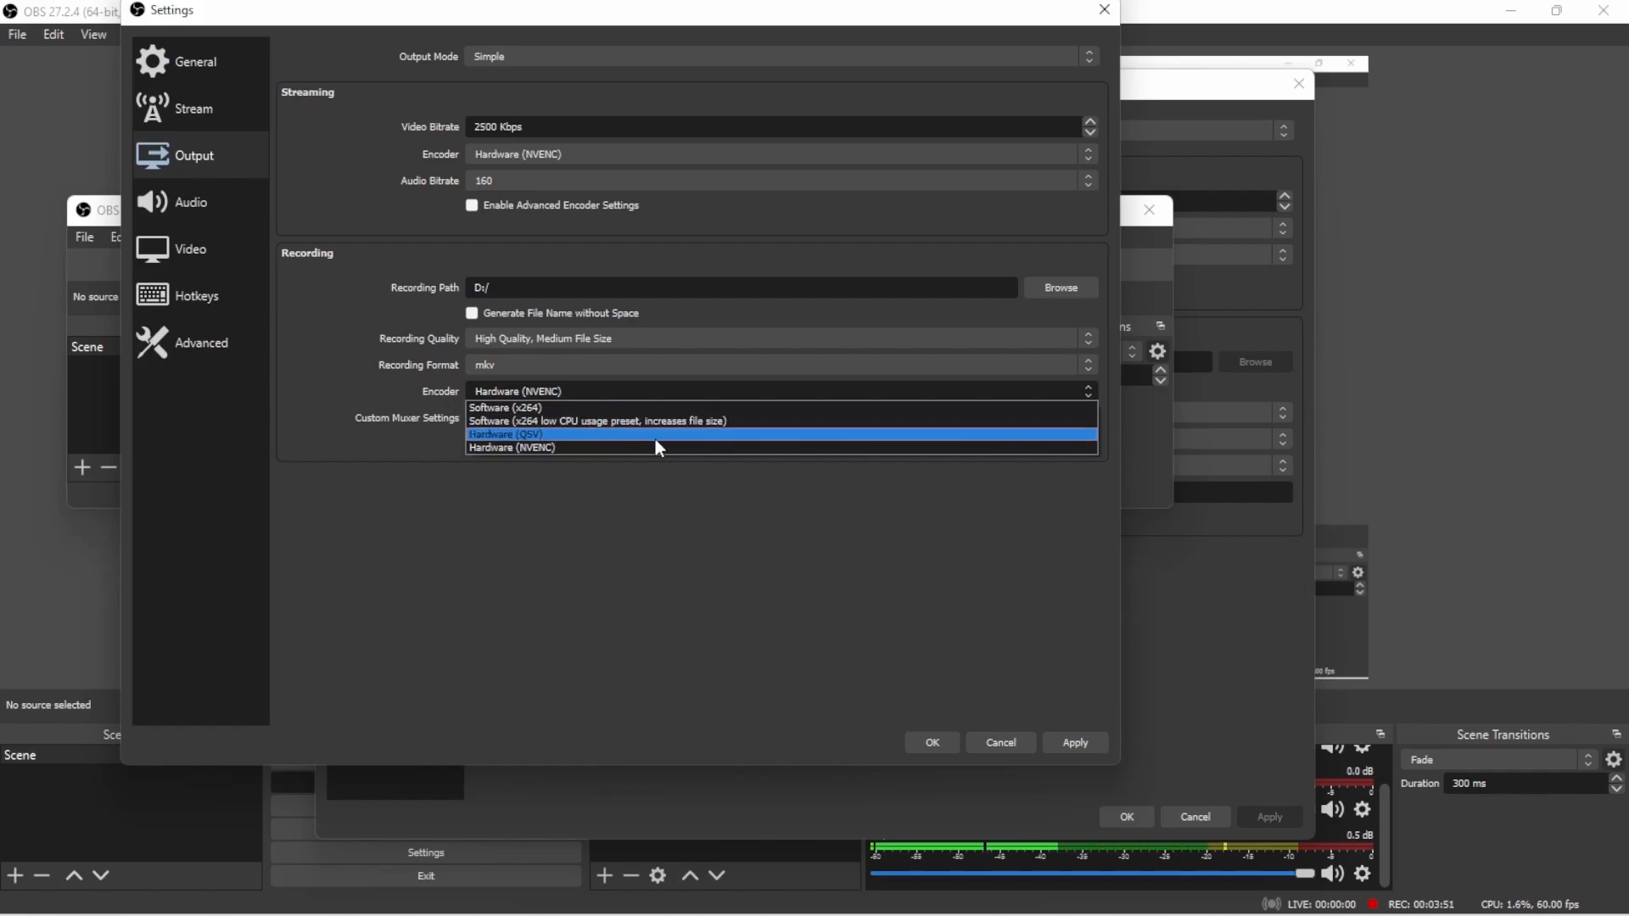
pyautogui.click(585, 449)
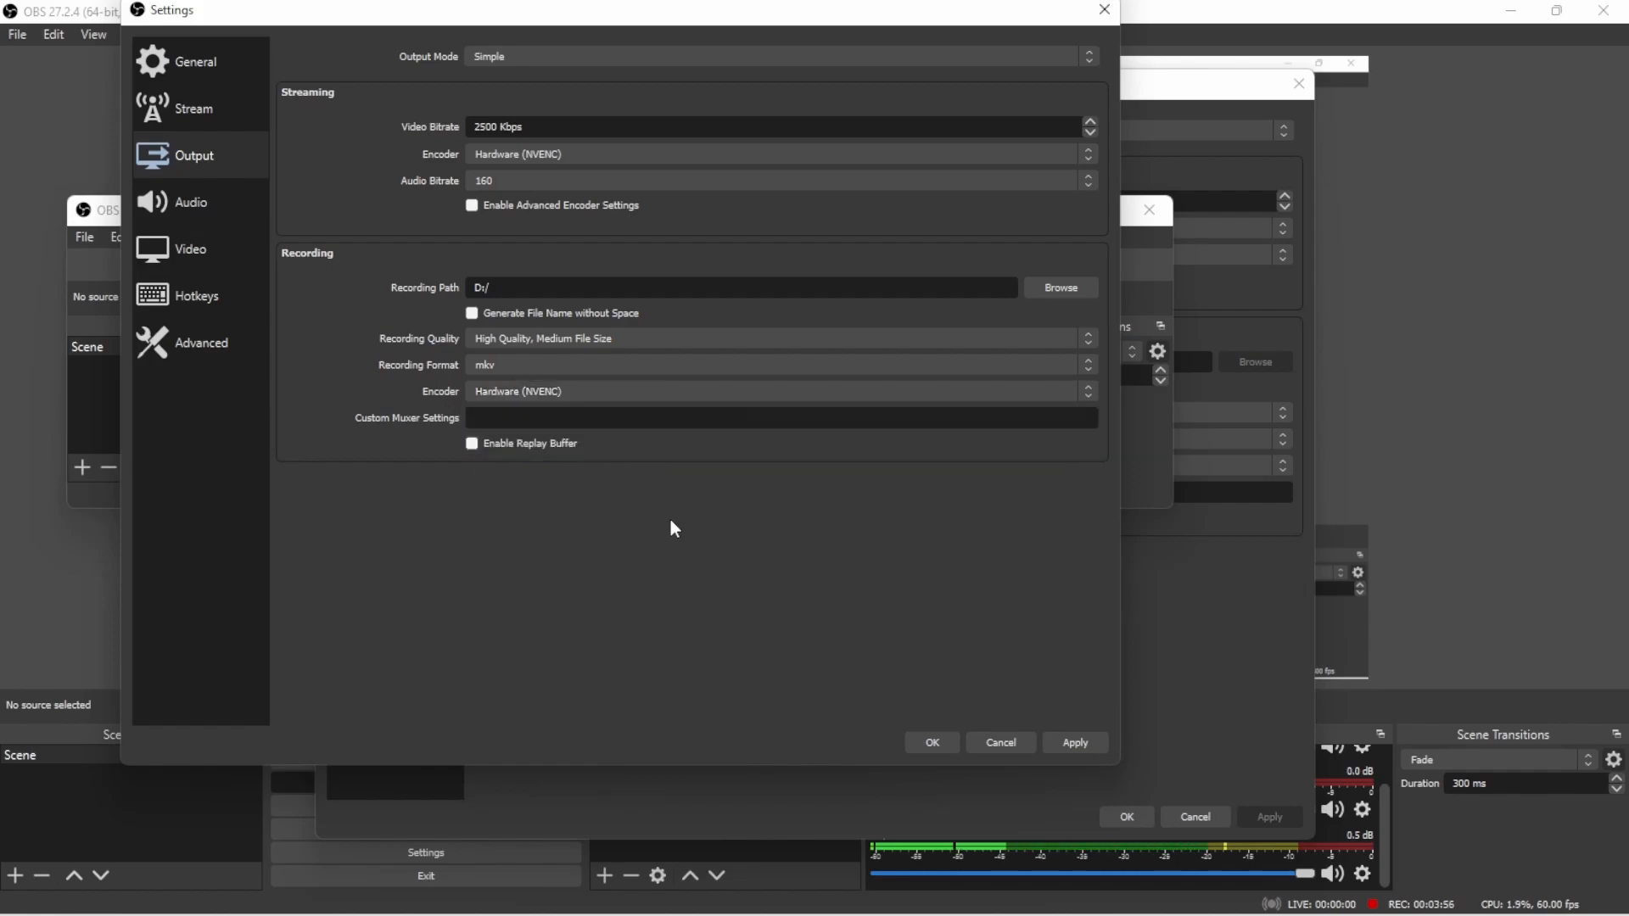
# Try the recording quality Lossless Quality, Tremendously Large File Size, and decline using it
pyautogui.click(505, 340)
pyautogui.click(661, 472)
pyautogui.click(563, 343)
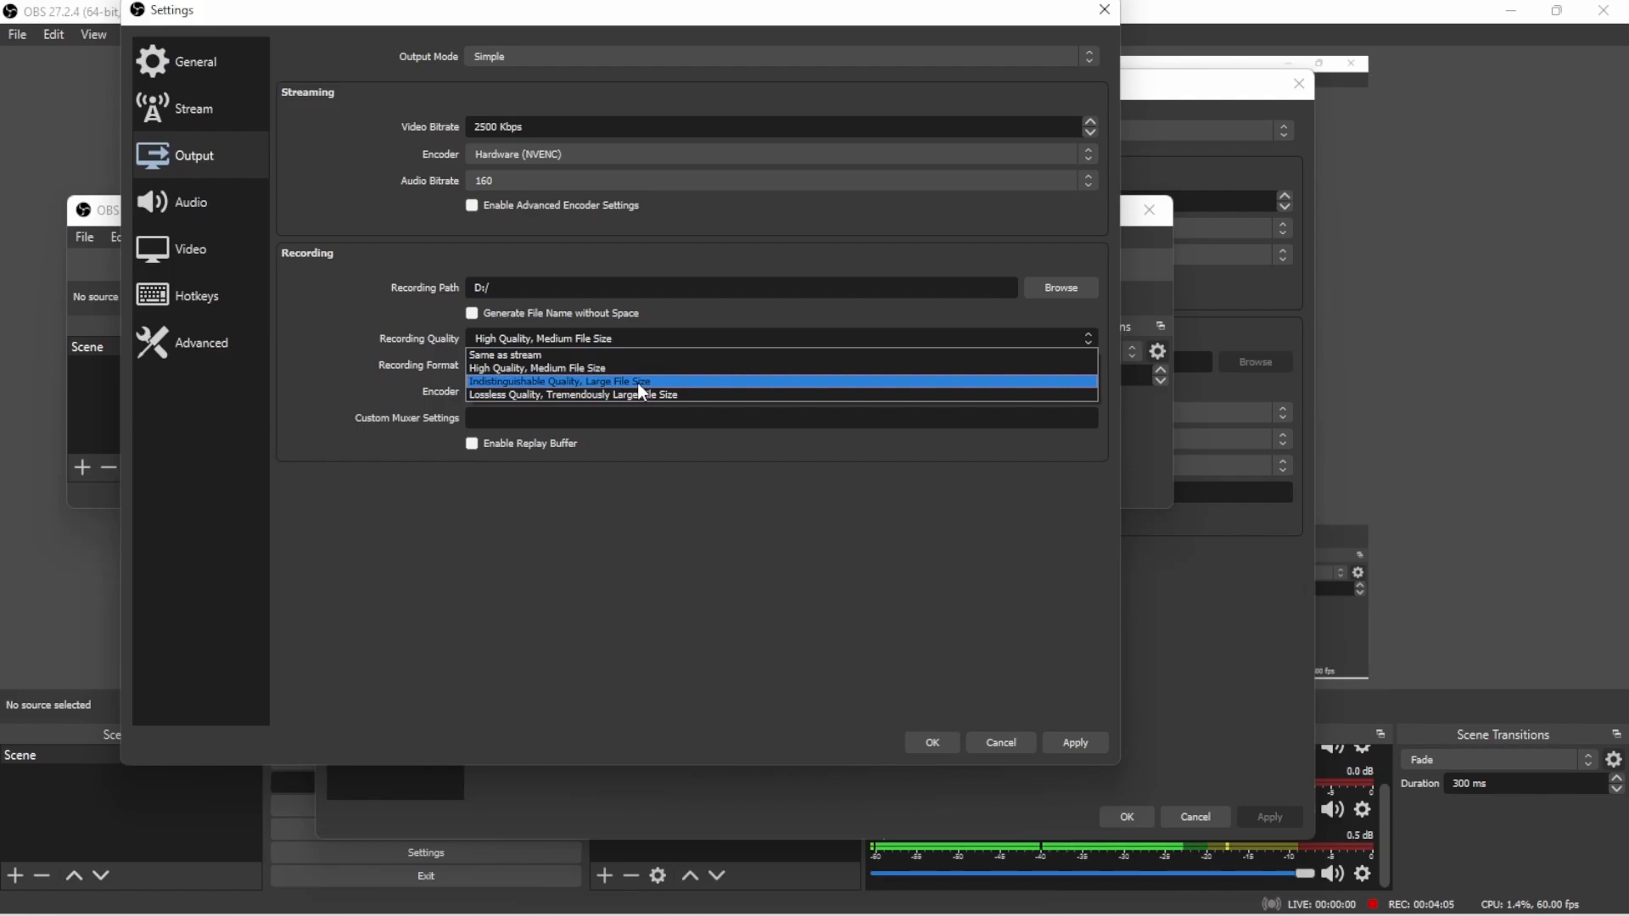
pyautogui.click(632, 396)
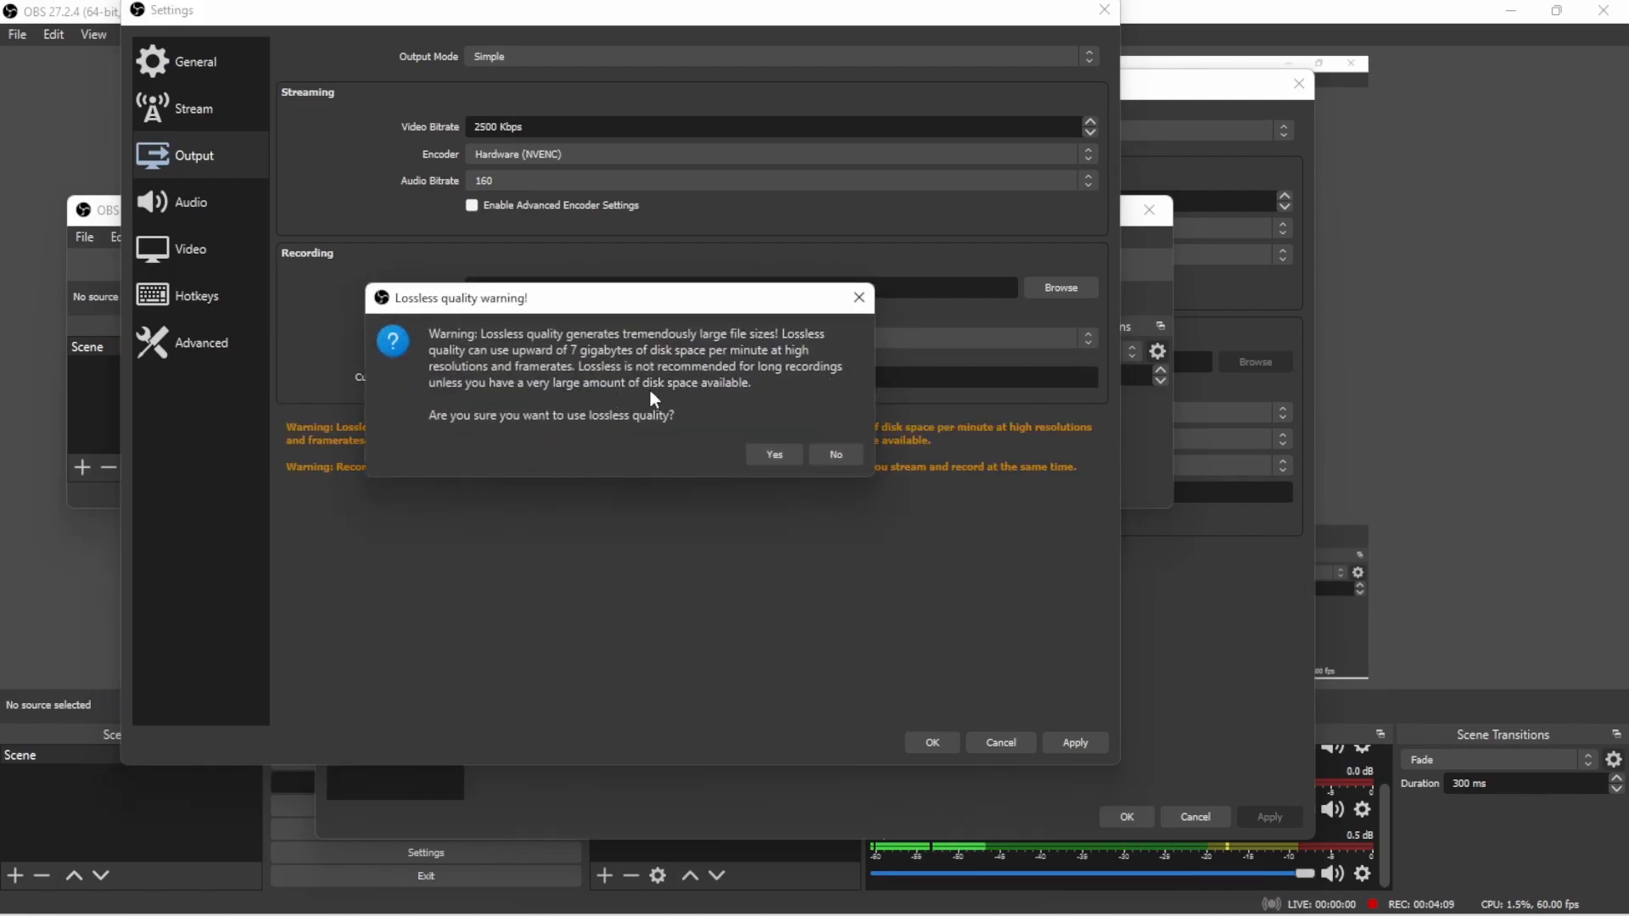
pyautogui.click(829, 456)
pyautogui.click(689, 340)
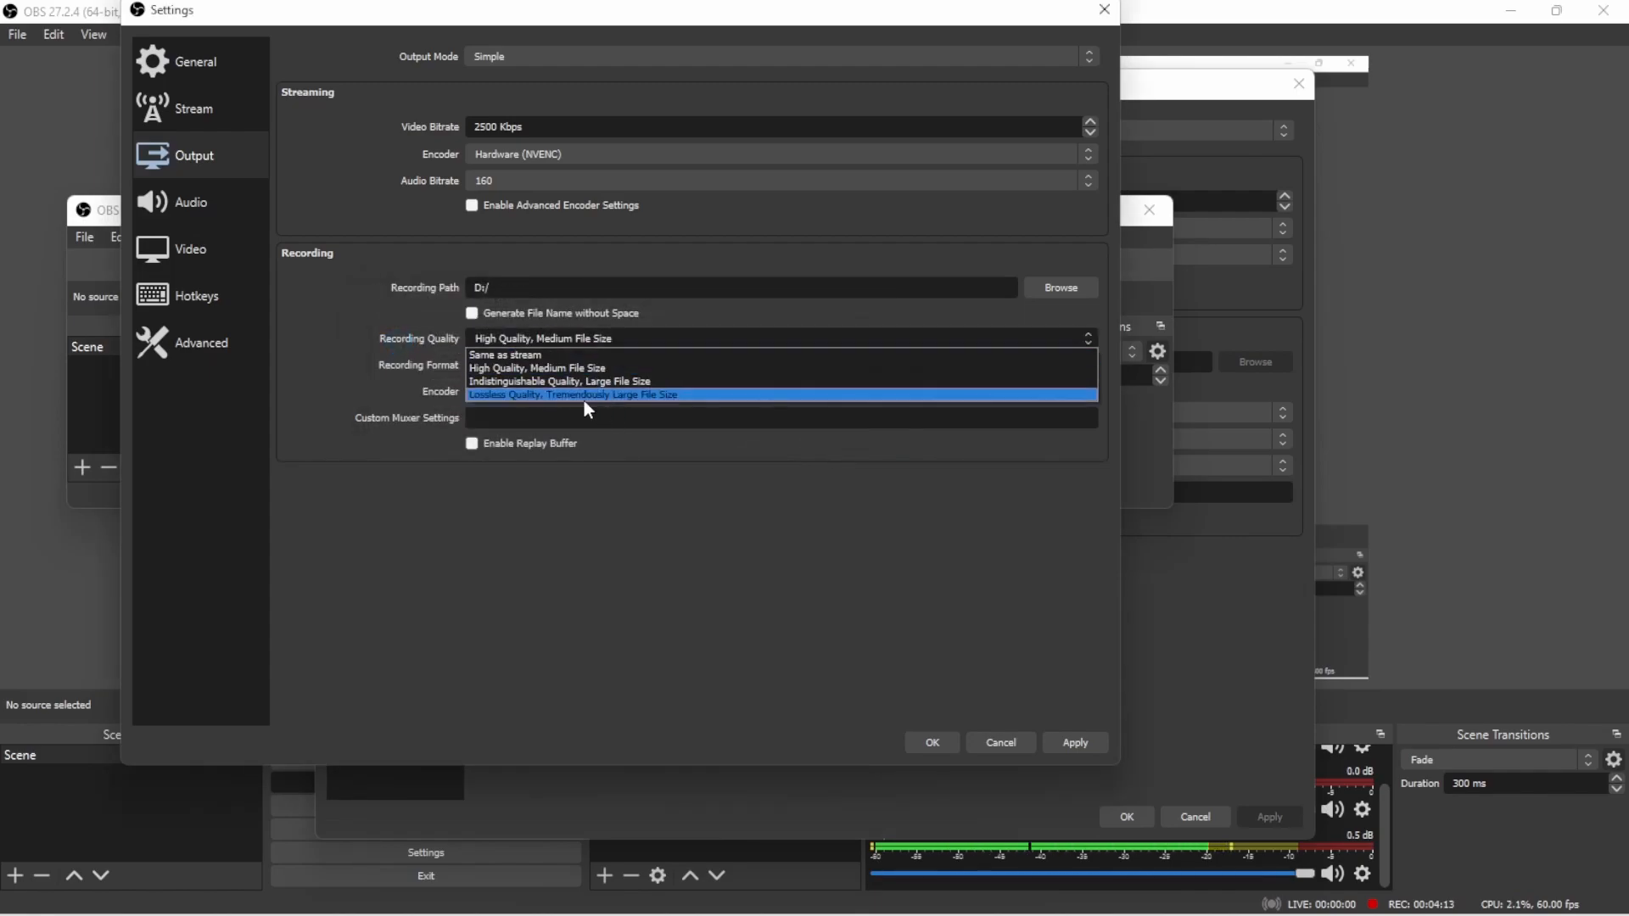
pyautogui.click(876, 516)
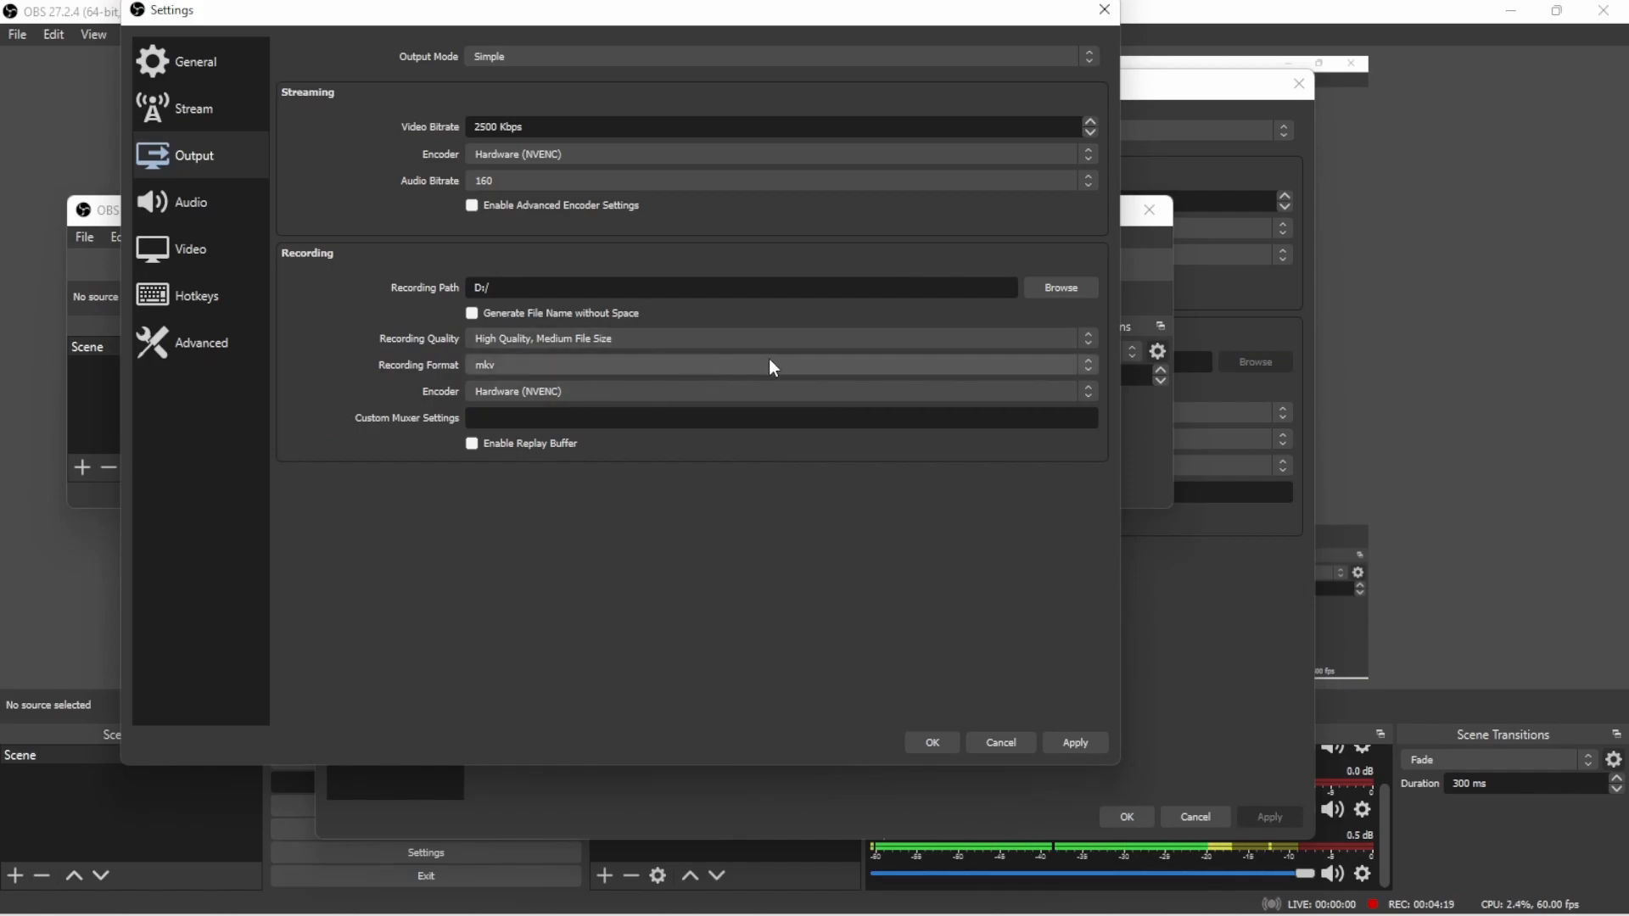
# Switch to DaVinci Resolve briefly and return to the second OBS instance's Output settings
pyautogui.moveTo(1066, 909)
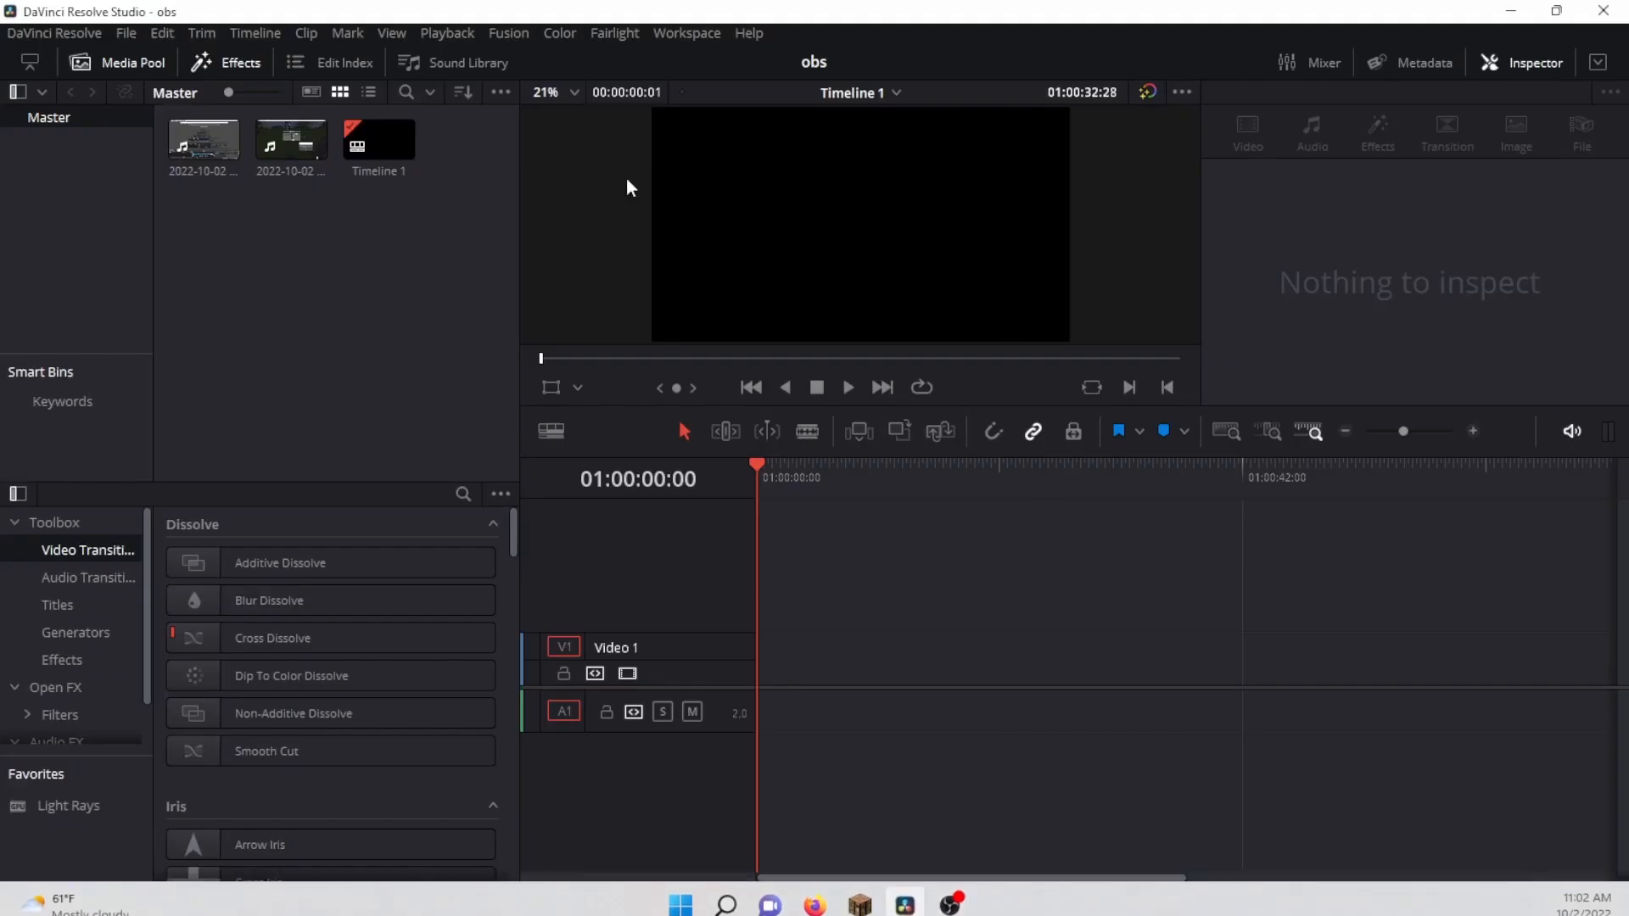
pyautogui.moveTo(949, 913)
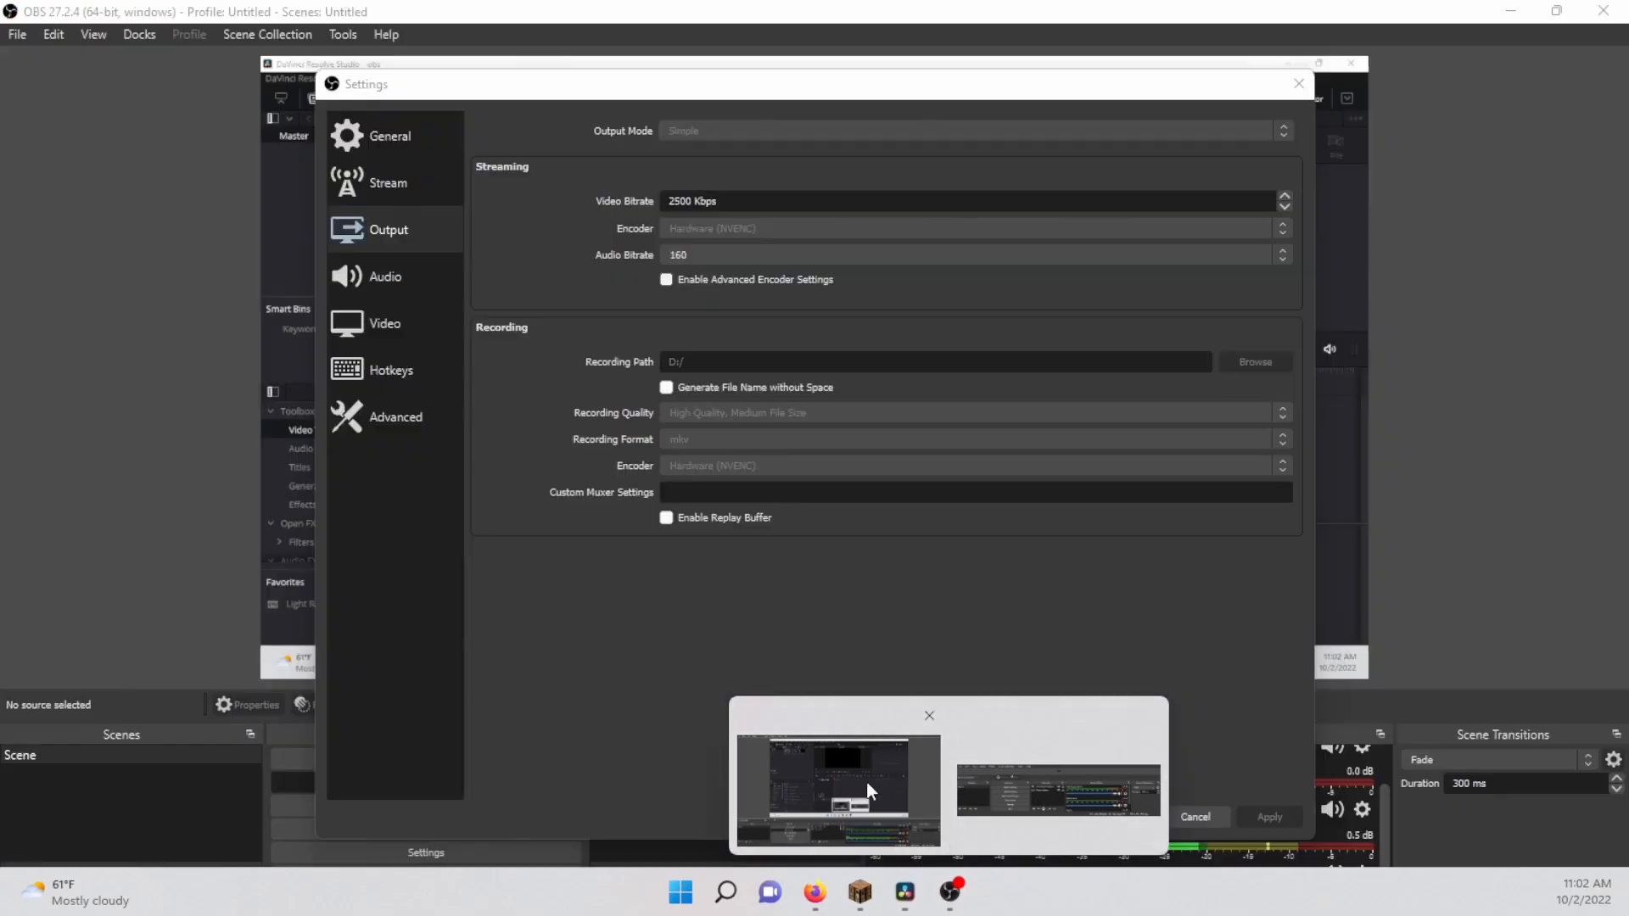
pyautogui.click(867, 781)
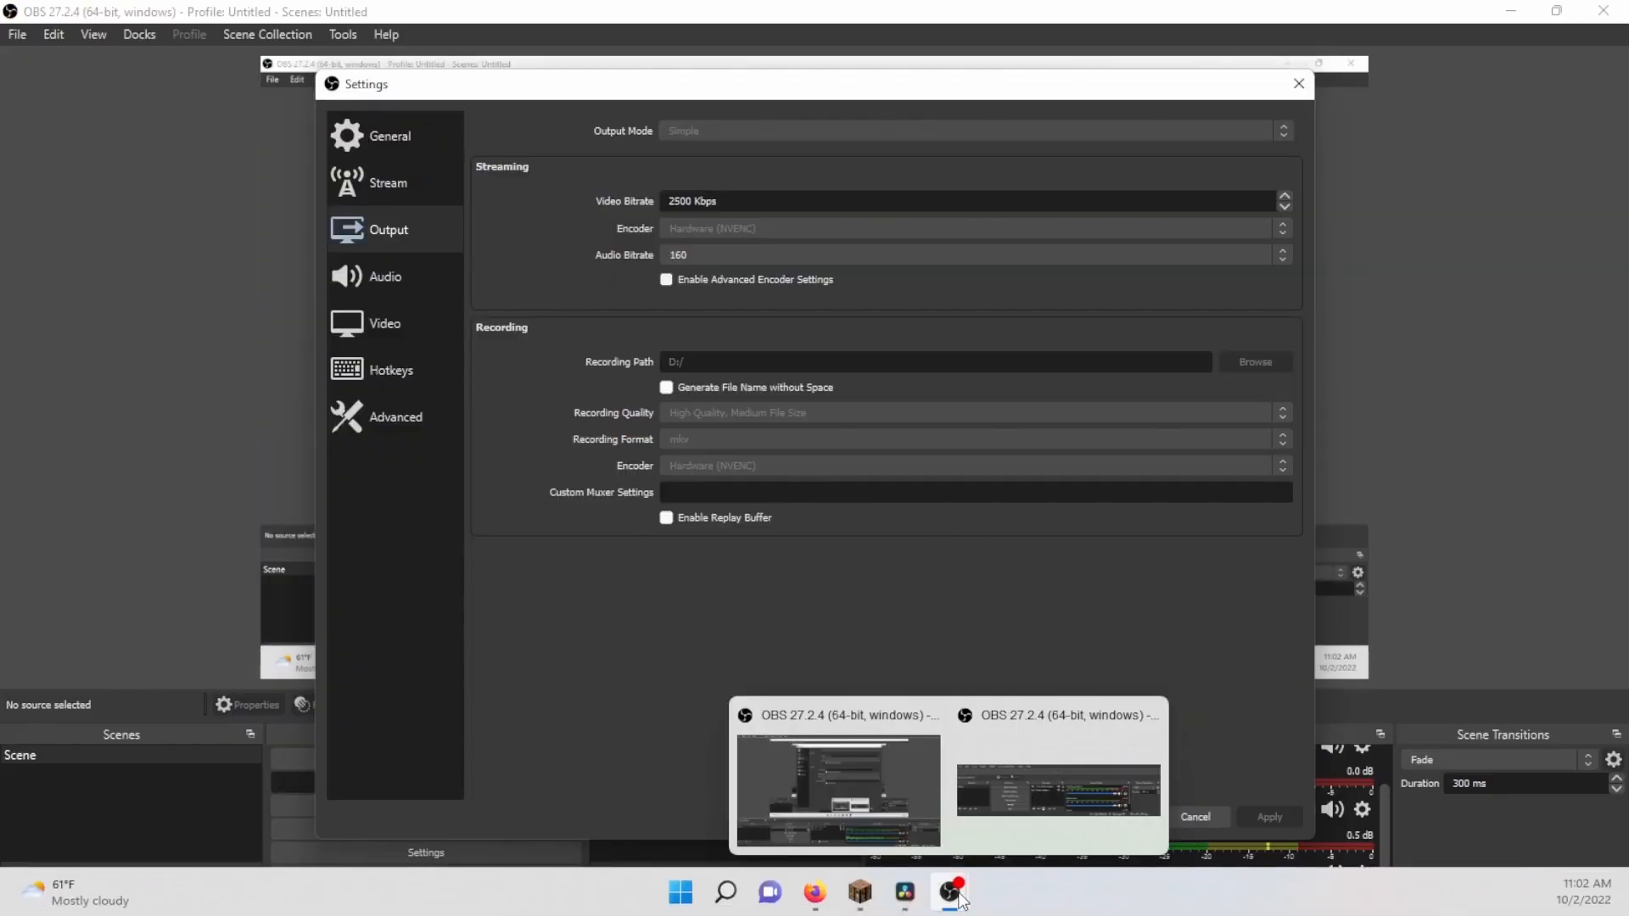
pyautogui.moveTo(950, 906)
pyautogui.click(1018, 818)
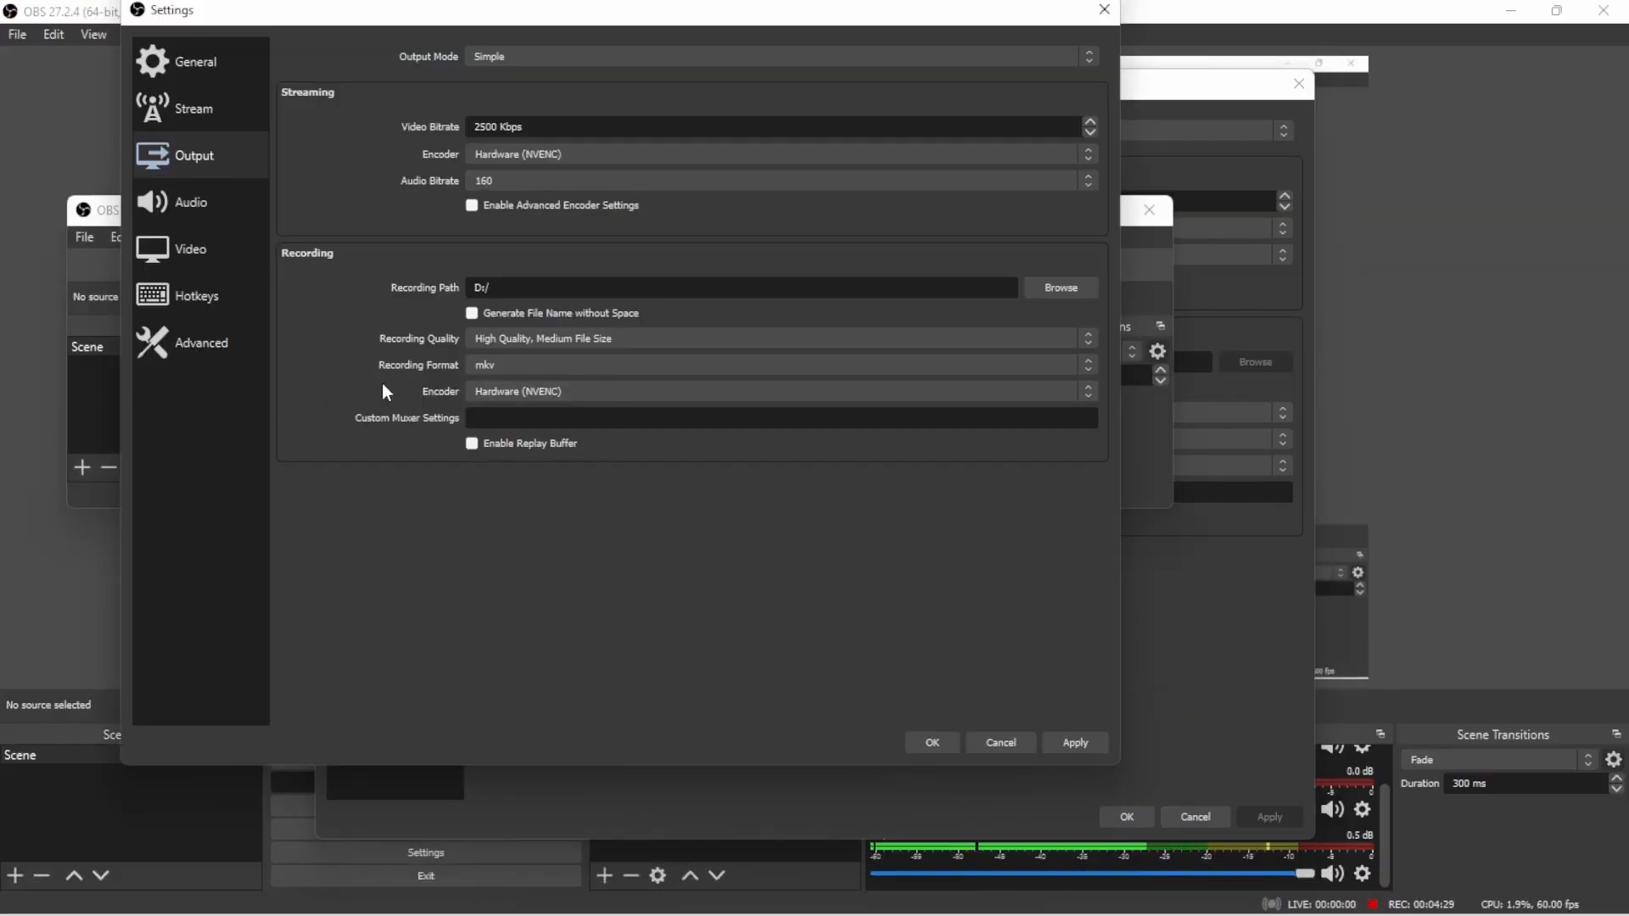
# Set the recording quality to High Quality, Medium File Size
pyautogui.click(532, 339)
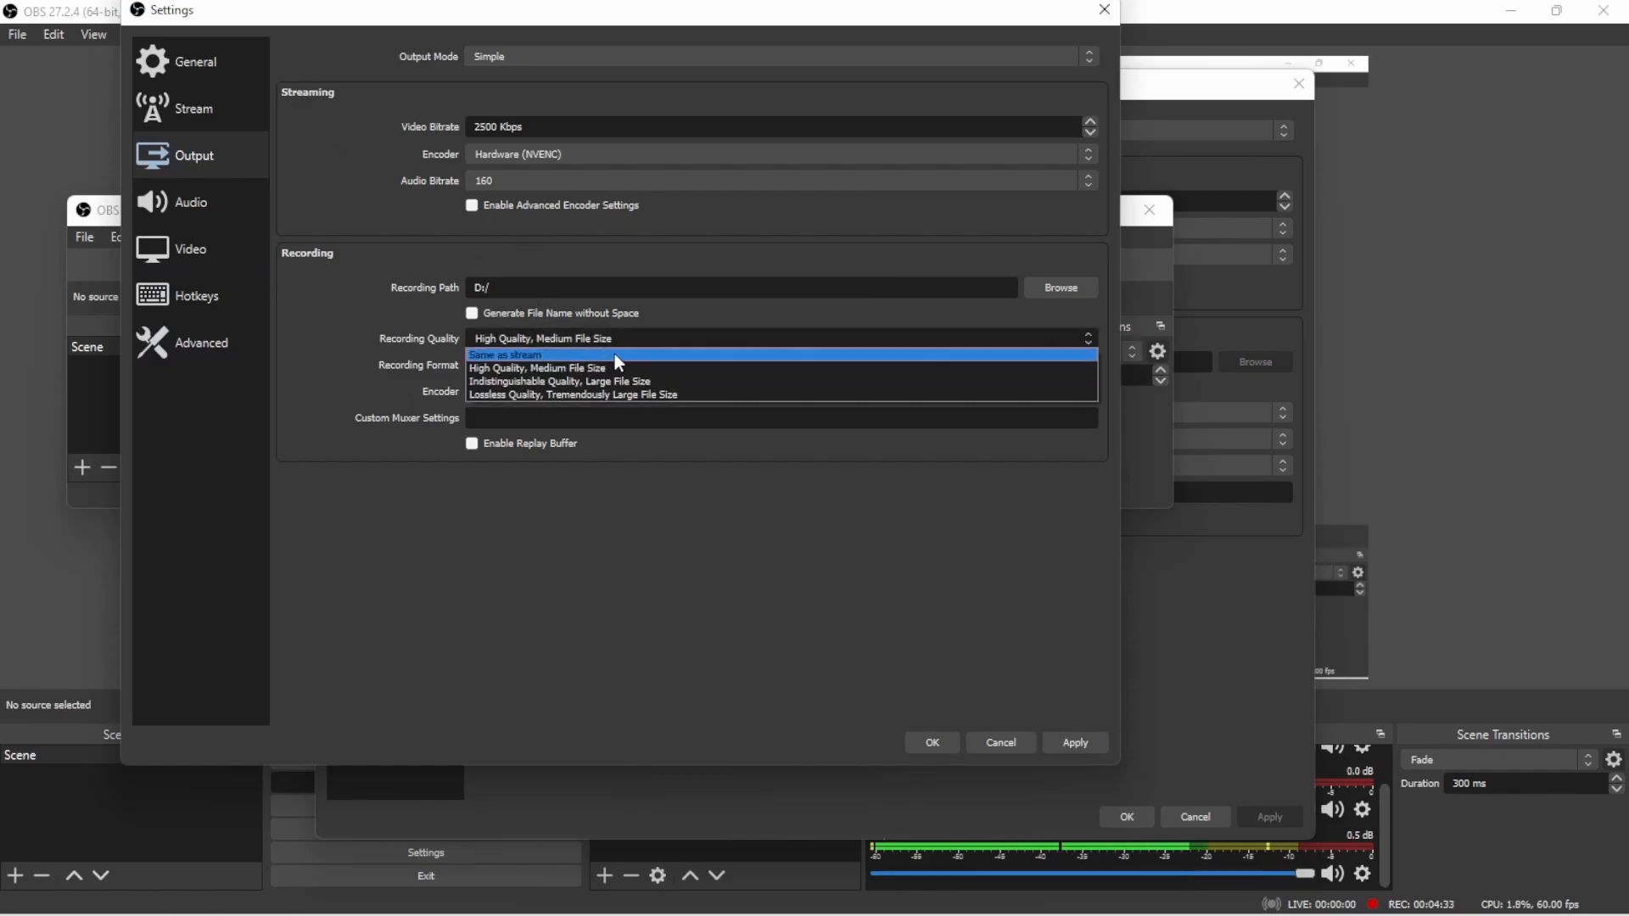
pyautogui.click(628, 366)
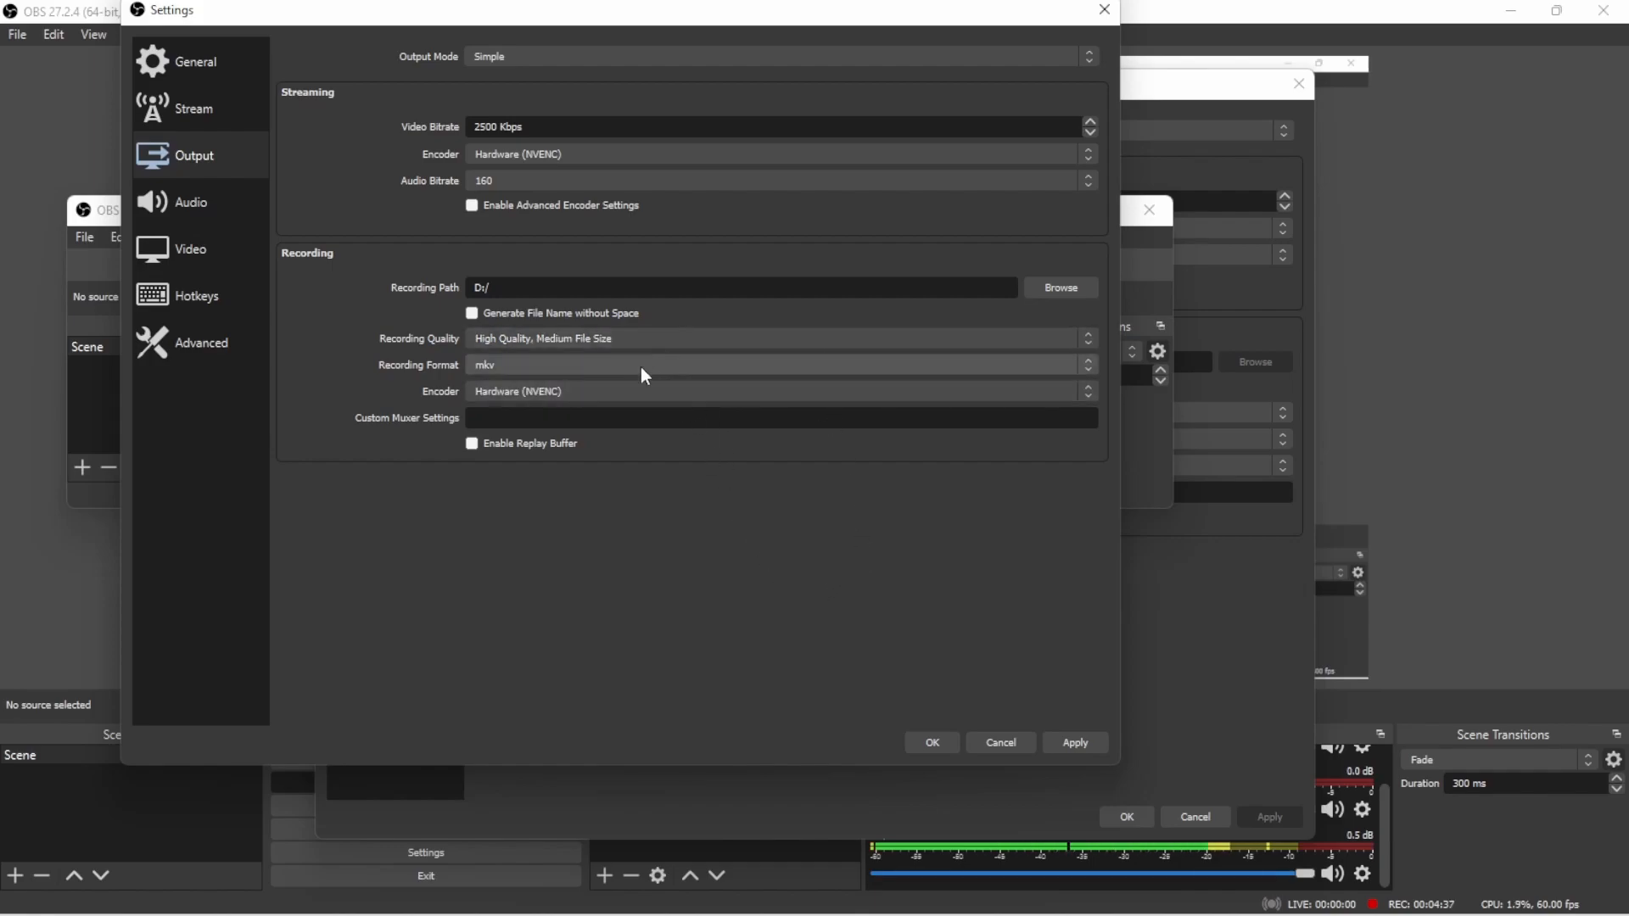
pyautogui.click(507, 339)
pyautogui.click(626, 514)
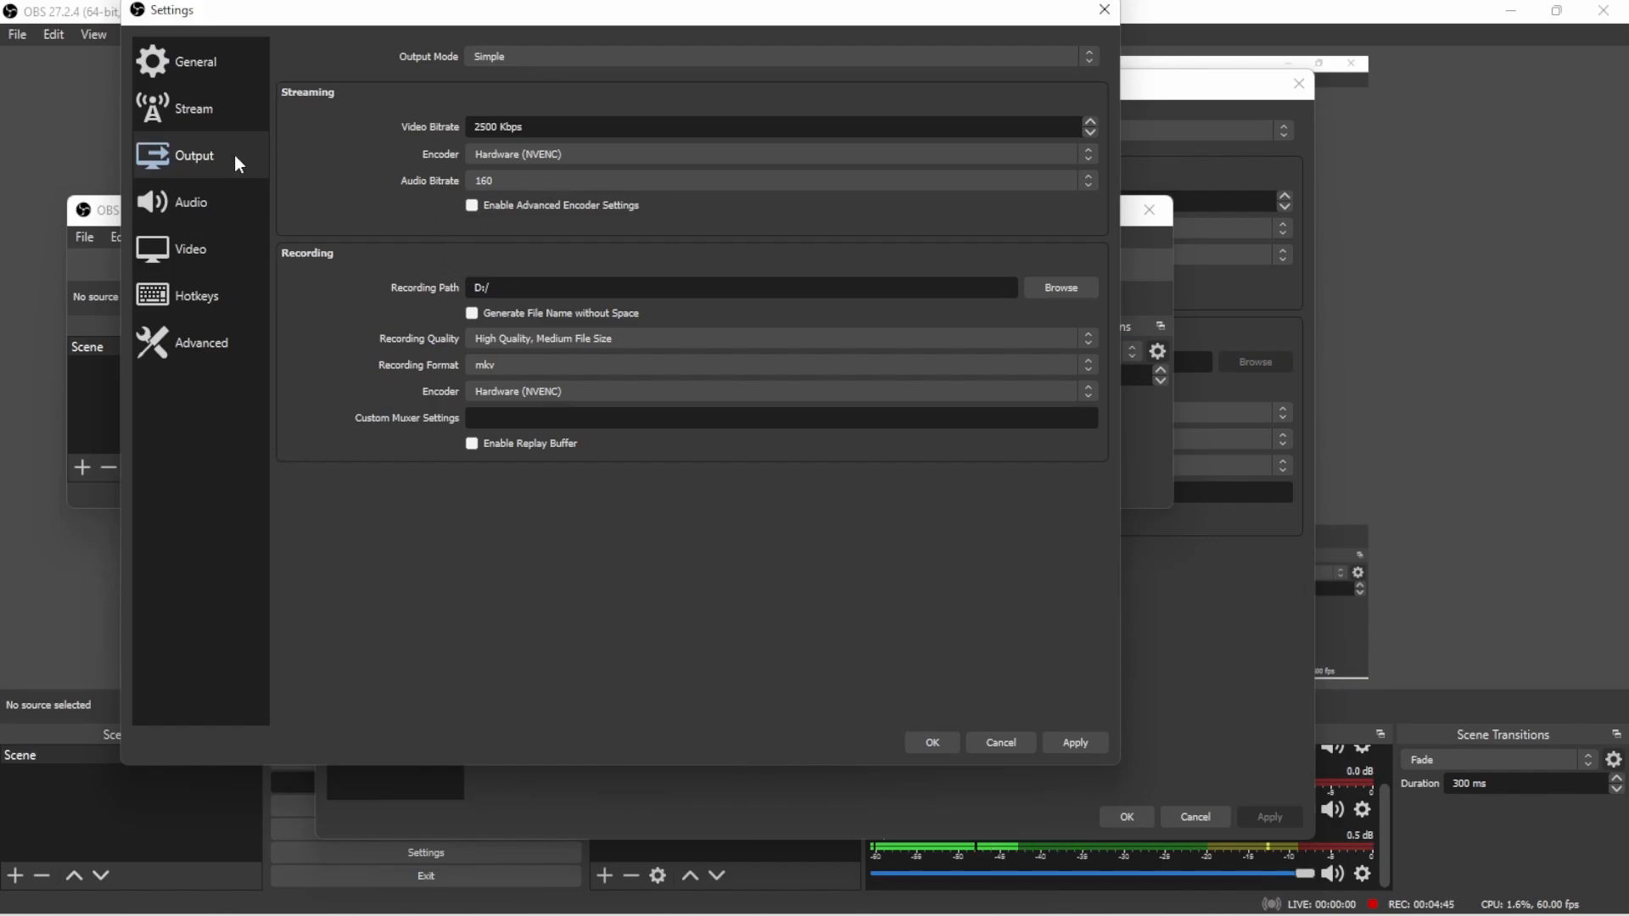
# Set the theme to Acri in the General settings and apply the change
pyautogui.click(190, 206)
pyautogui.click(192, 252)
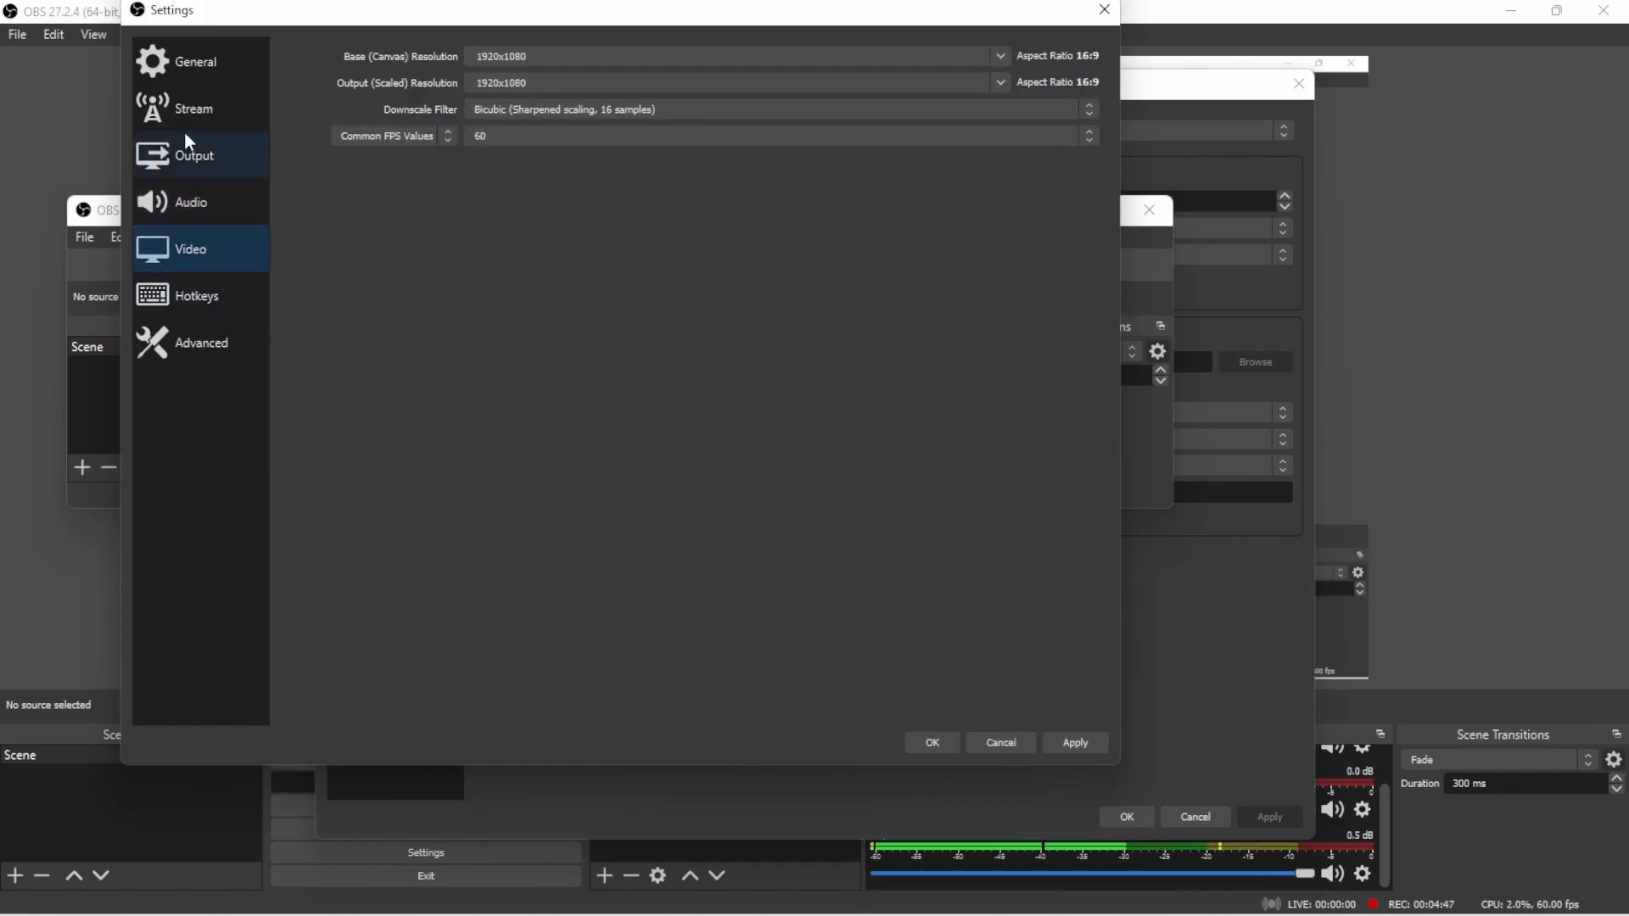
pyautogui.click(184, 64)
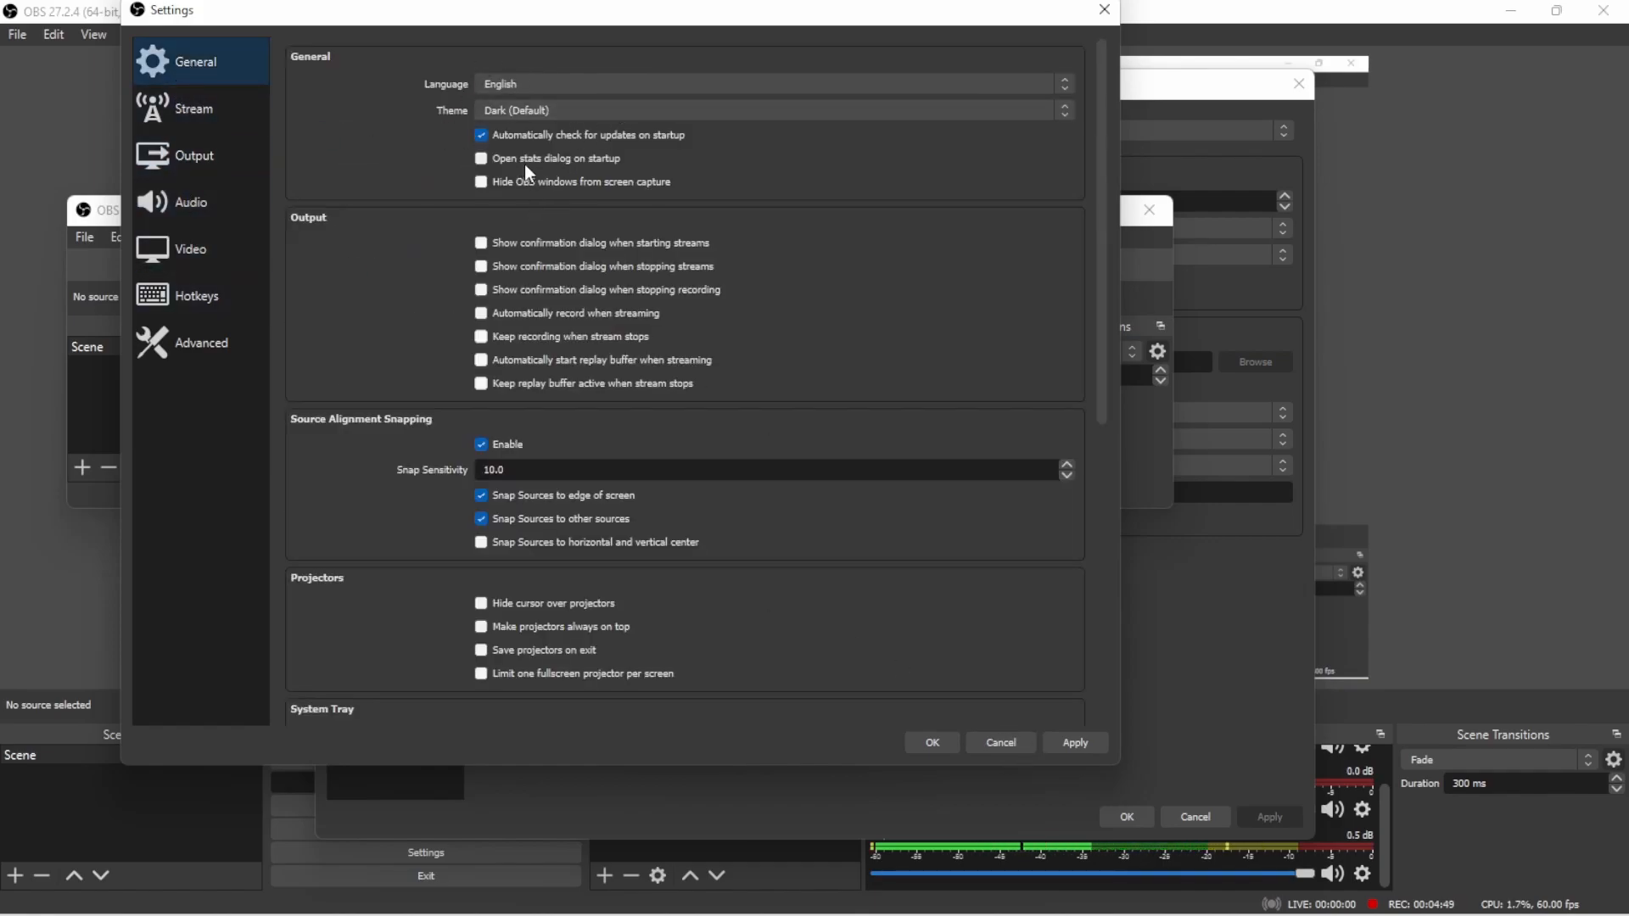
pyautogui.click(527, 110)
pyautogui.click(526, 128)
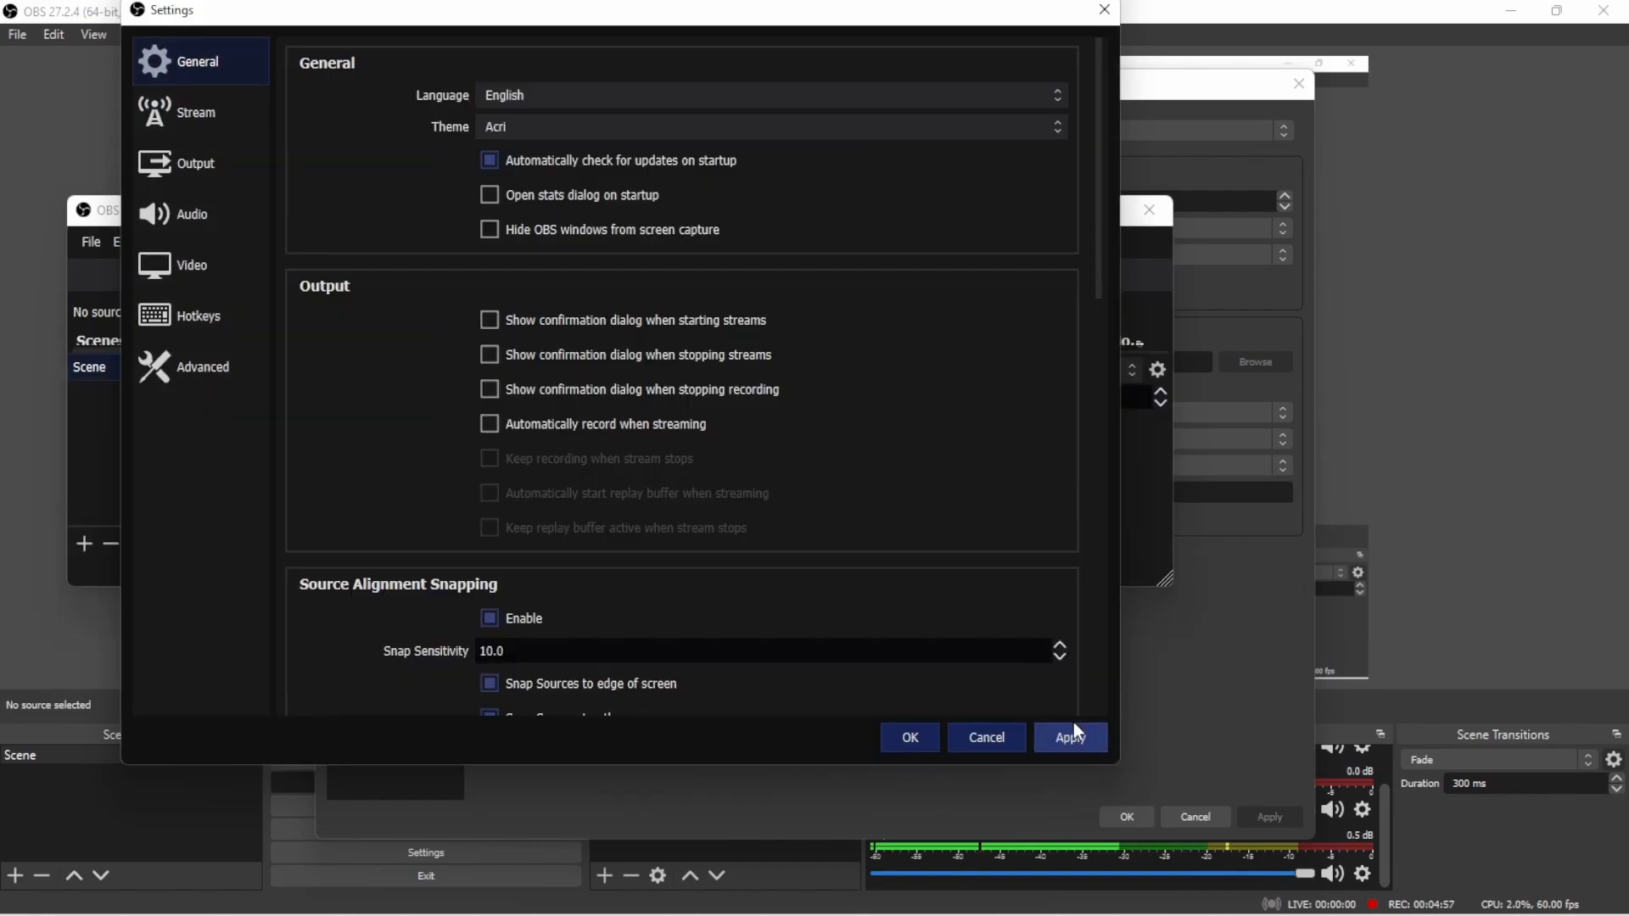
pyautogui.scroll(-5, 639, 660)
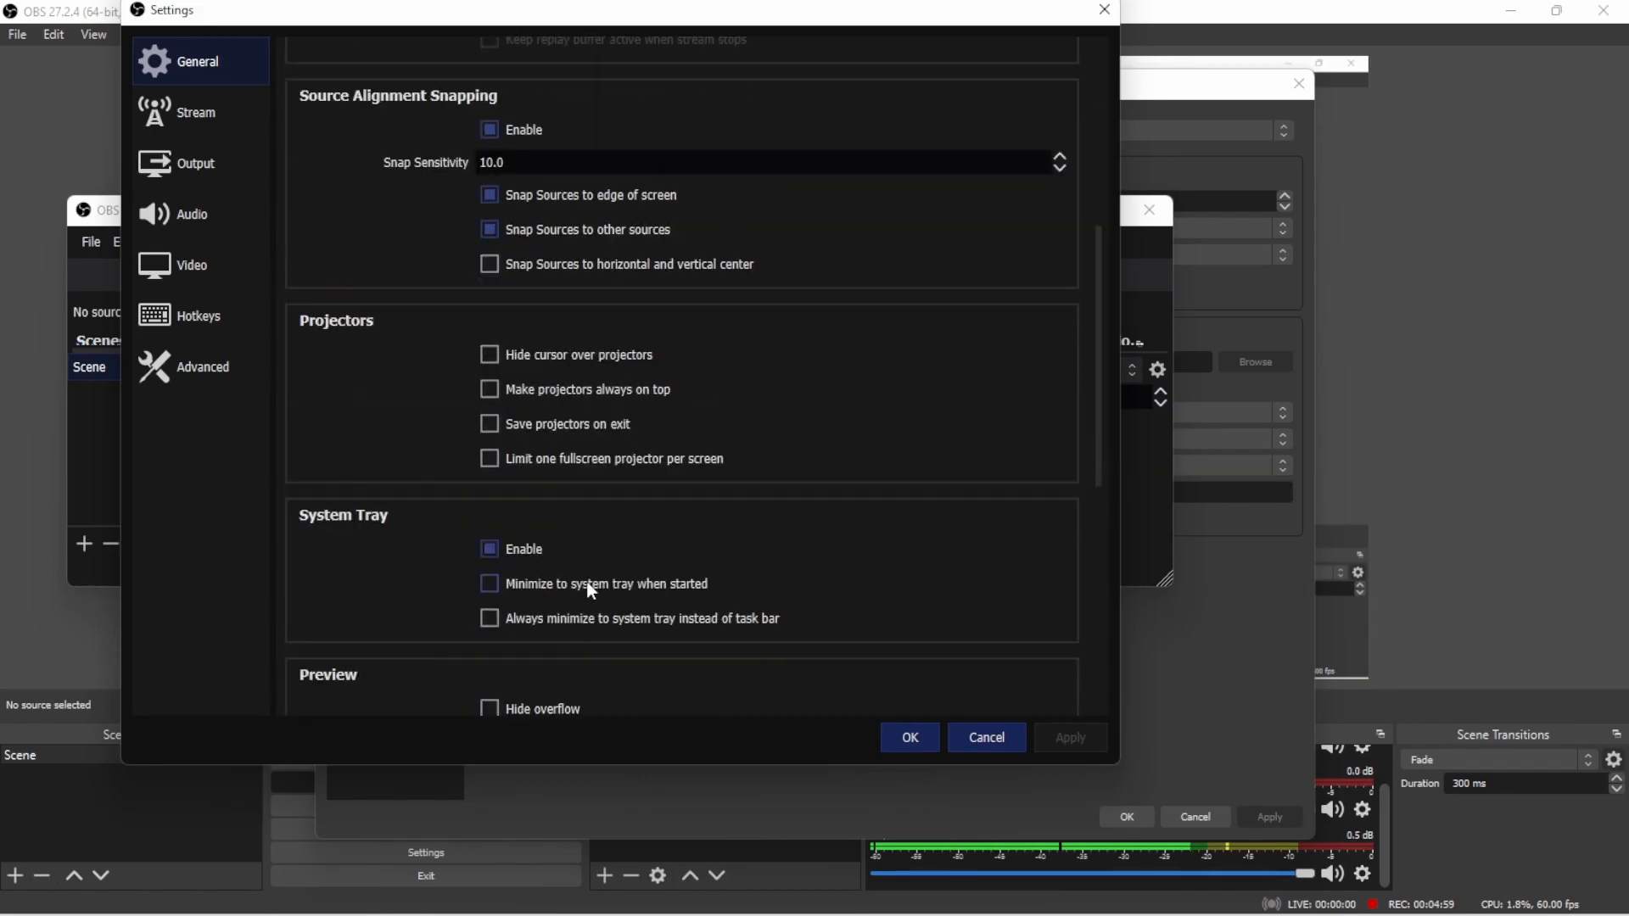
pyautogui.scroll(-3, 526, 357)
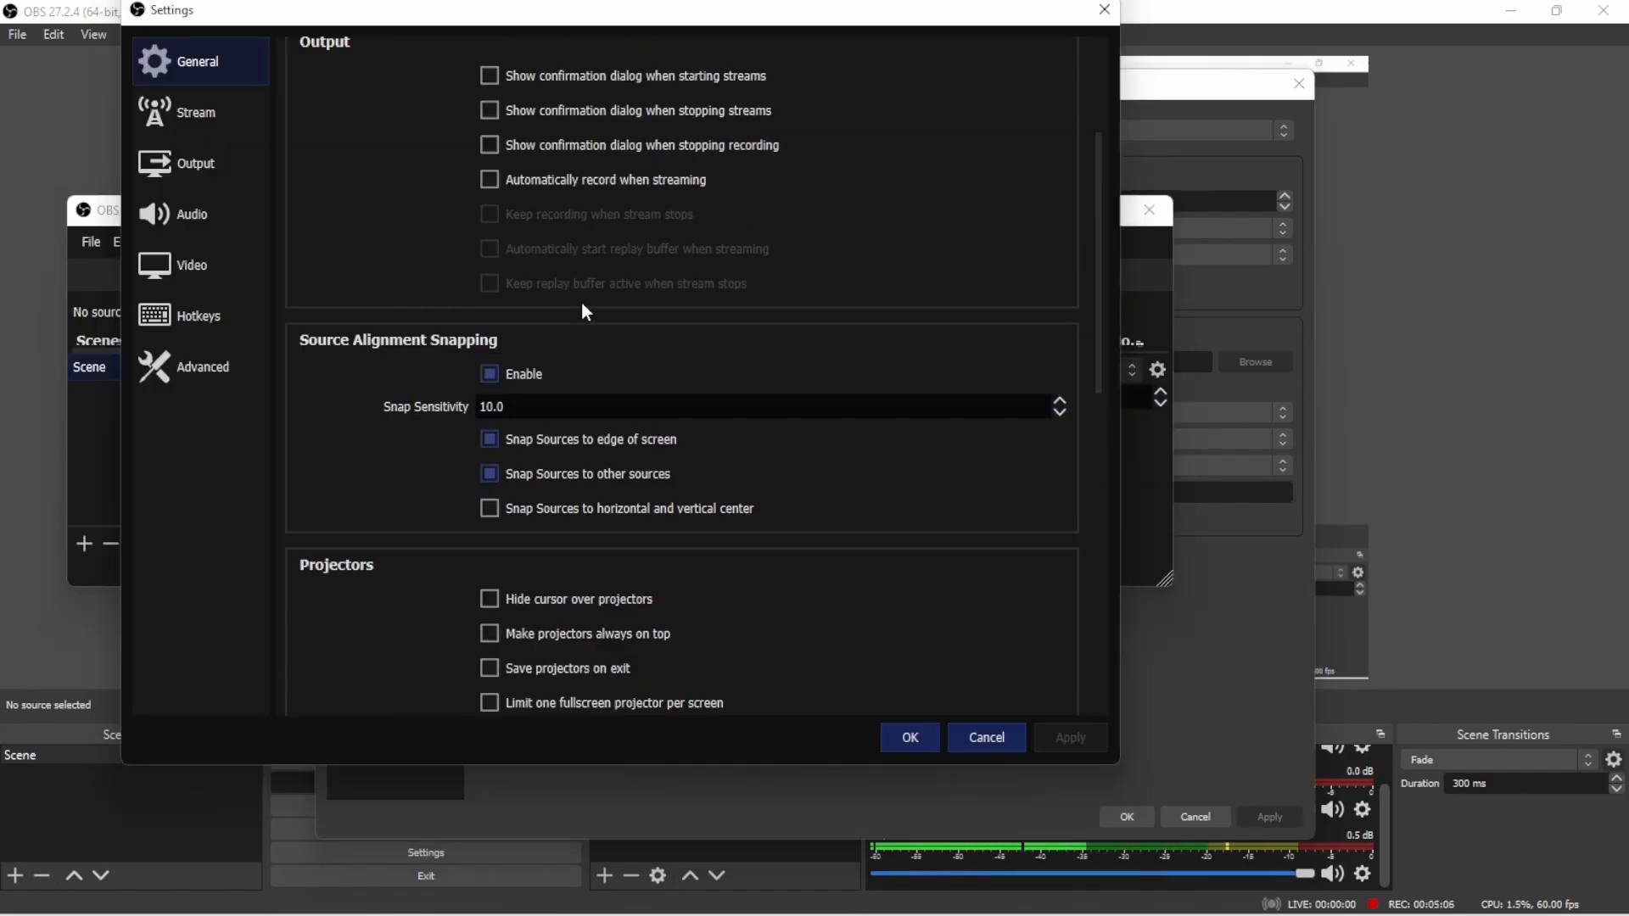
# Examine the global audio devices, meters and push-to-talk options in the Audio settings
pyautogui.scroll(6, 583, 307)
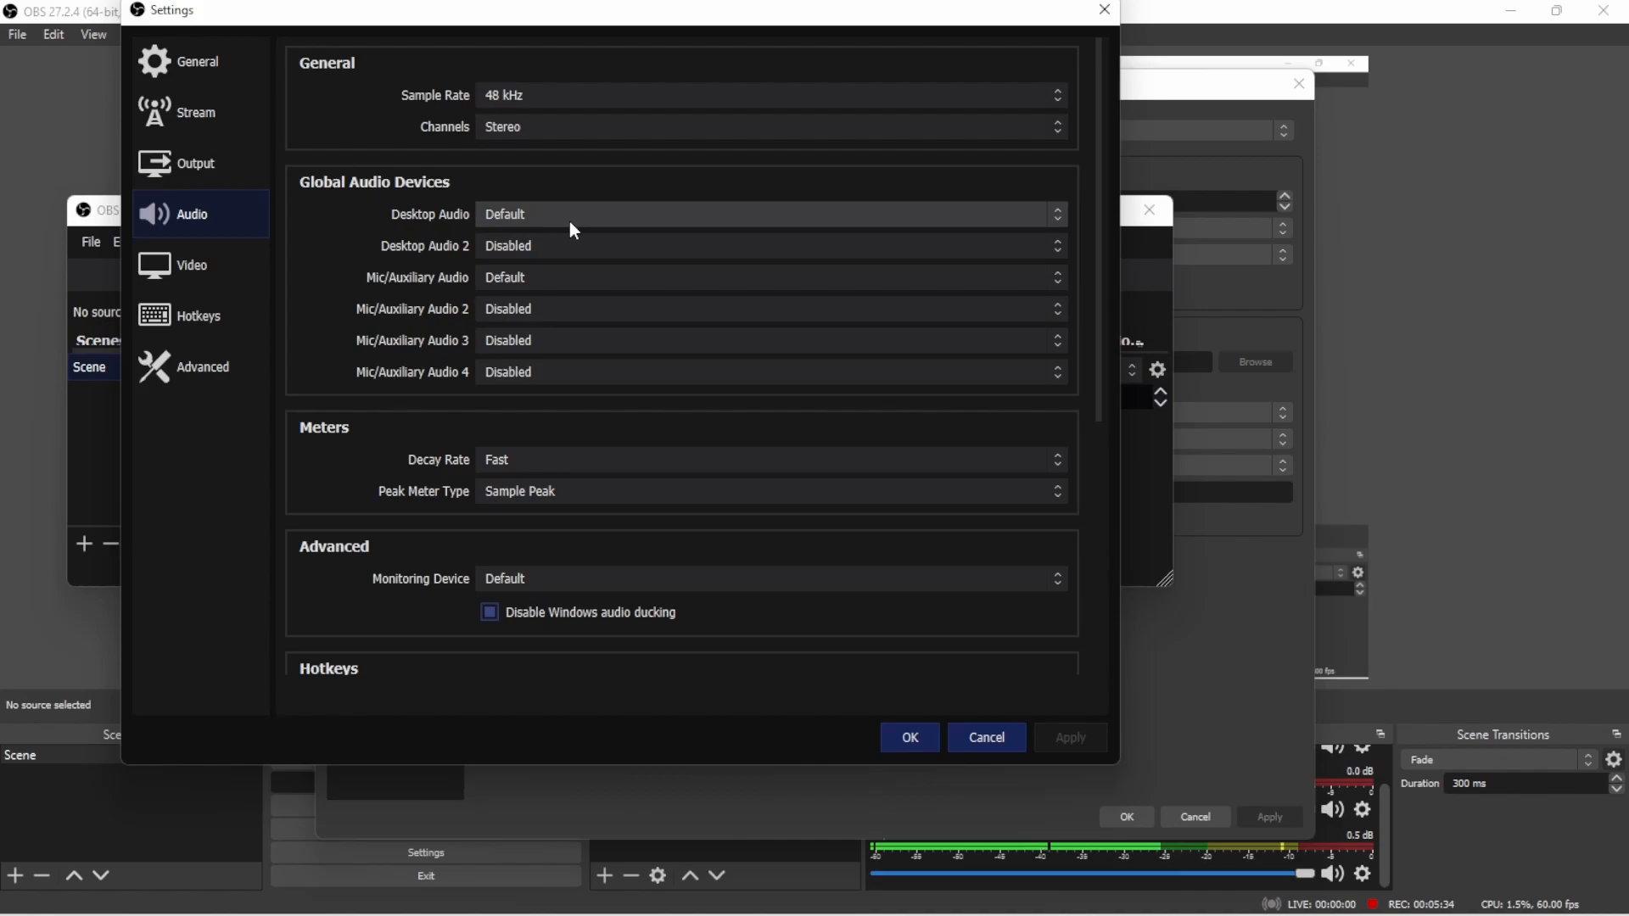
pyautogui.click(528, 244)
pyautogui.click(528, 244)
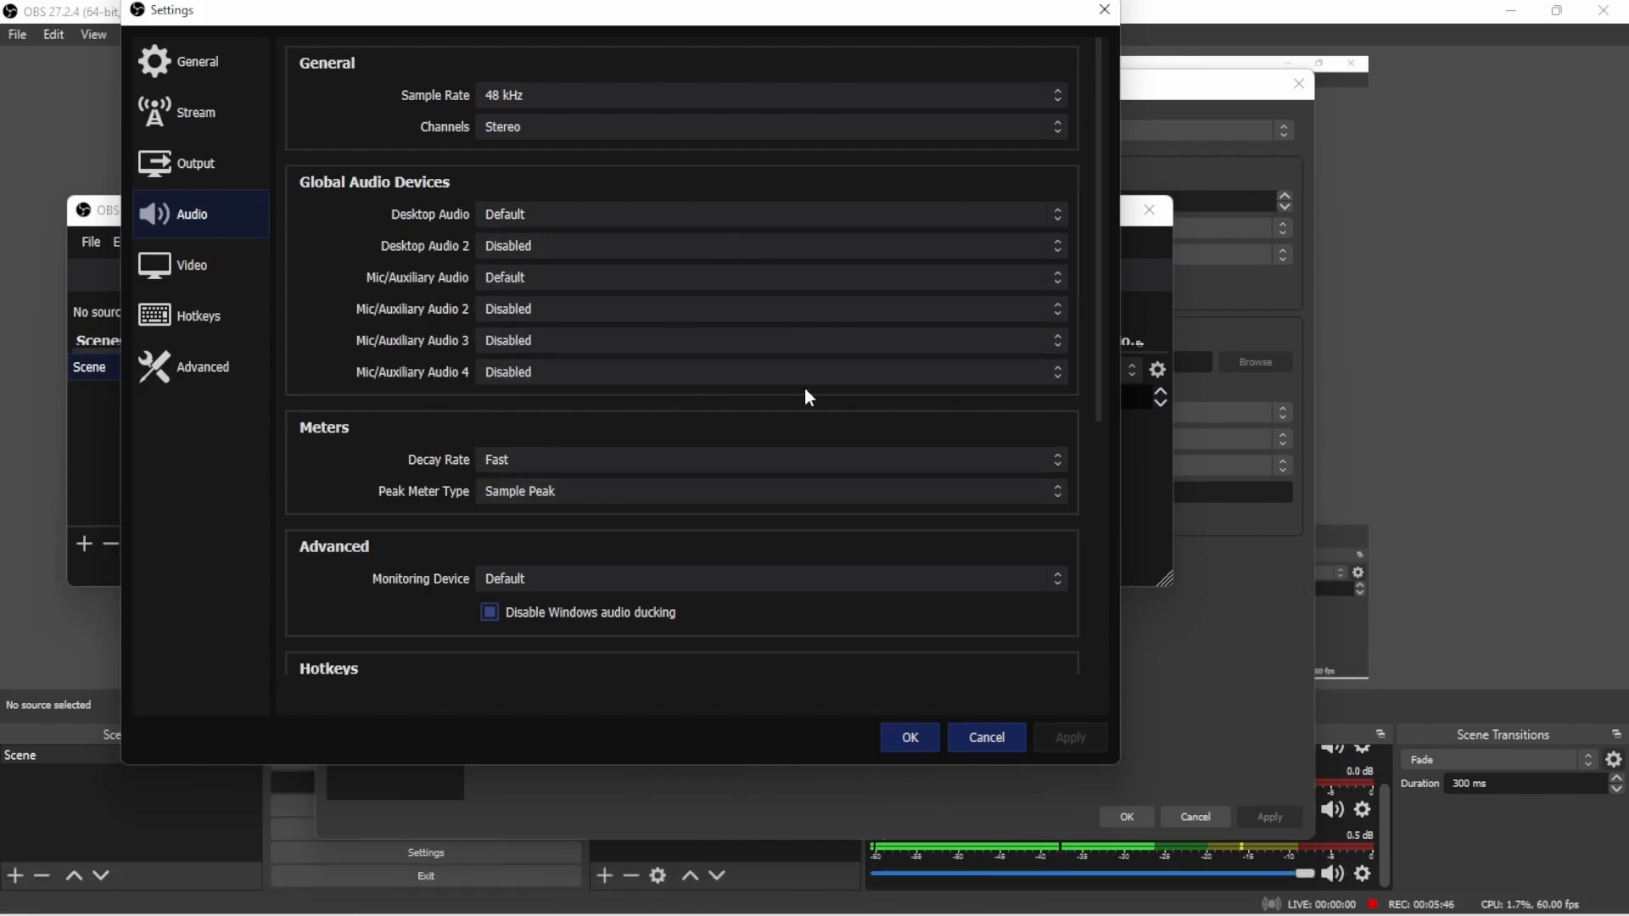
pyautogui.scroll(-2, 721, 398)
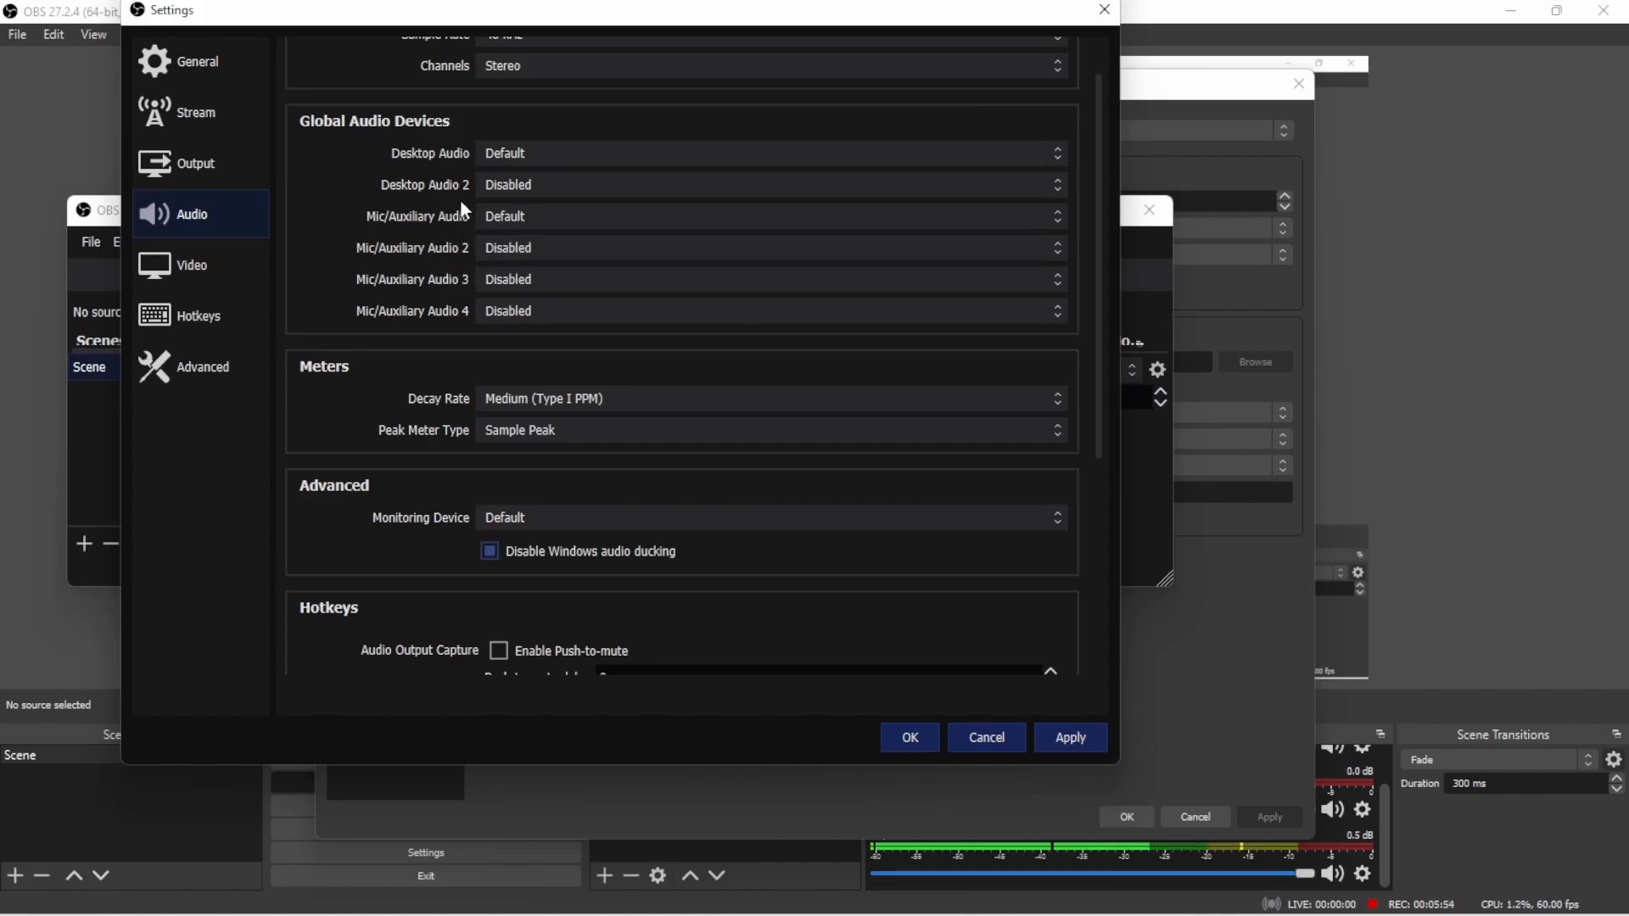
pyautogui.scroll(-1, 450, 212)
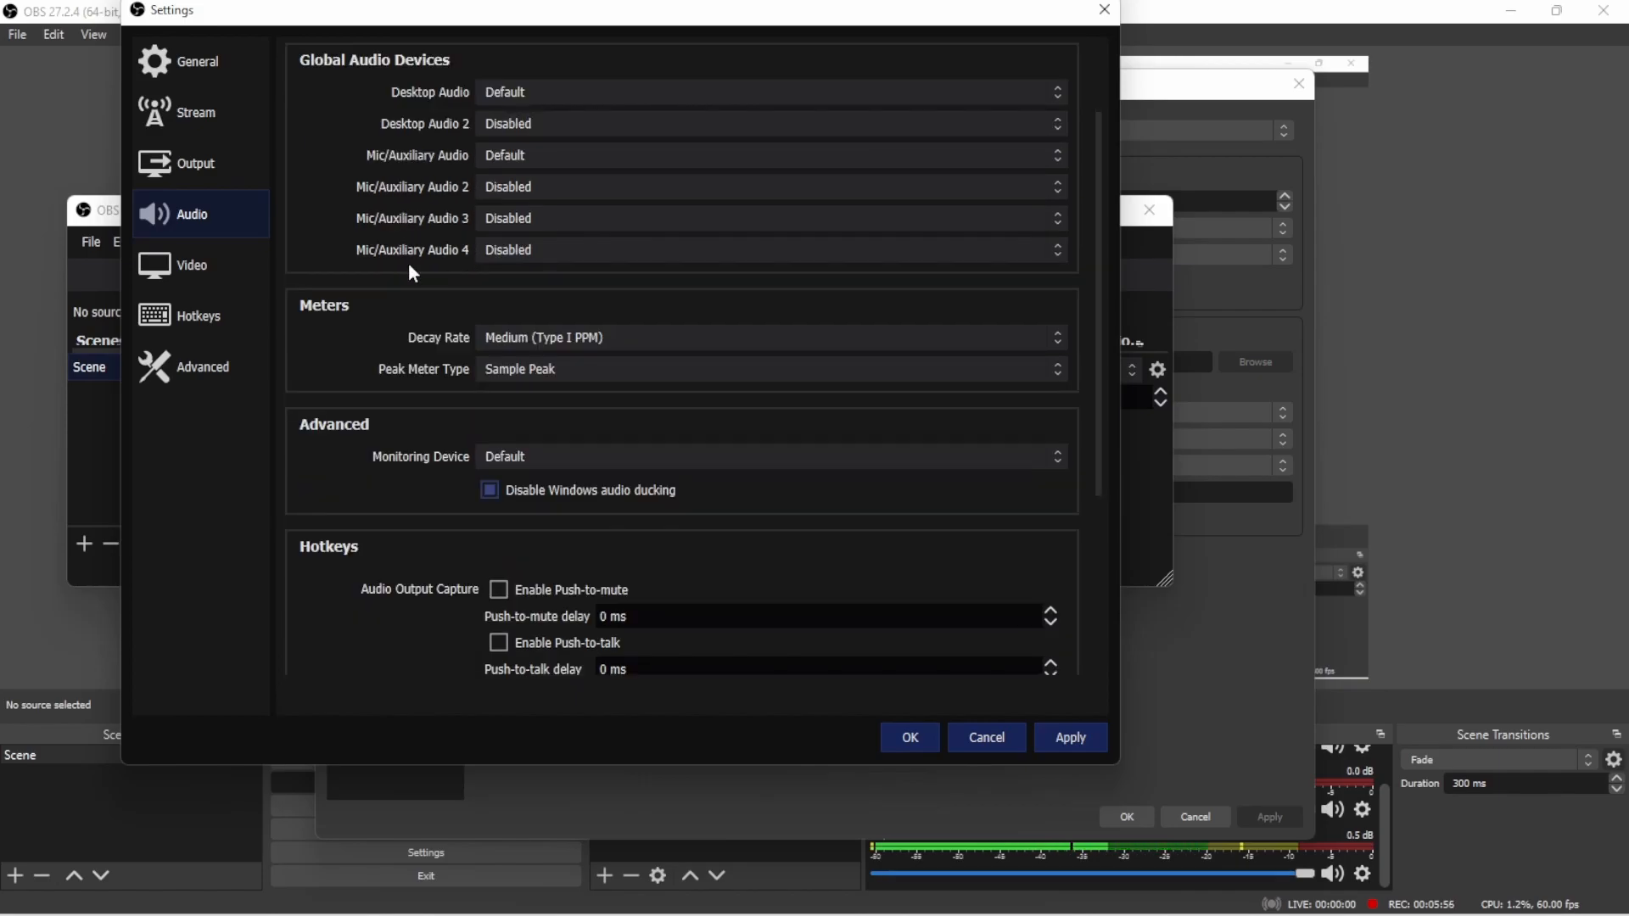
pyautogui.scroll(-5, 470, 431)
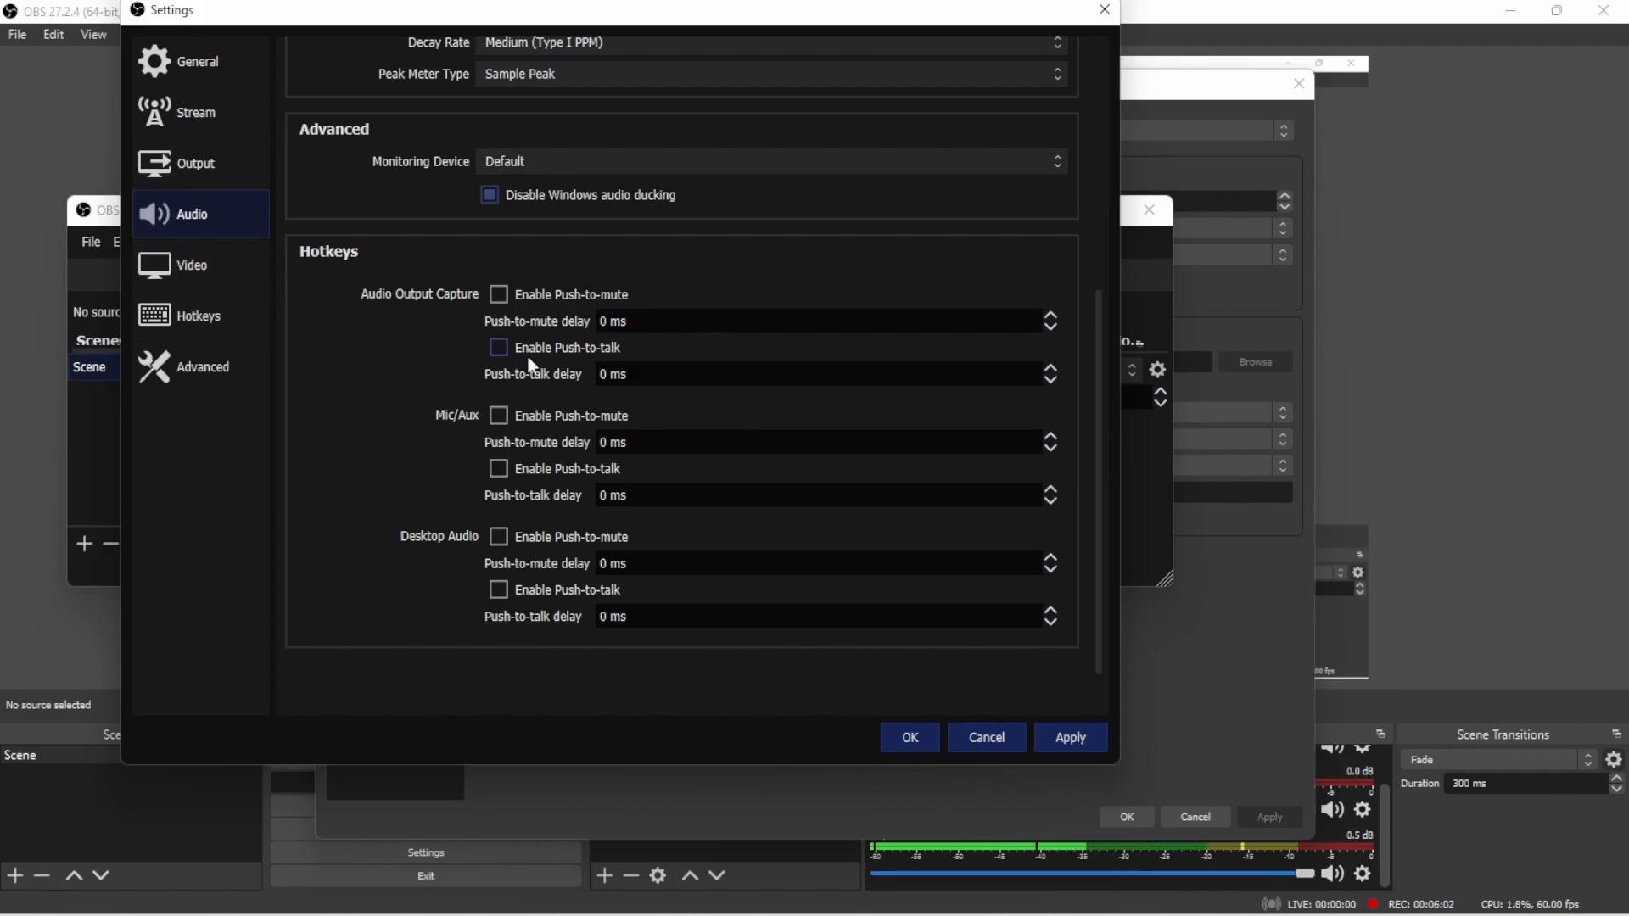
# Review the Video and Advanced settings, and close the settings without saving
pyautogui.click(173, 266)
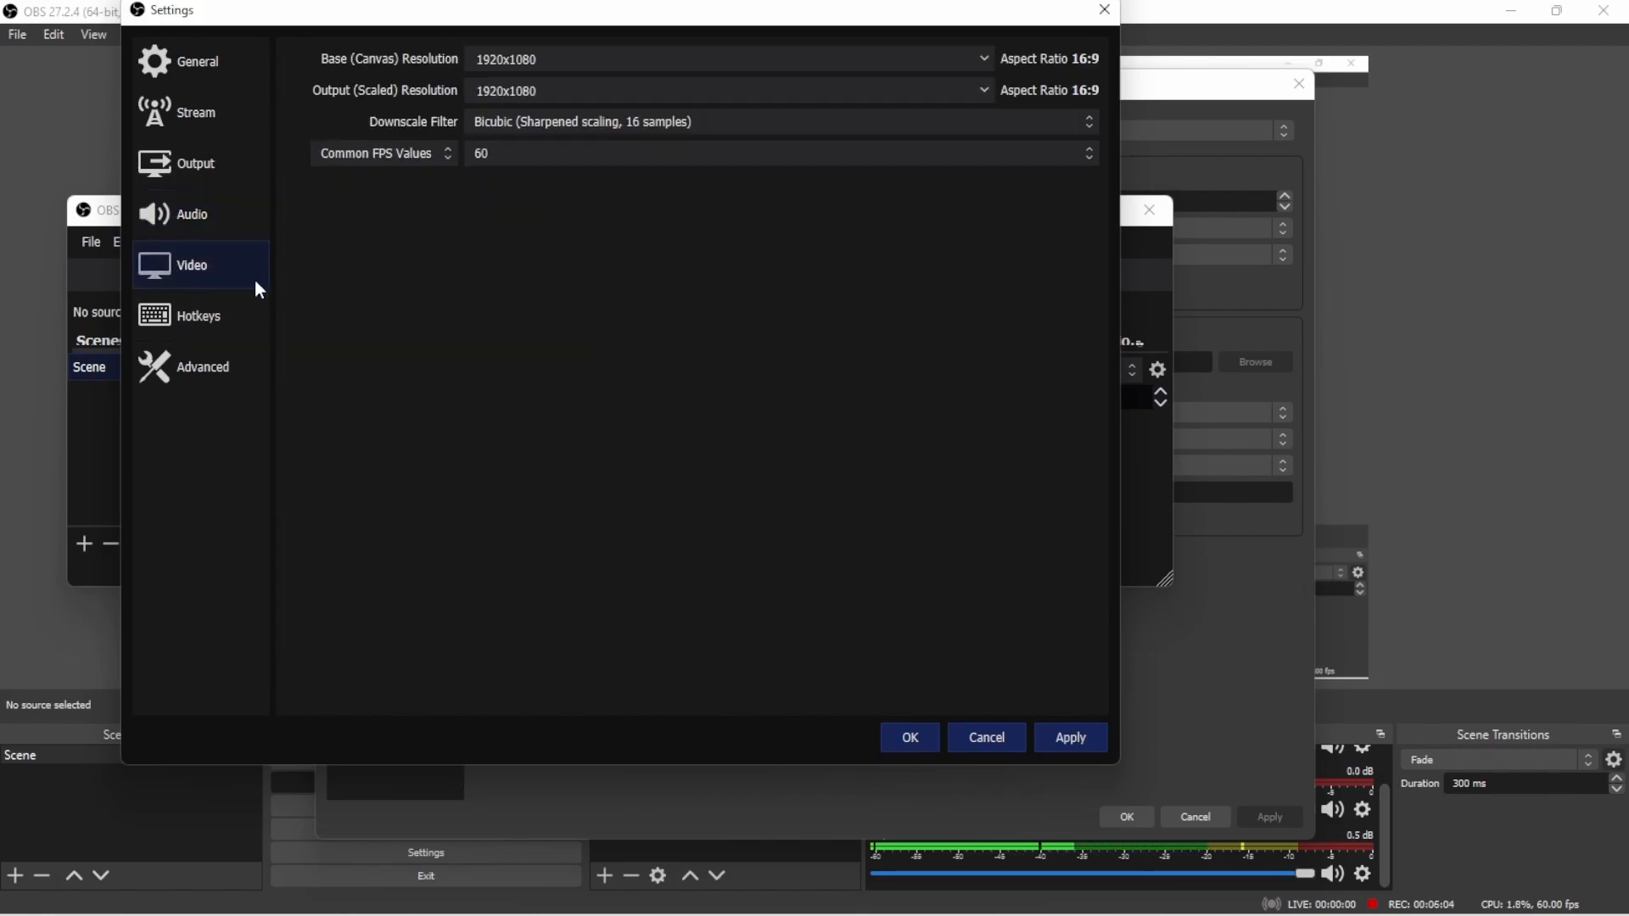
pyautogui.click(216, 363)
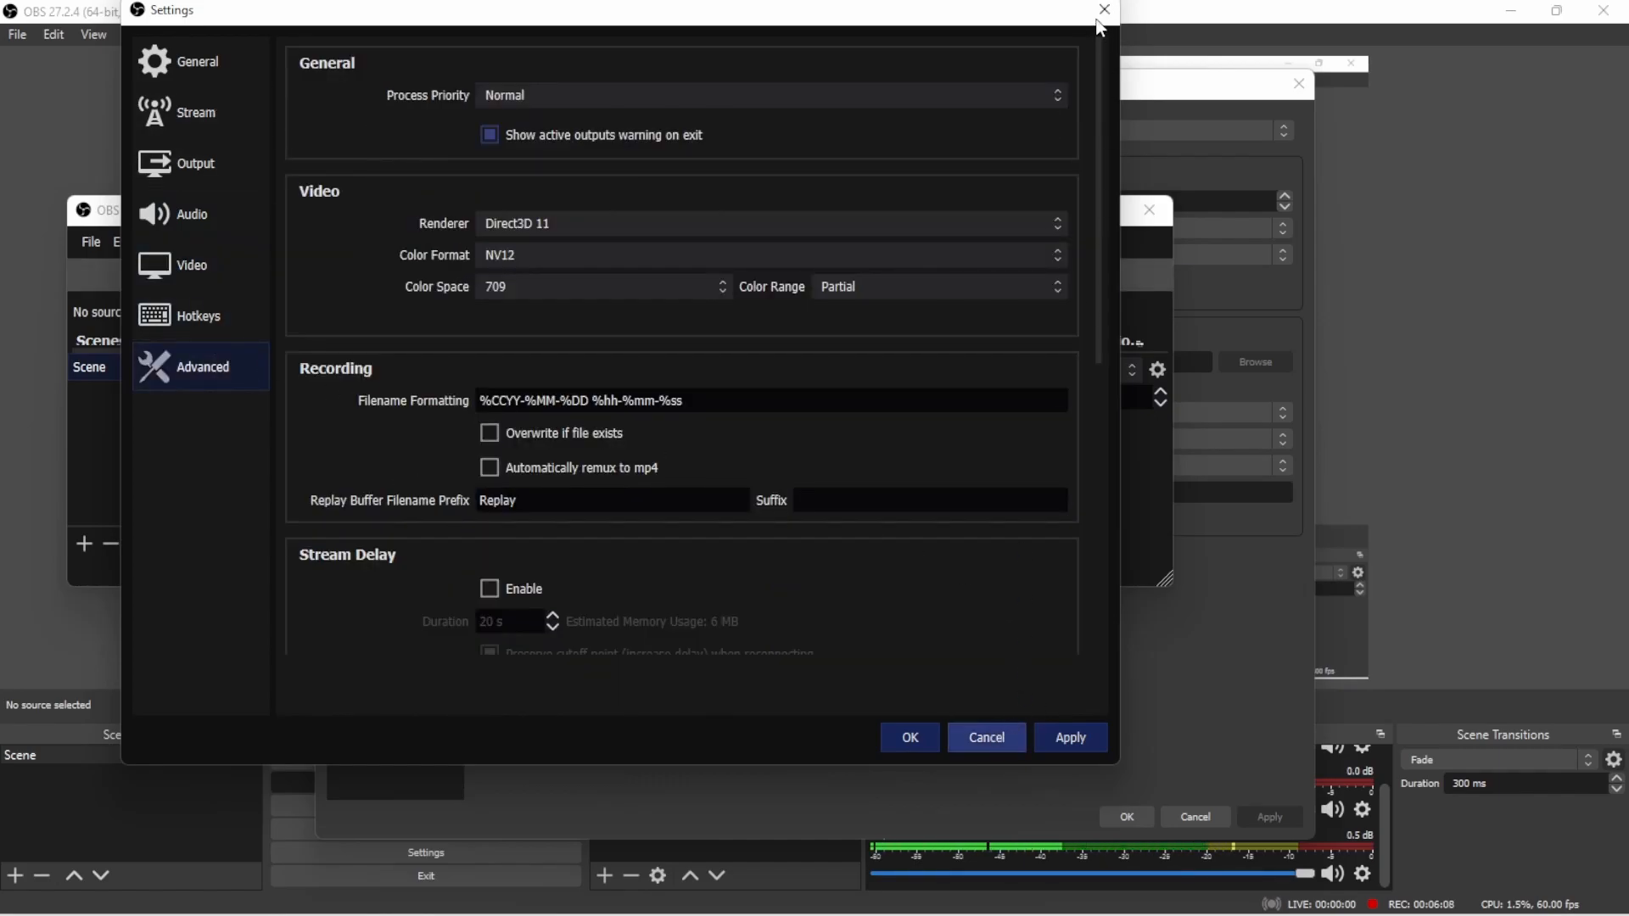
pyautogui.click(987, 737)
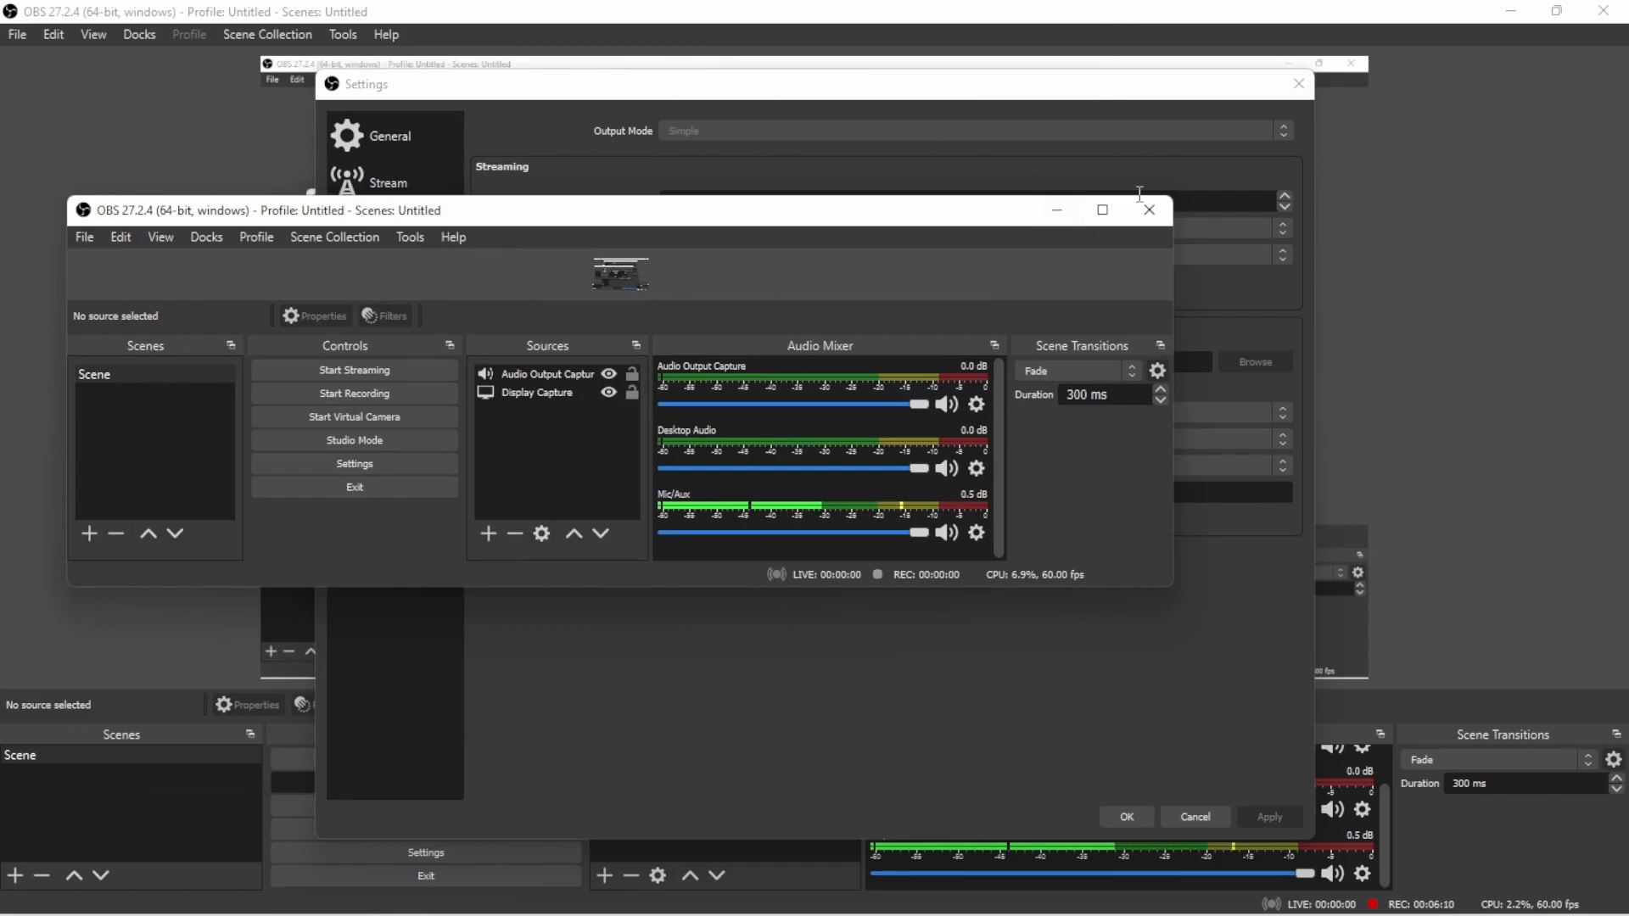
# Maximize the second OBS window and view the Mic/Aux channel's options in the audio mixer
pyautogui.click(1102, 209)
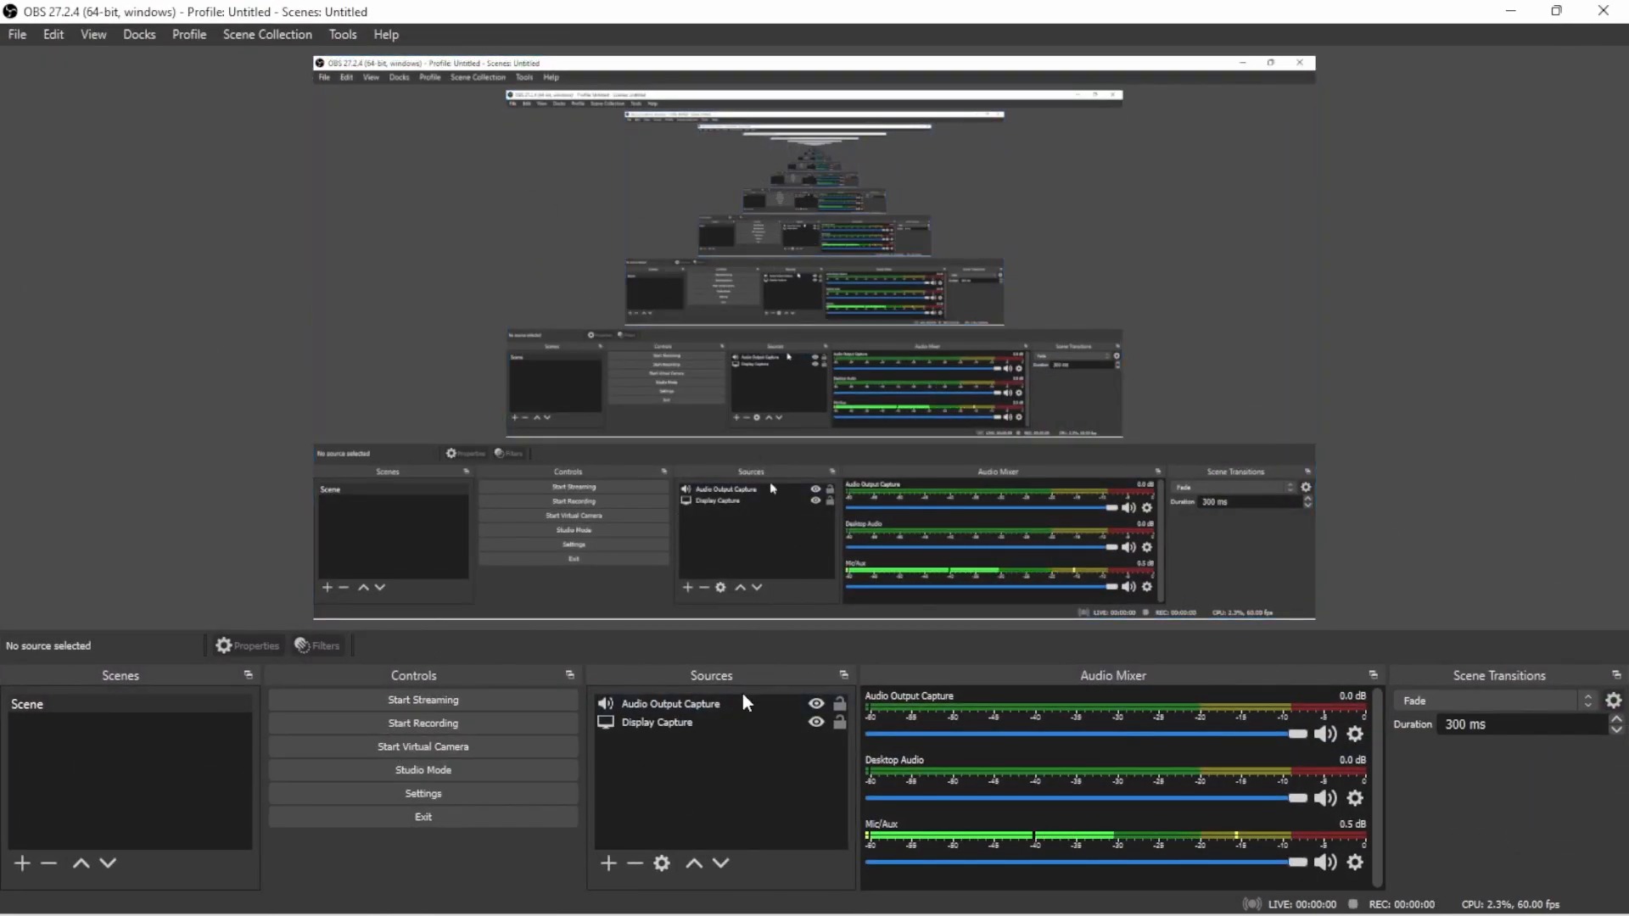
pyautogui.moveTo(998, 15); pyautogui.dragTo(836, 287)
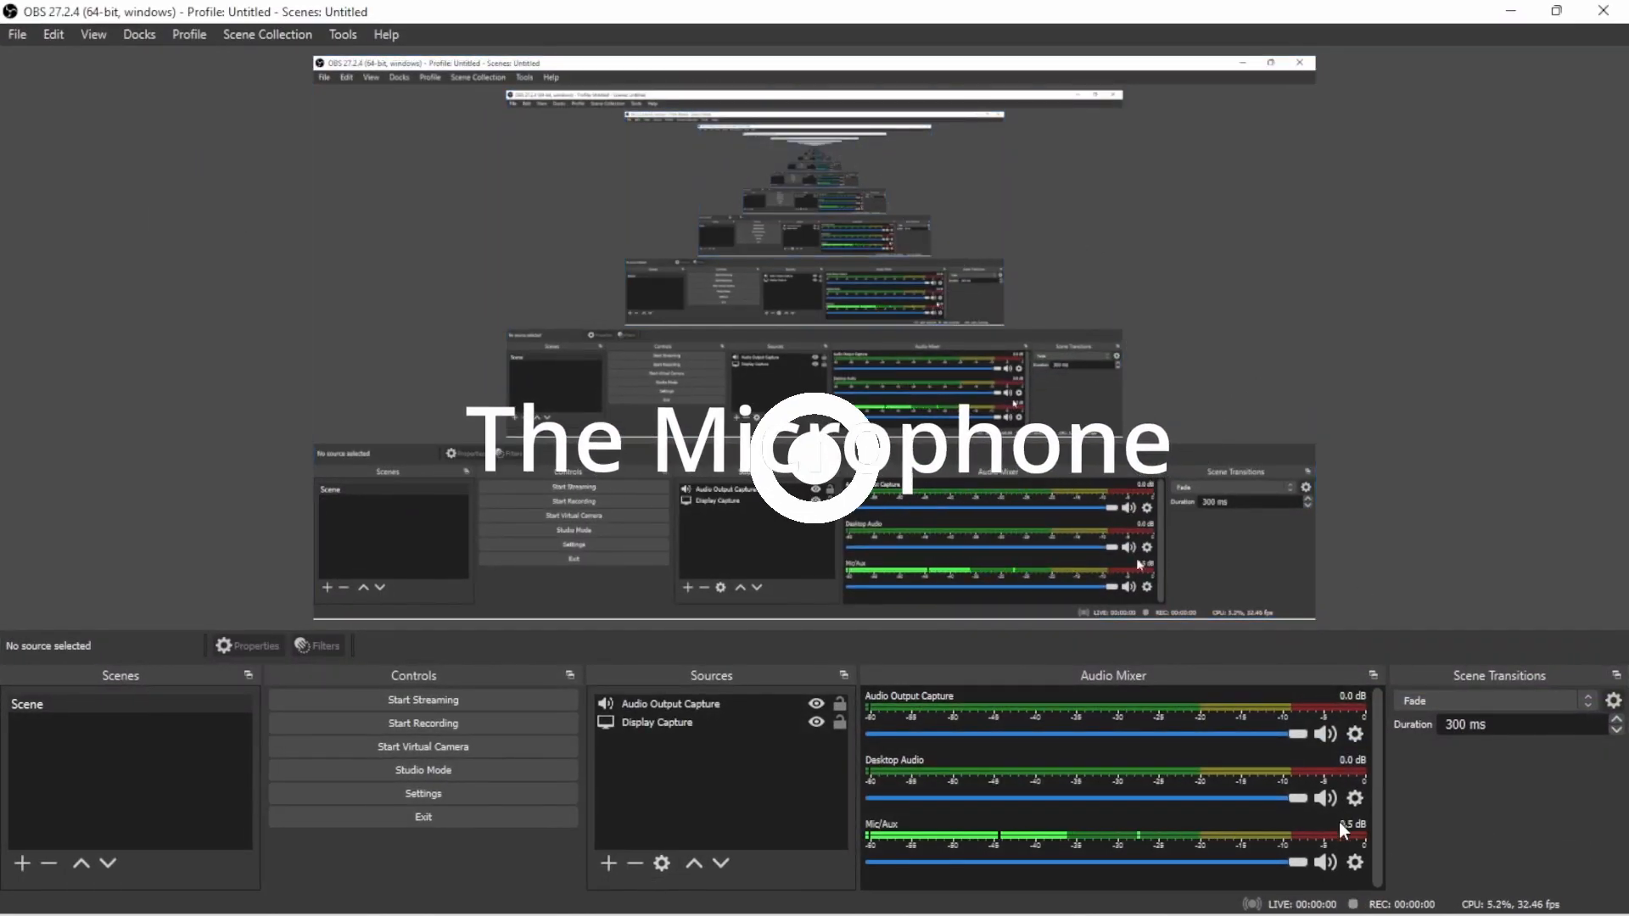
pyautogui.click(1356, 862)
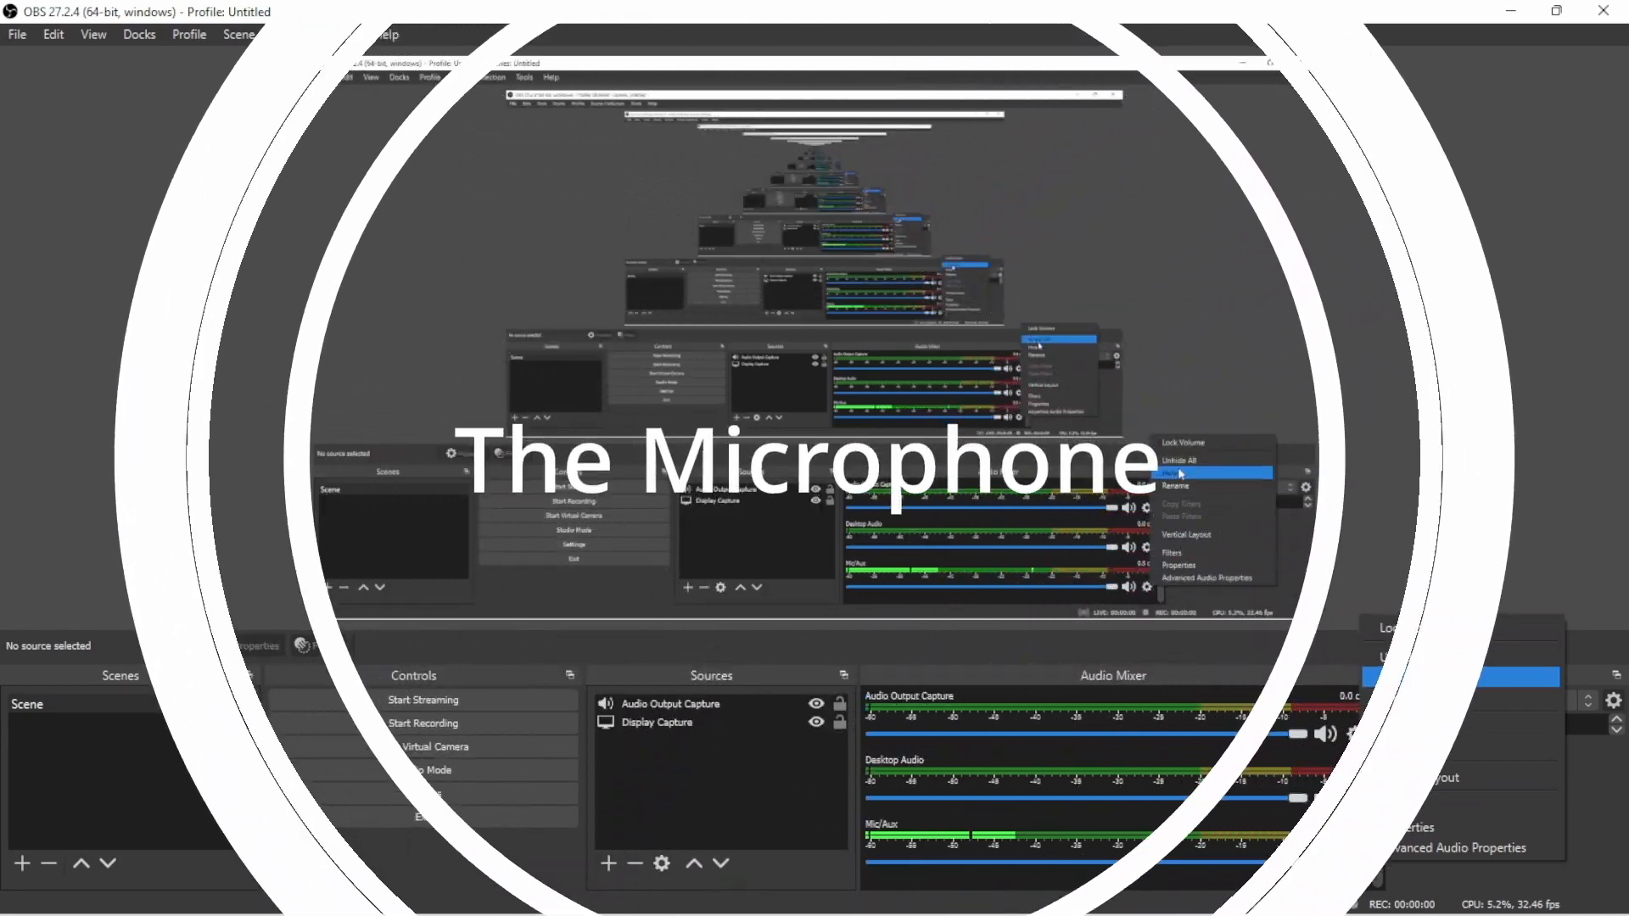
pyautogui.click(1244, 848)
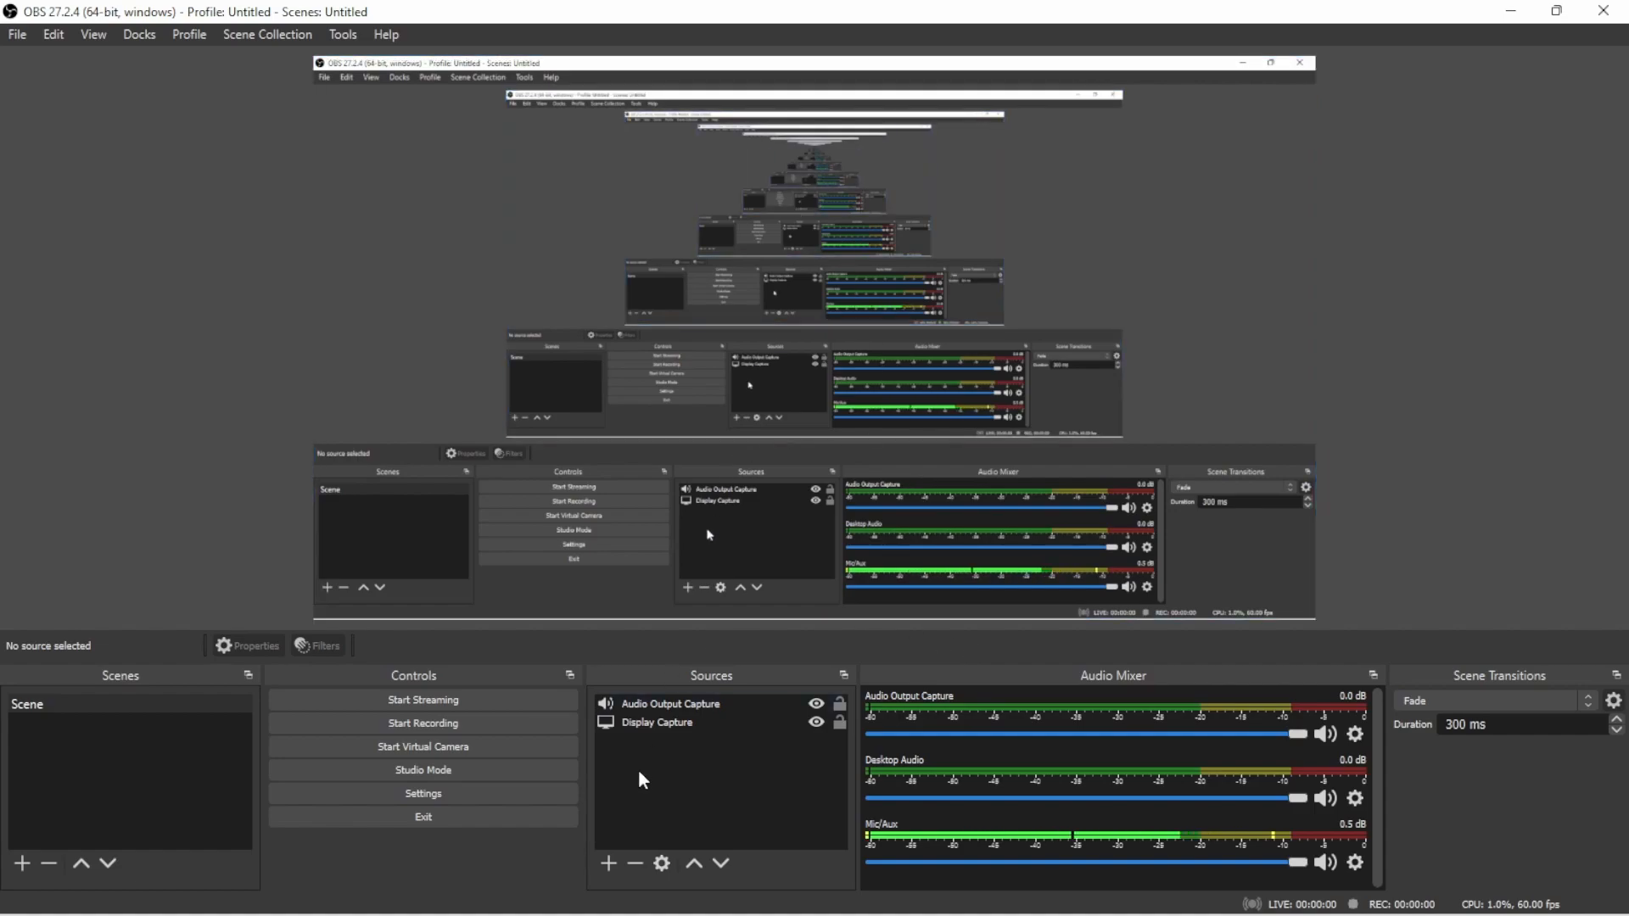
pyautogui.click(611, 862)
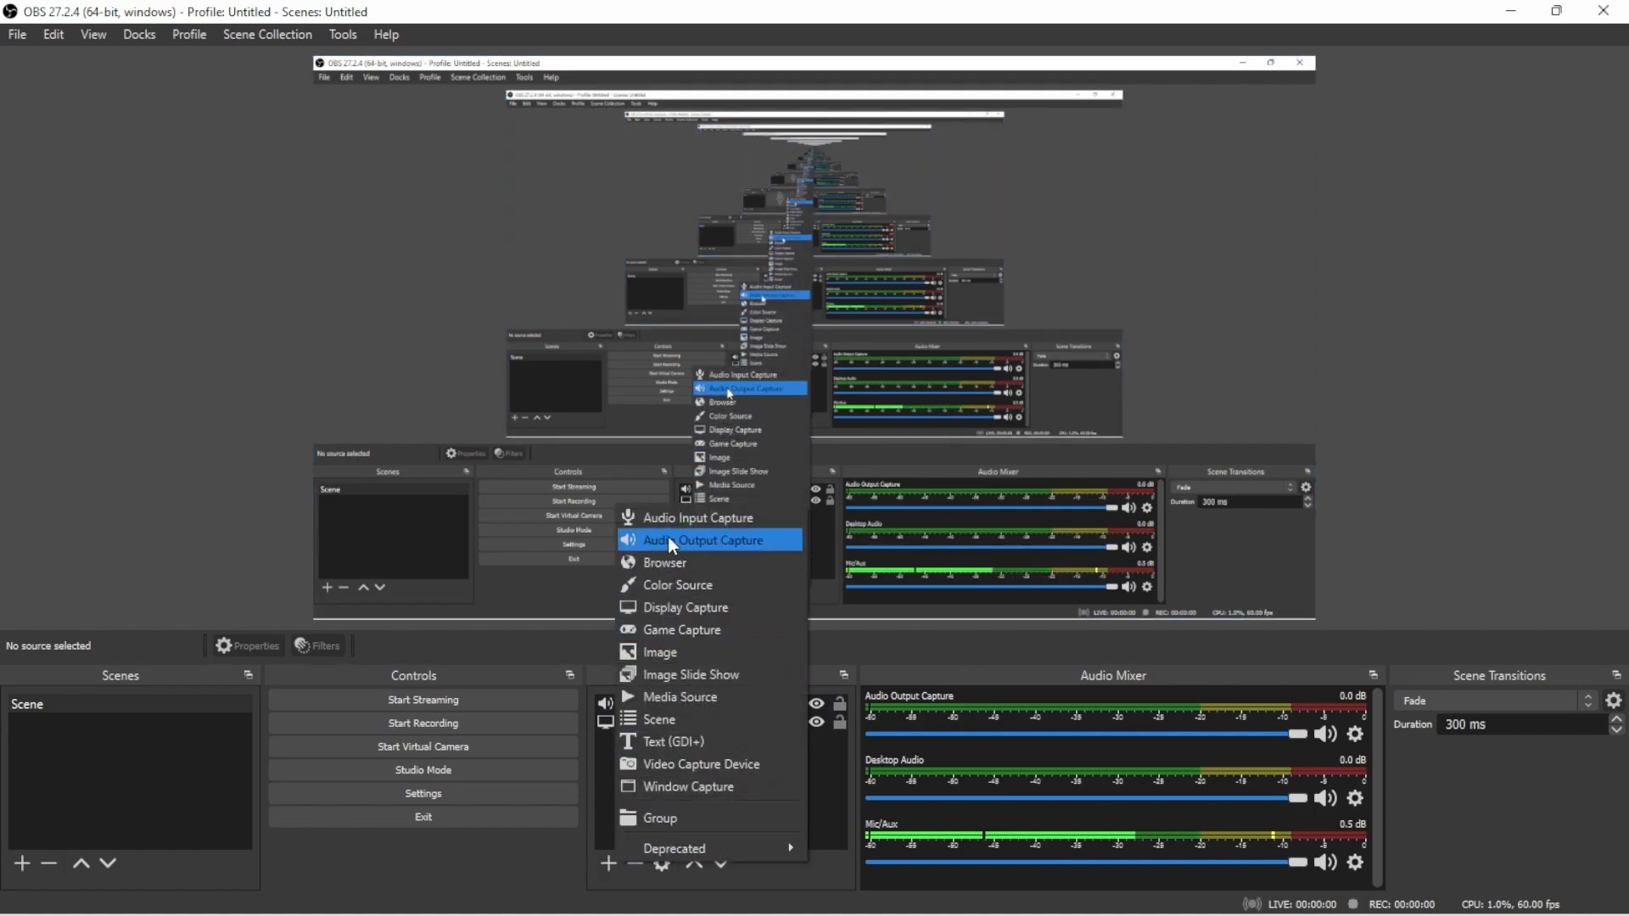
pyautogui.click(605, 825)
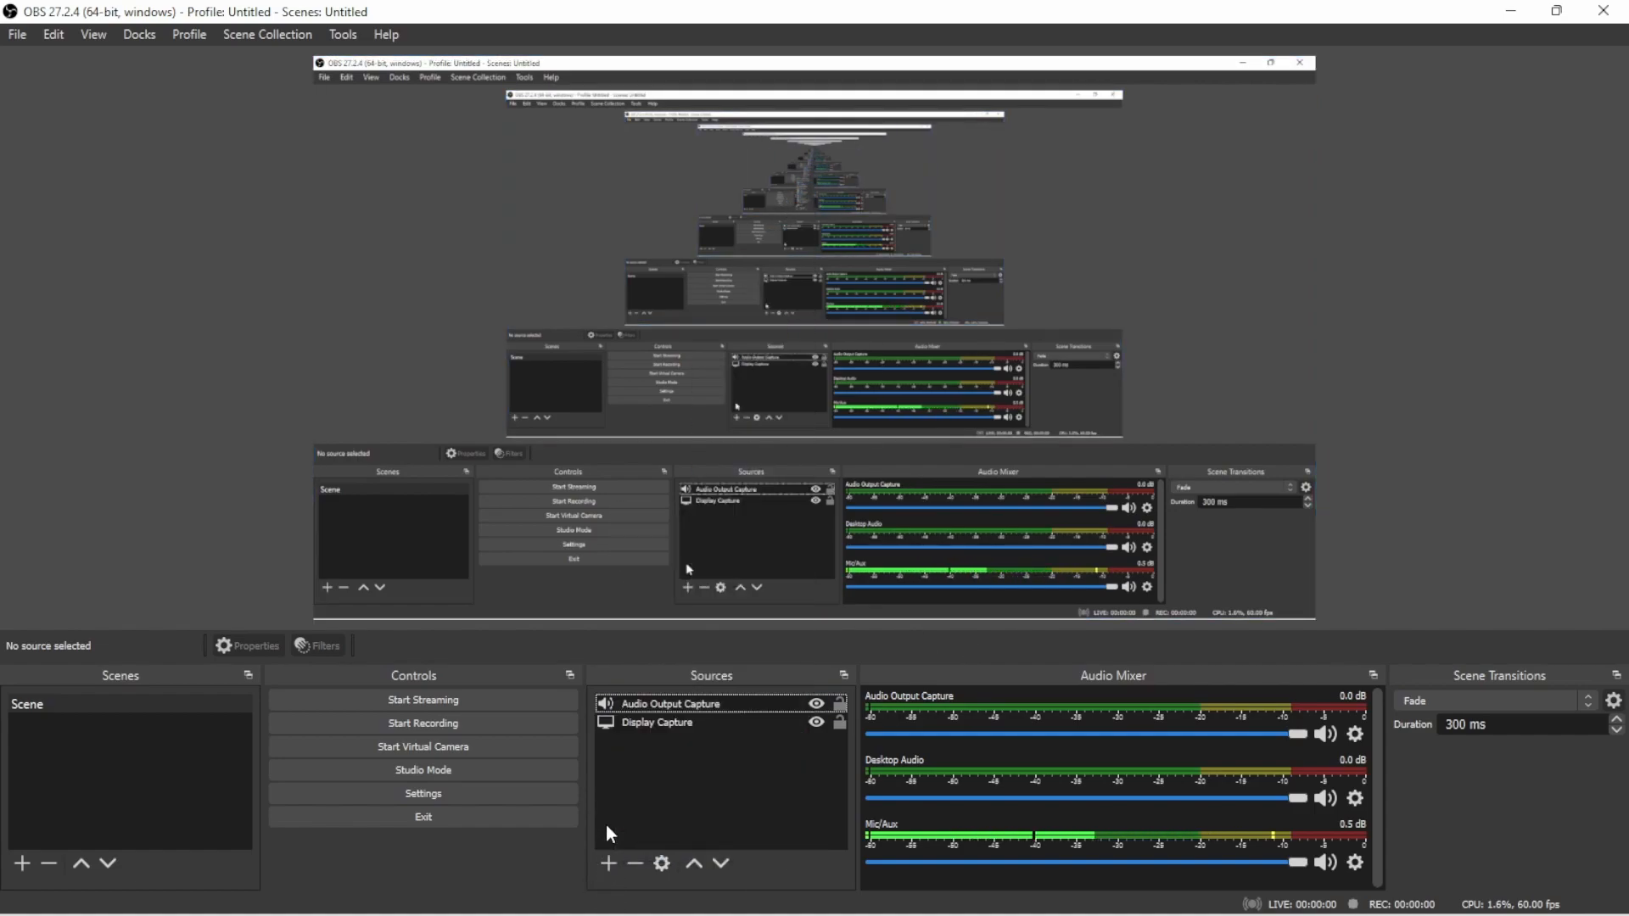
pyautogui.click(609, 861)
pyautogui.click(469, 819)
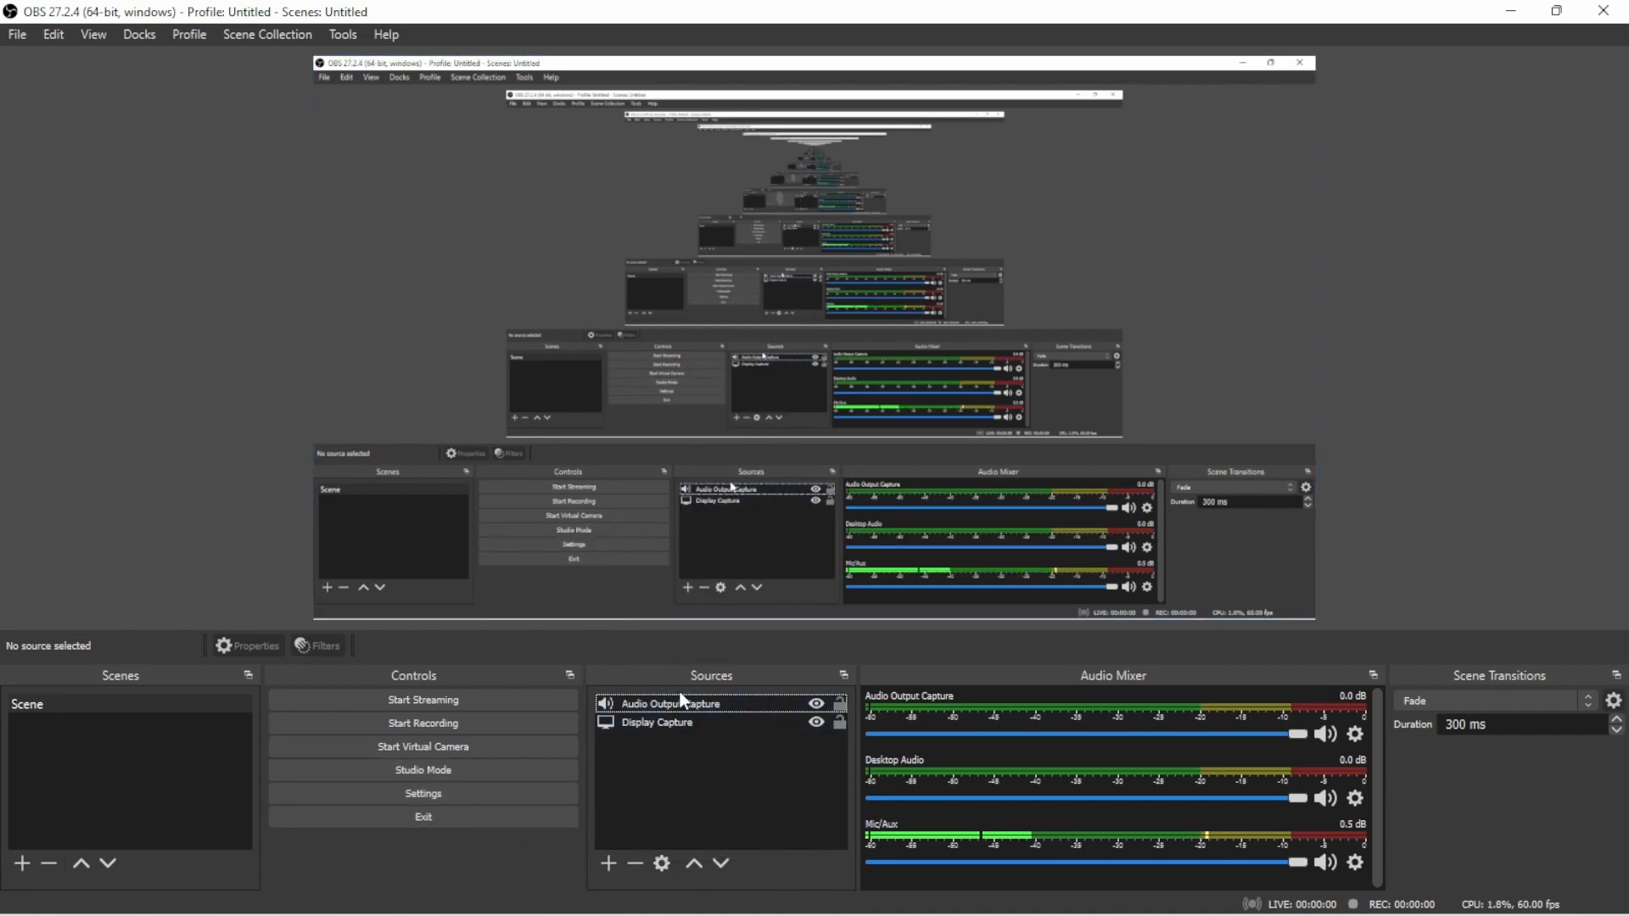
# Try to create a new Audio Input Capture source and cancel it
pyautogui.click(608, 861)
pyautogui.click(648, 515)
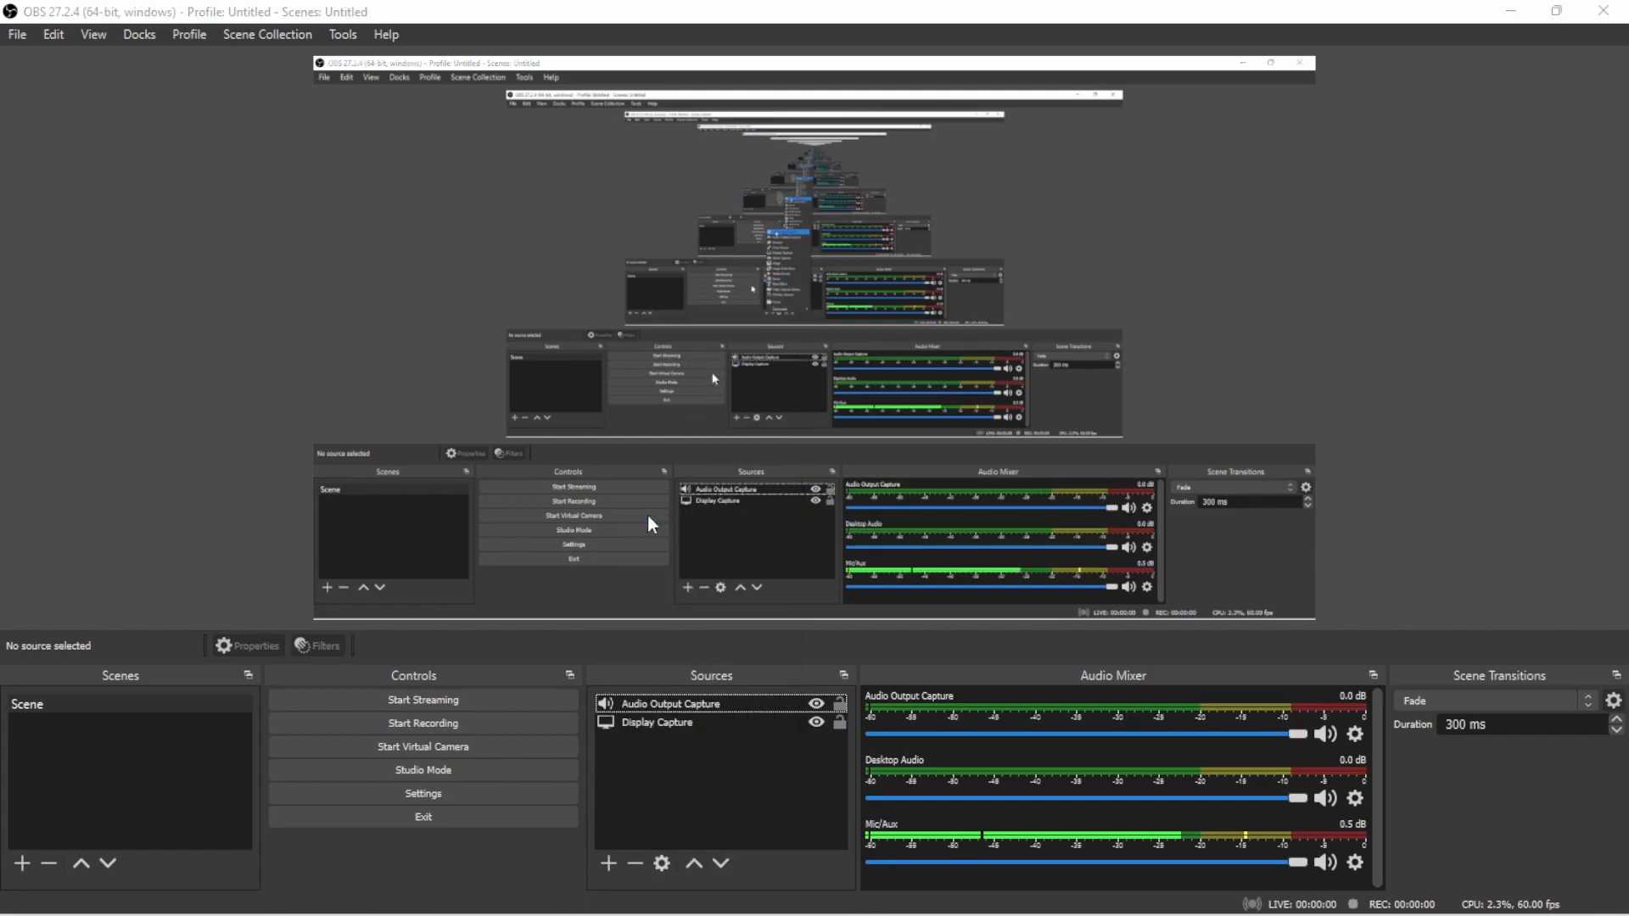
pyautogui.click(688, 382)
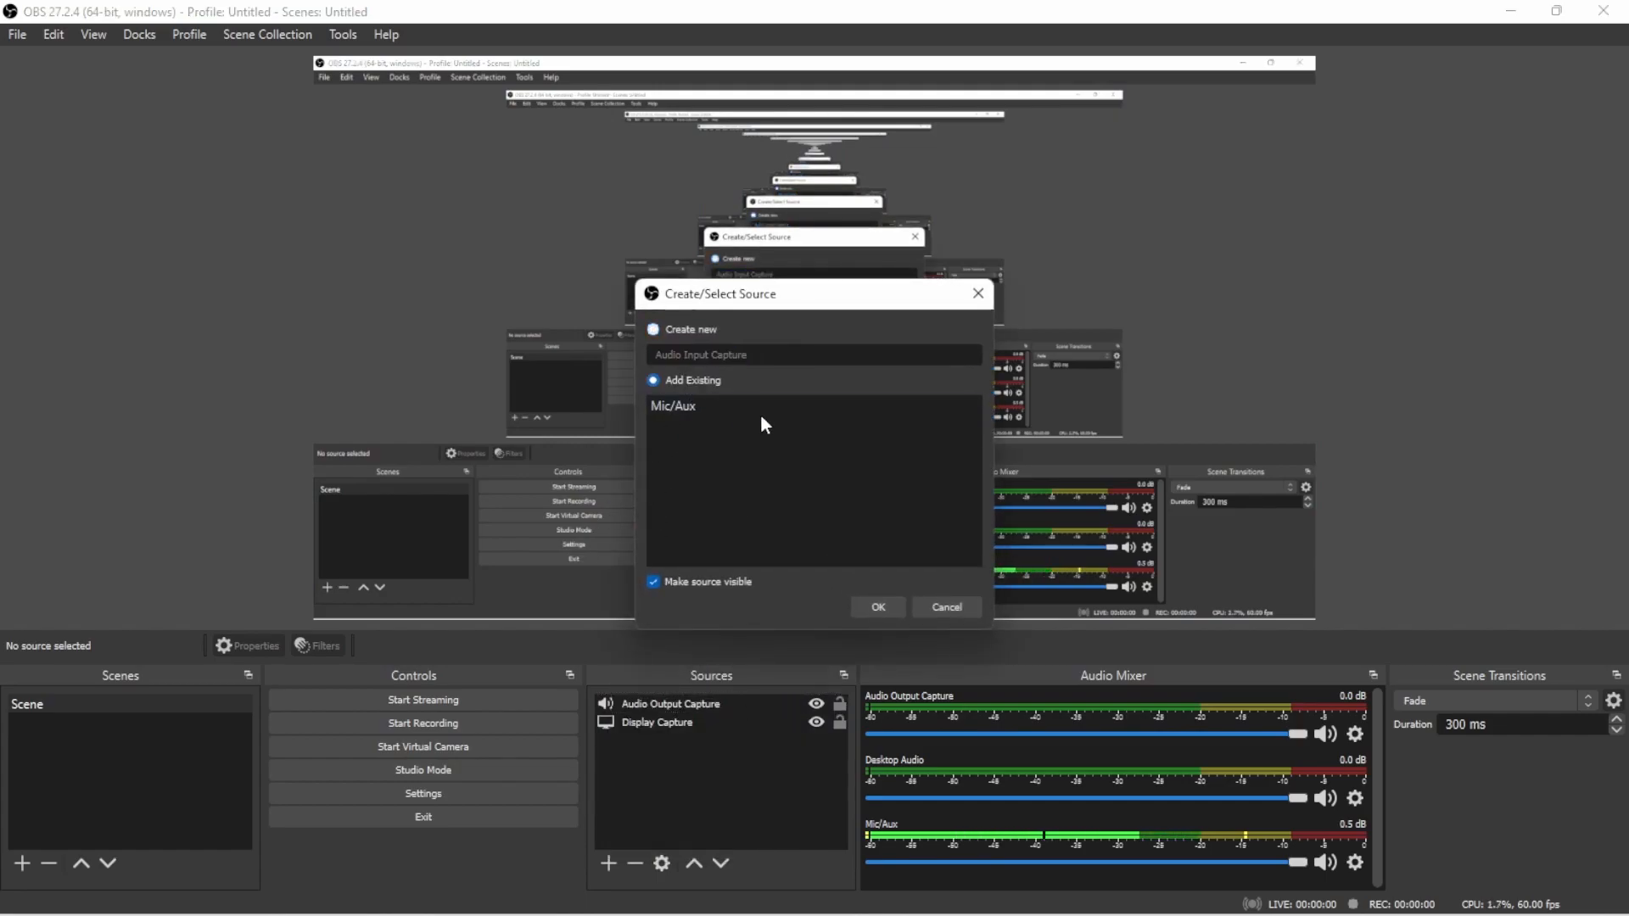
pyautogui.click(663, 329)
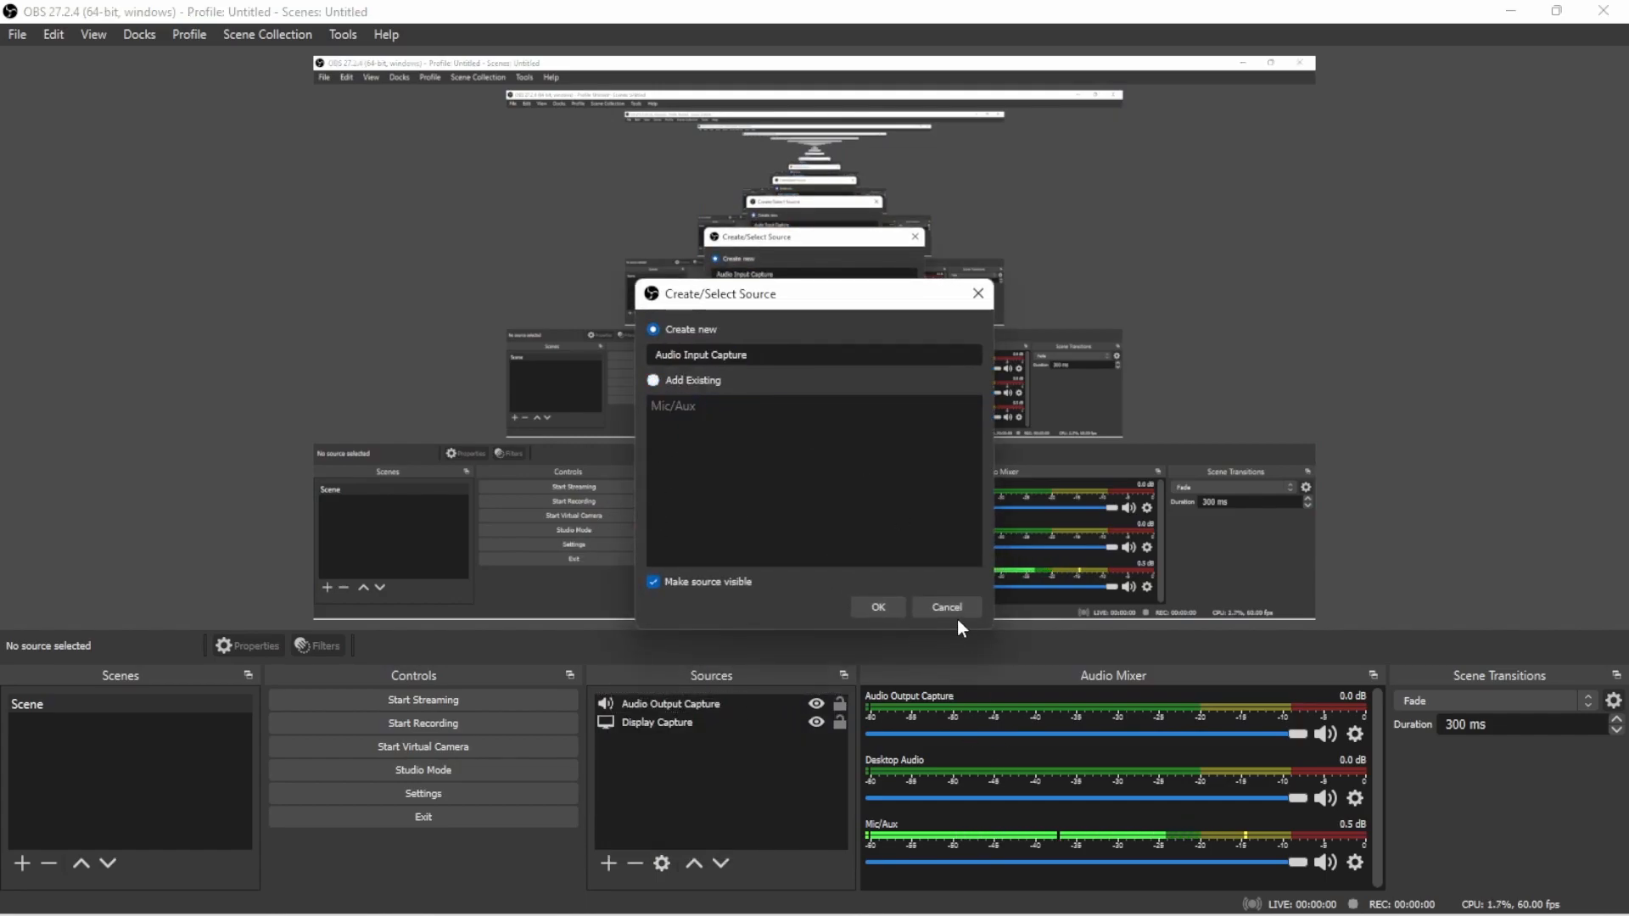
pyautogui.click(954, 612)
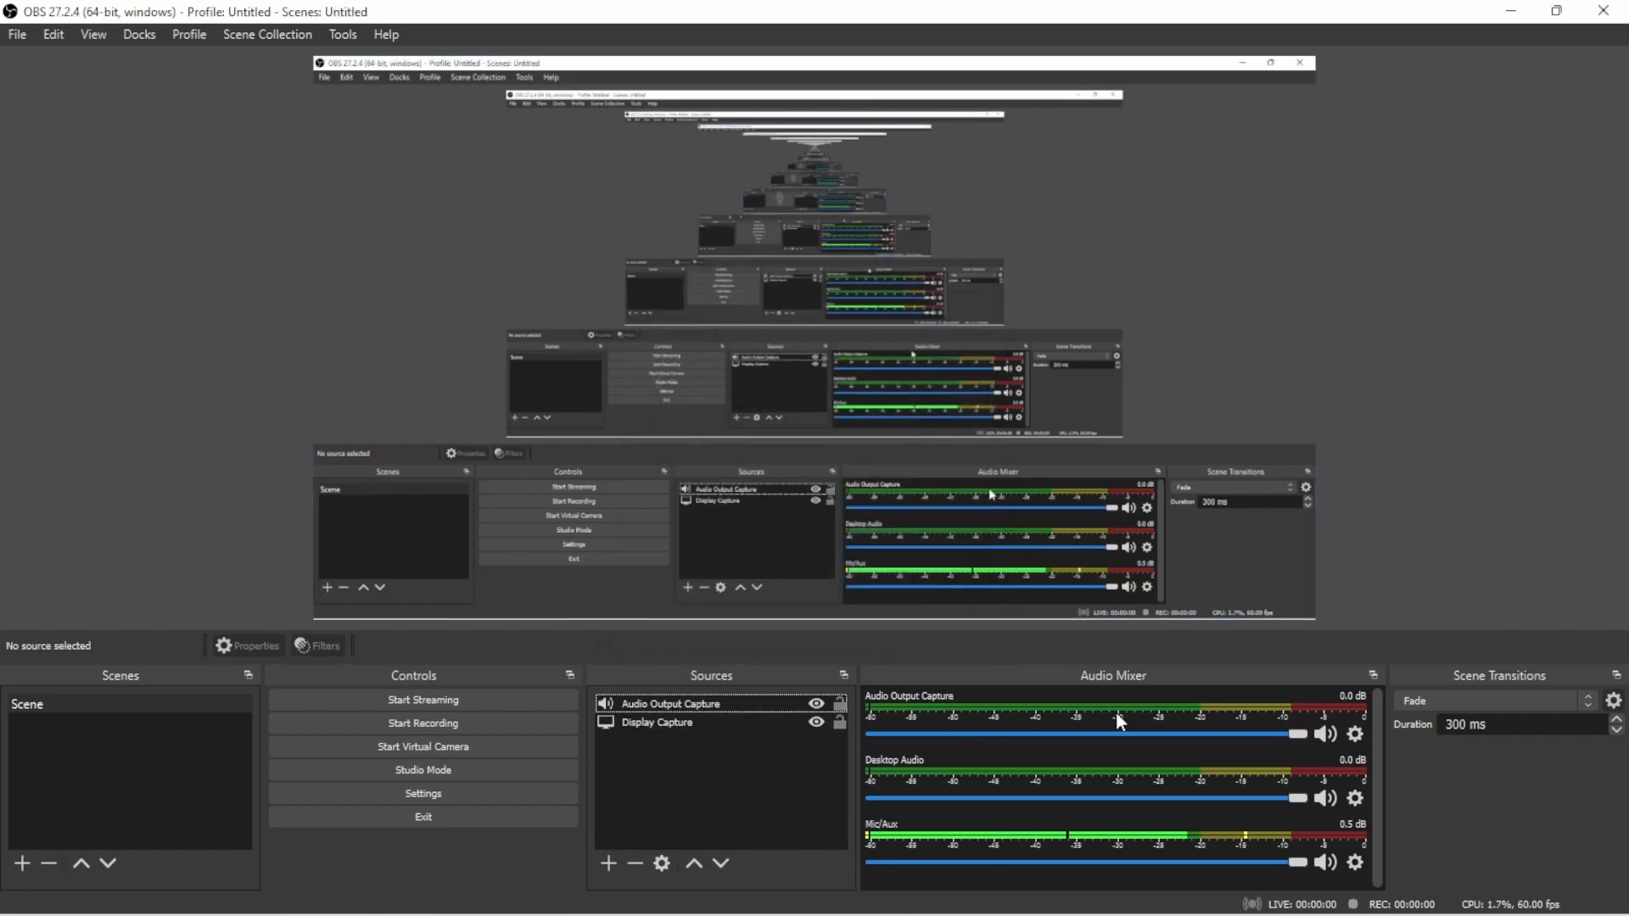
# Set Mic/Auxiliary Audio to Microphone (HyperX SoloCast) in the Audio settings and save the change
pyautogui.click(1354, 860)
pyautogui.click(1225, 753)
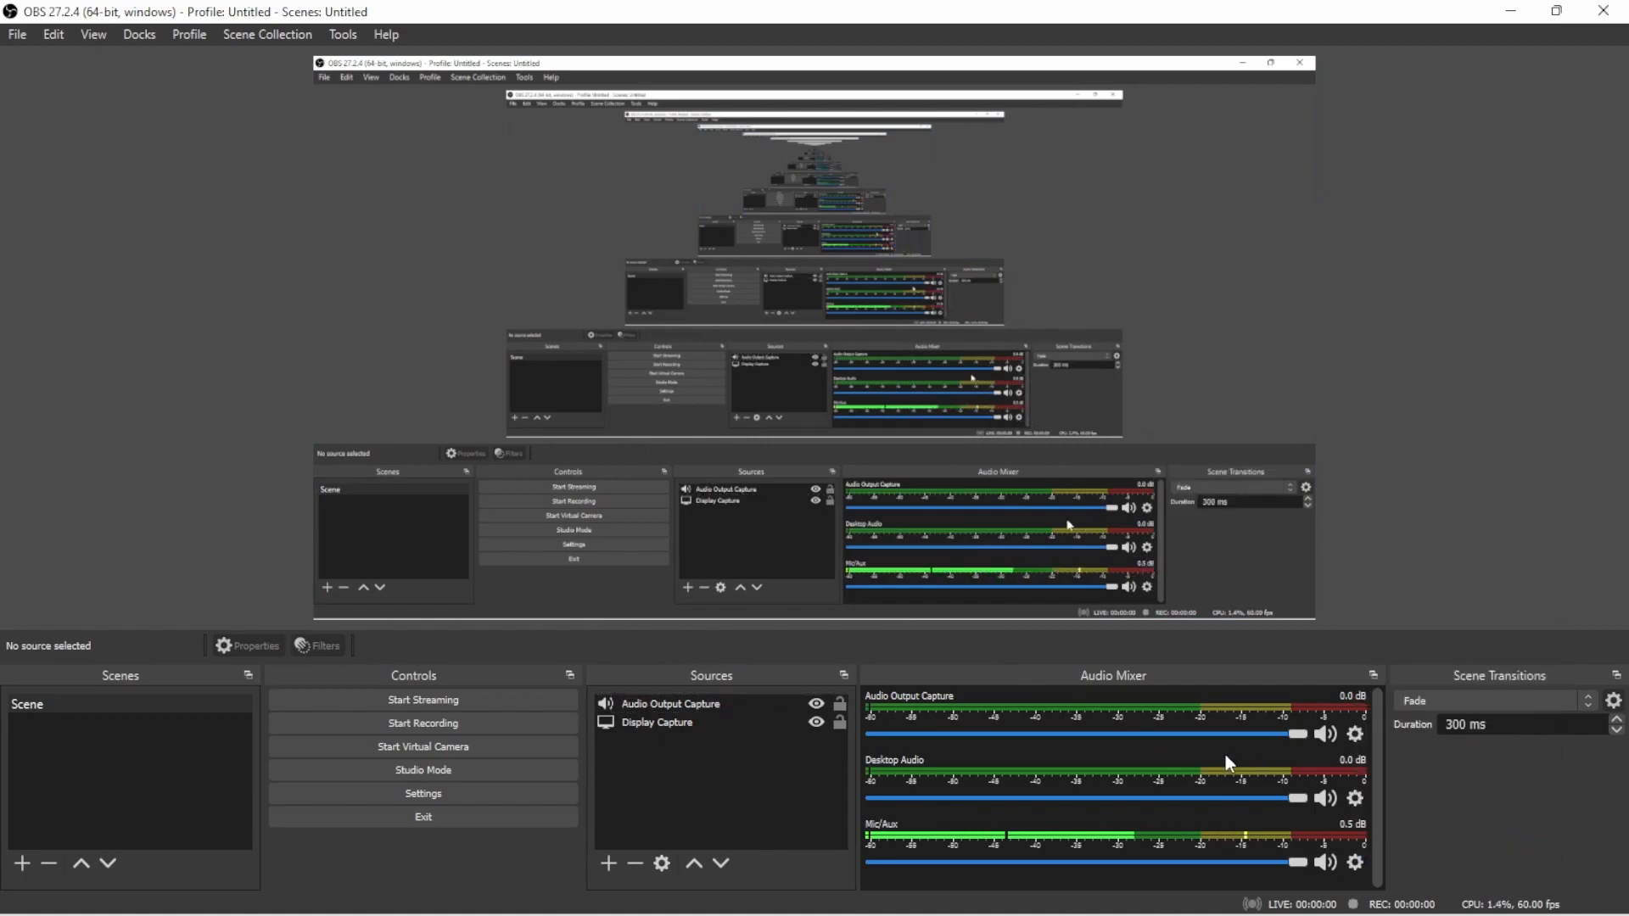
pyautogui.click(414, 796)
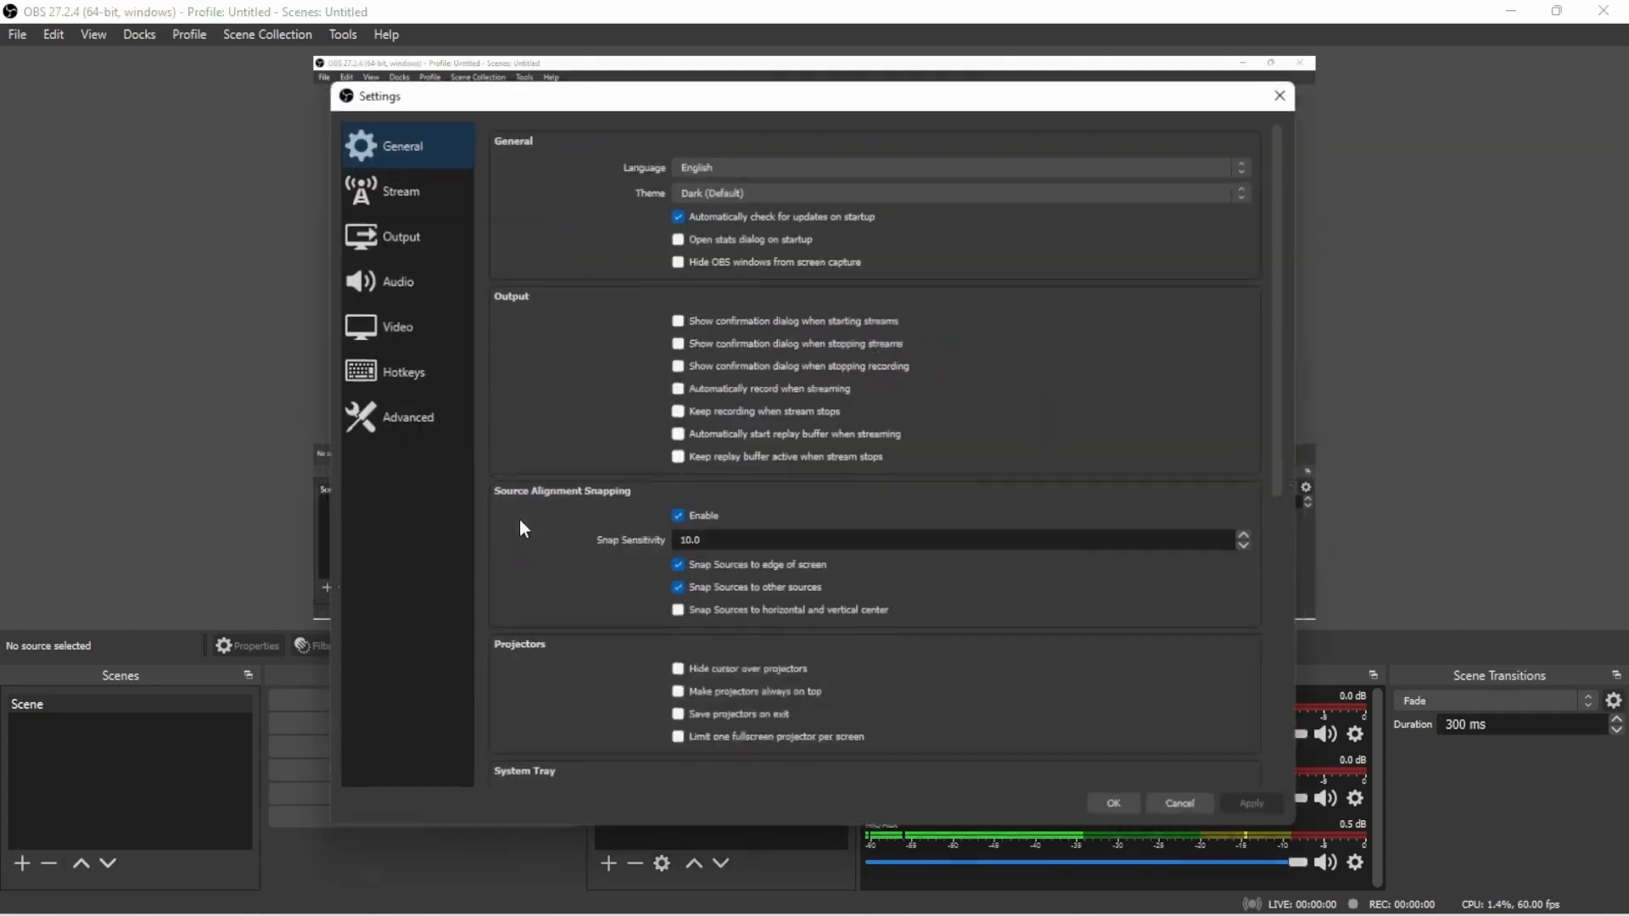
pyautogui.click(385, 276)
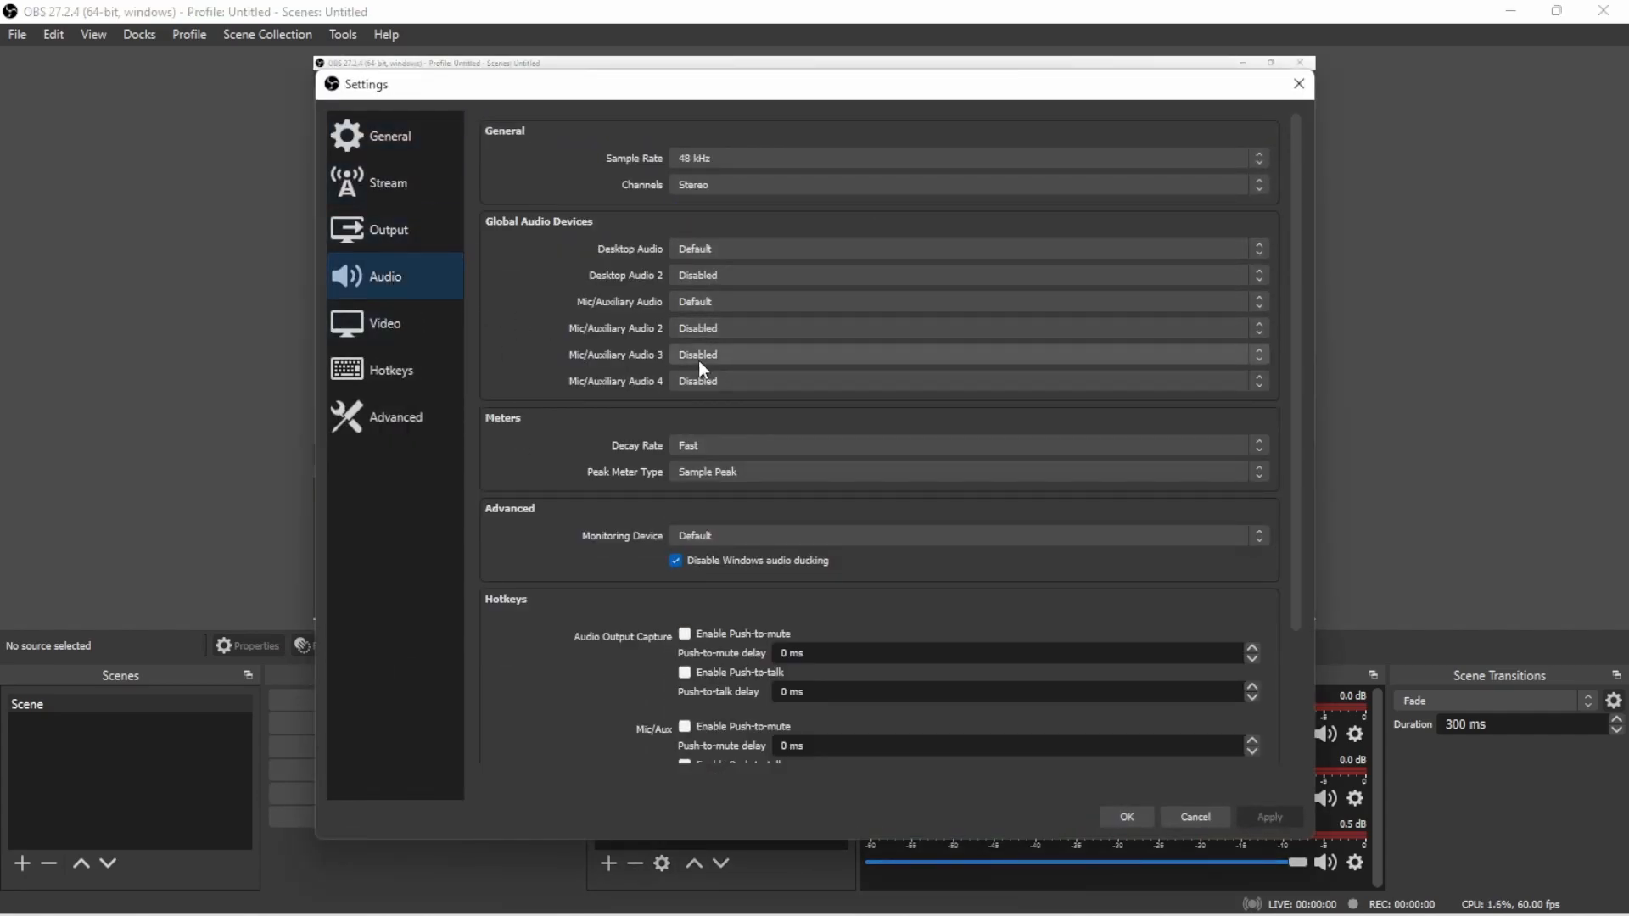
pyautogui.click(876, 303)
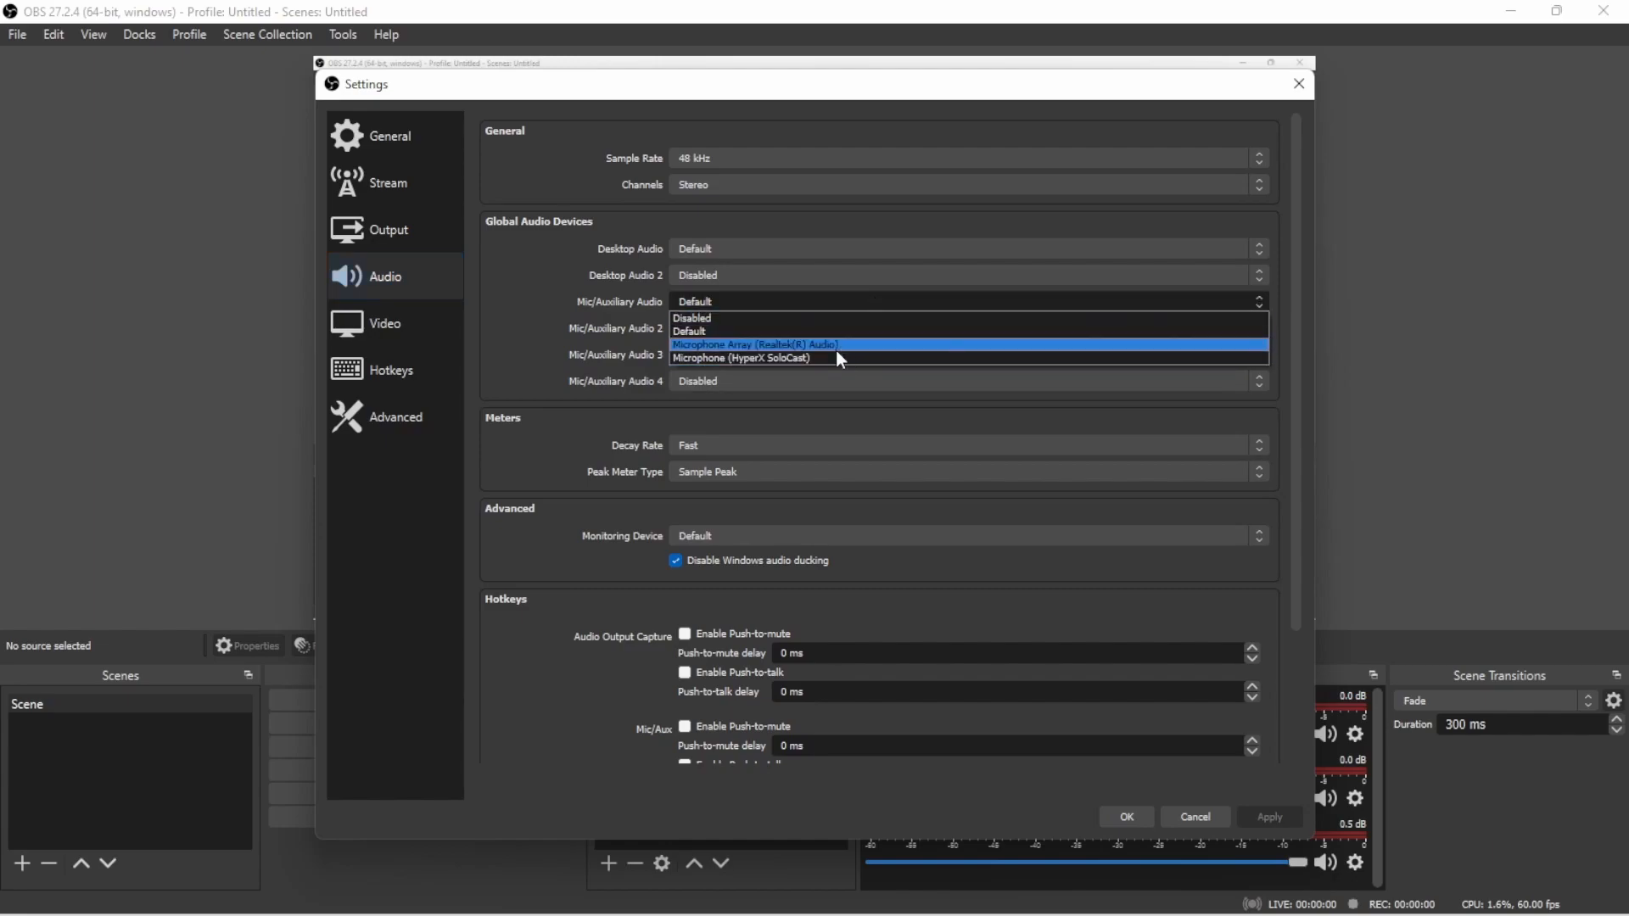
pyautogui.click(839, 354)
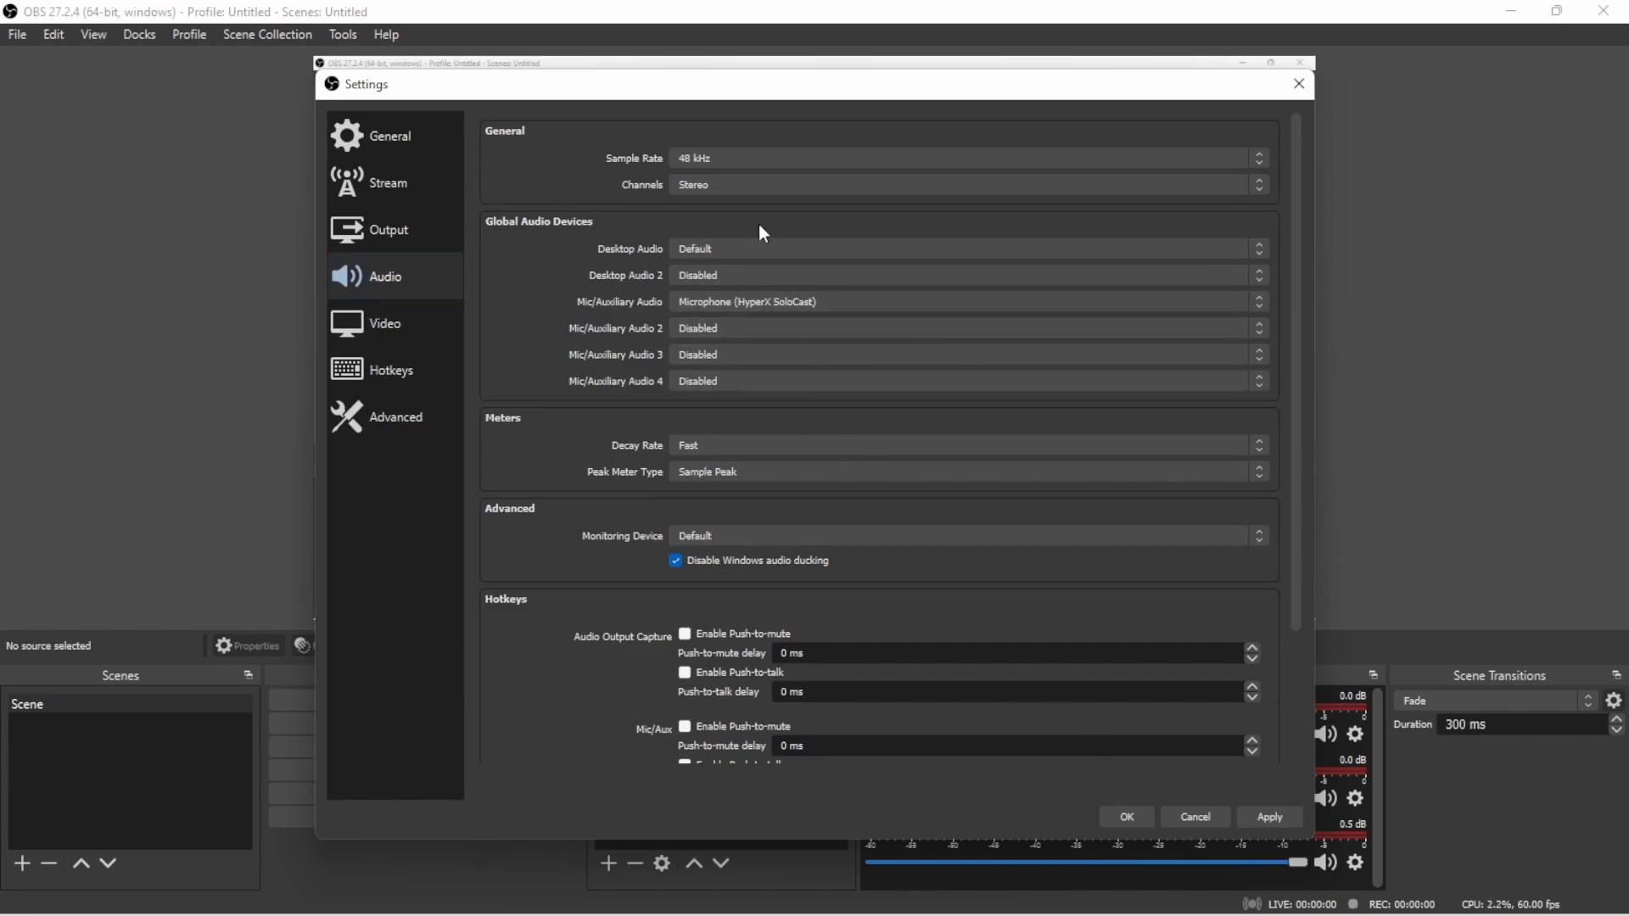
pyautogui.click(707, 301)
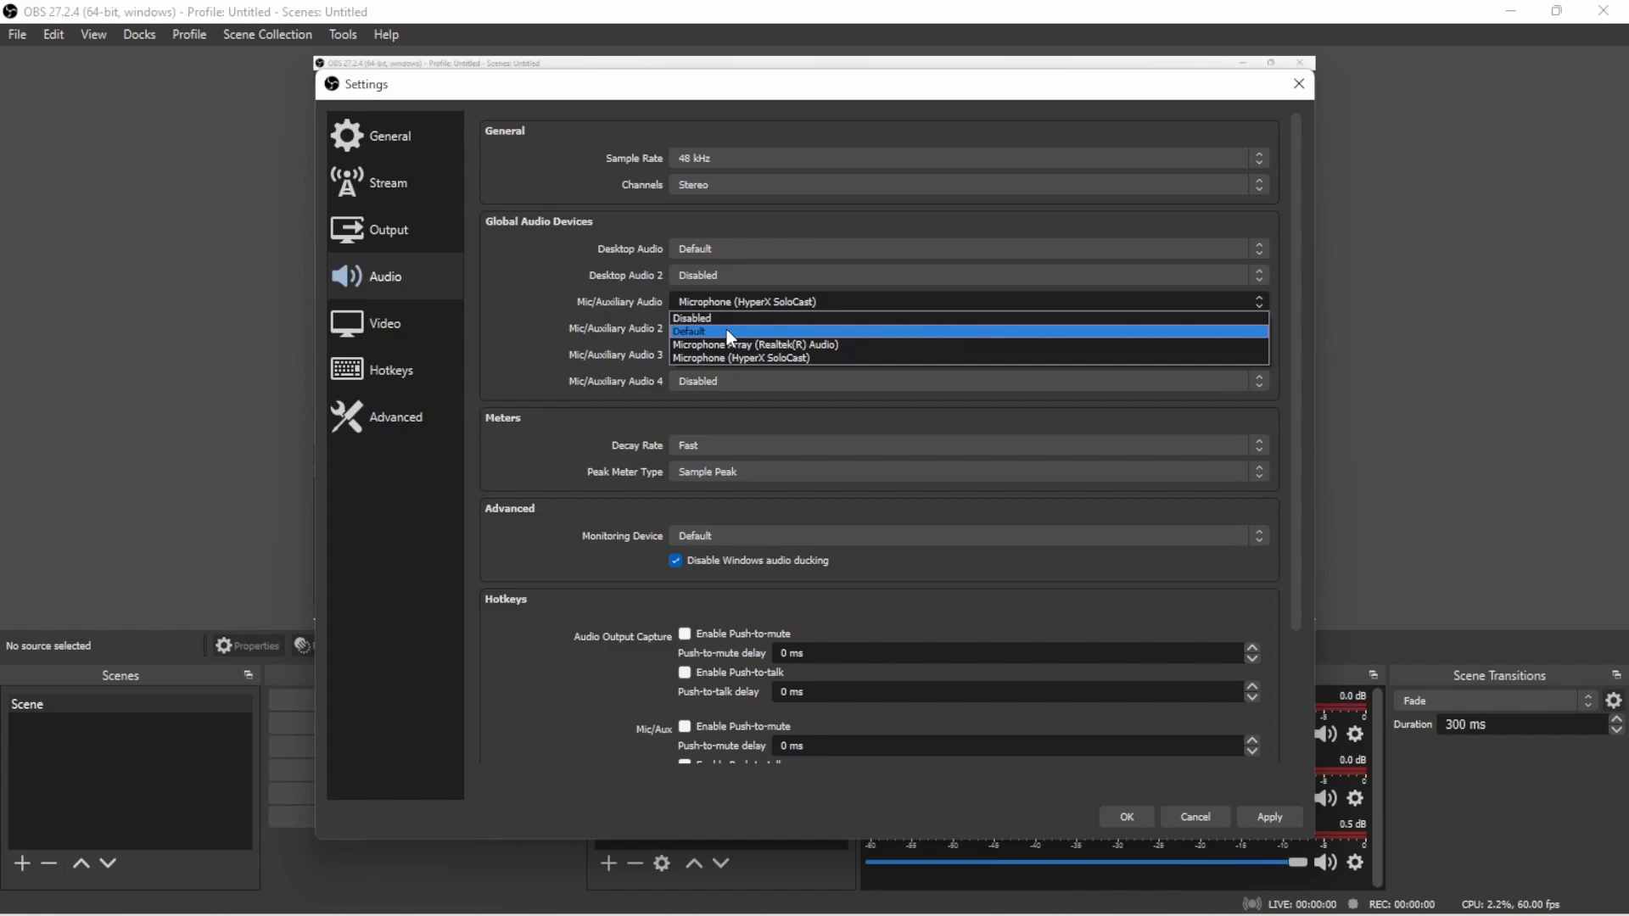
pyautogui.click(620, 277)
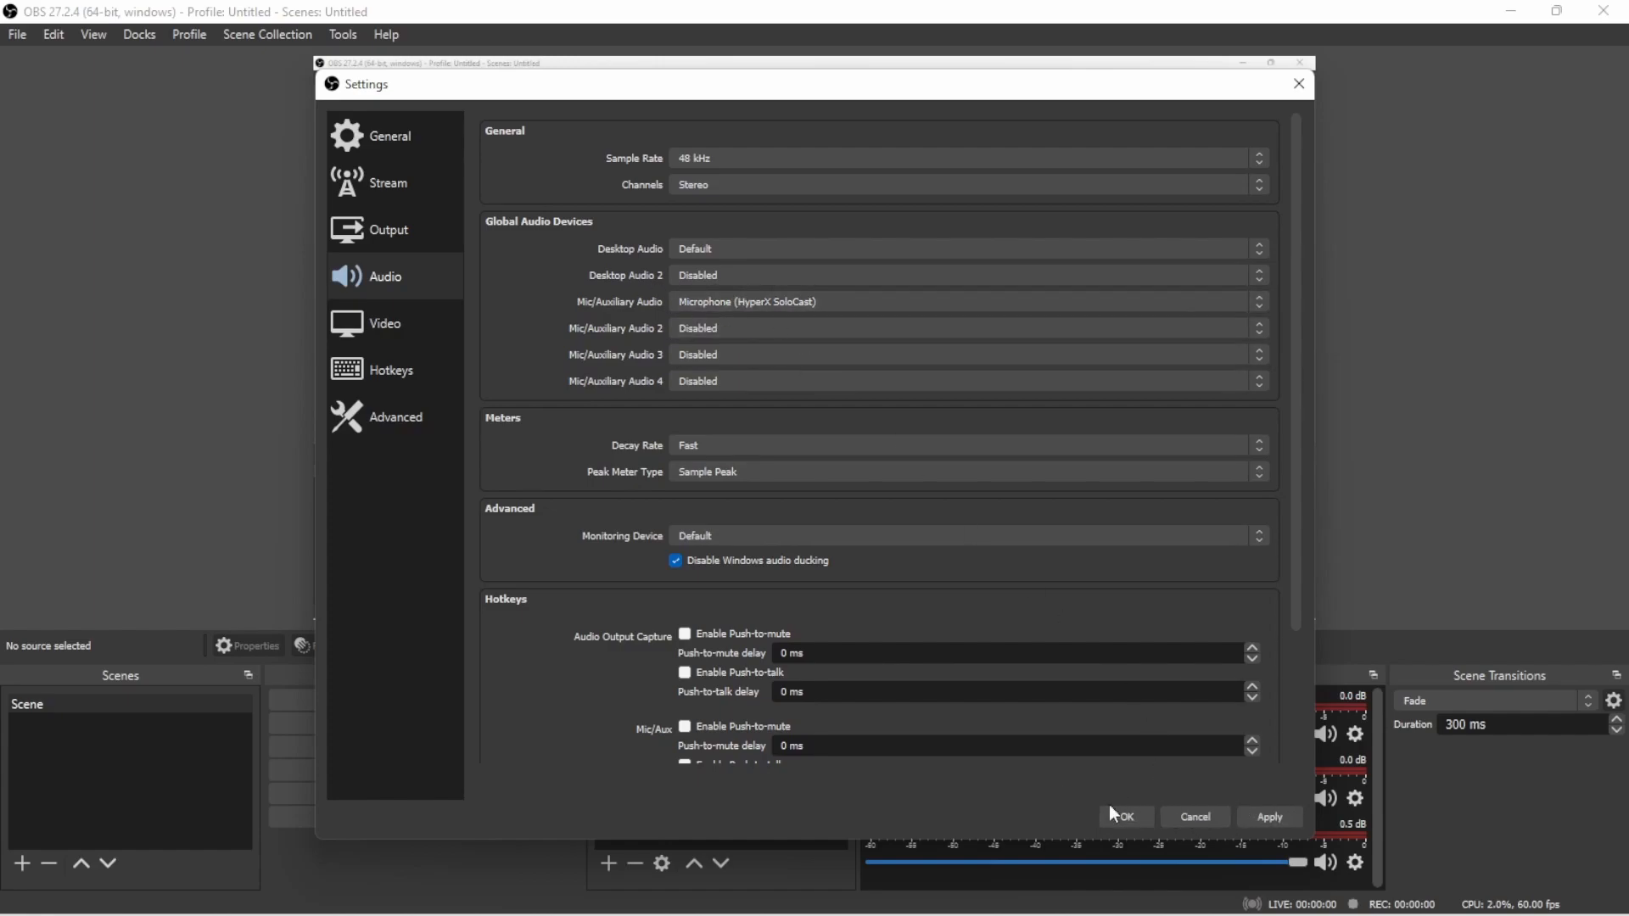
pyautogui.click(1299, 83)
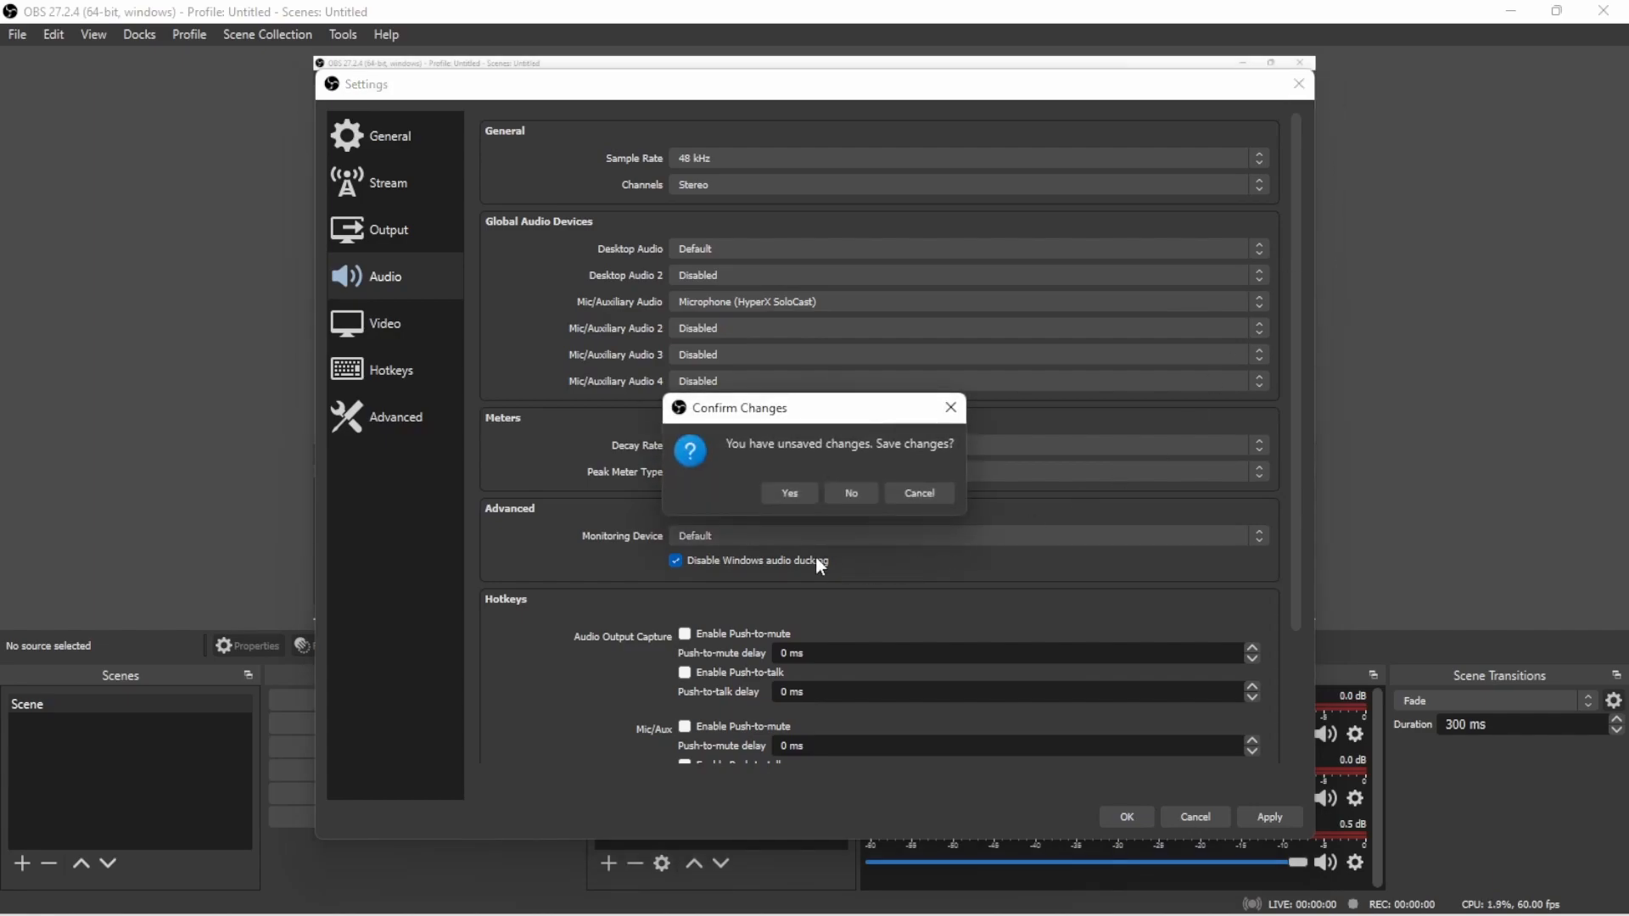
pyautogui.click(788, 492)
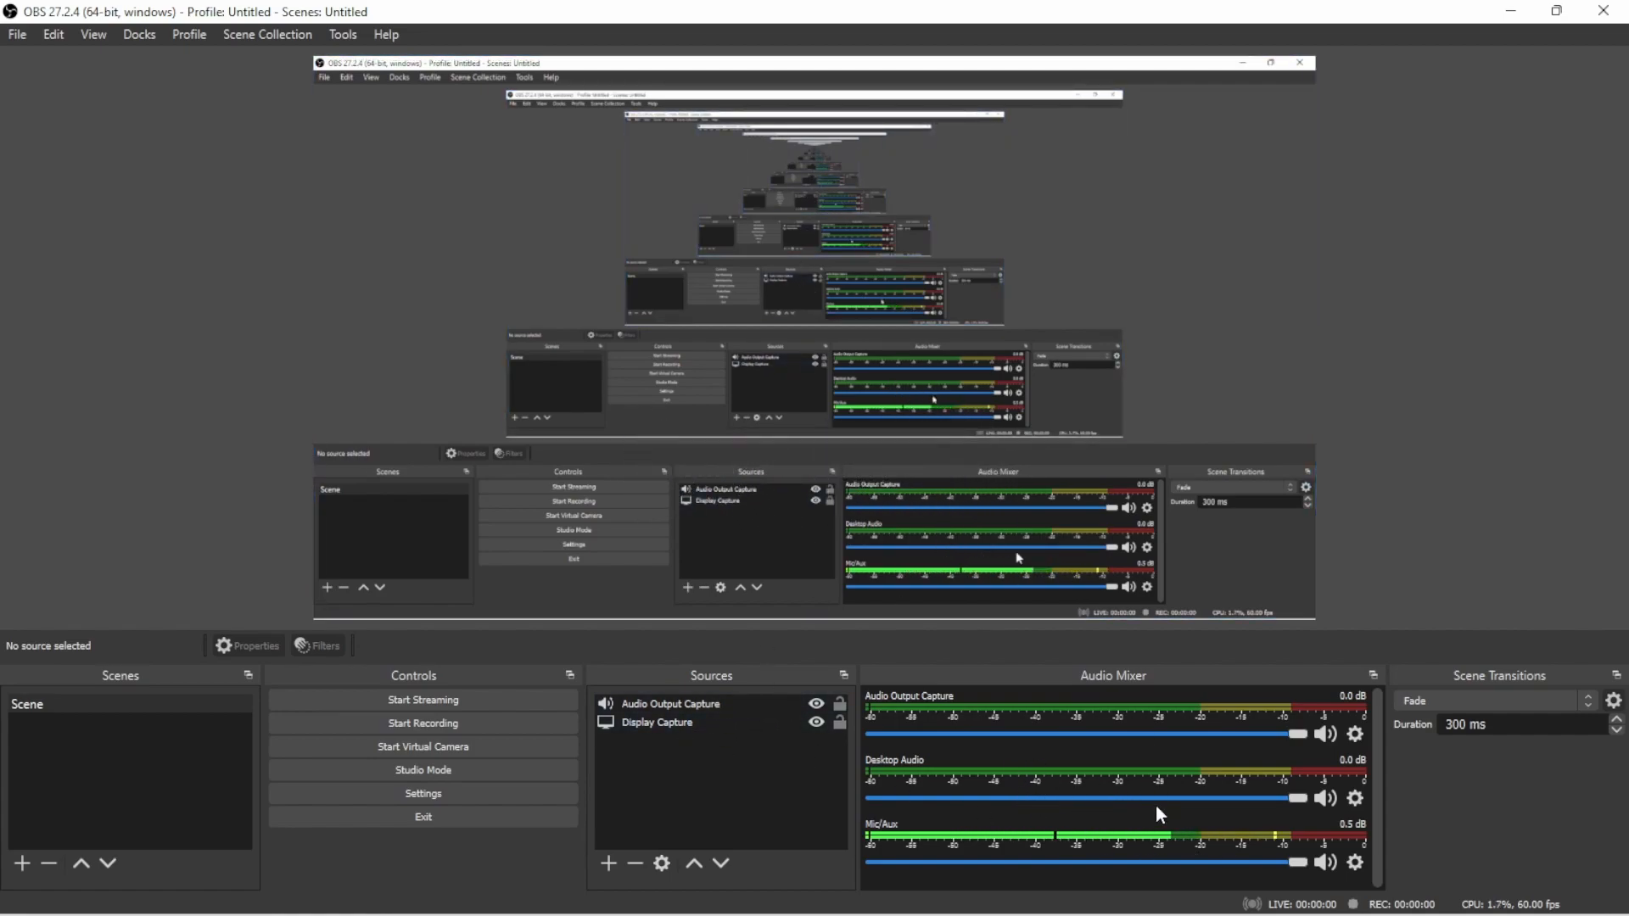
pyautogui.click(1355, 862)
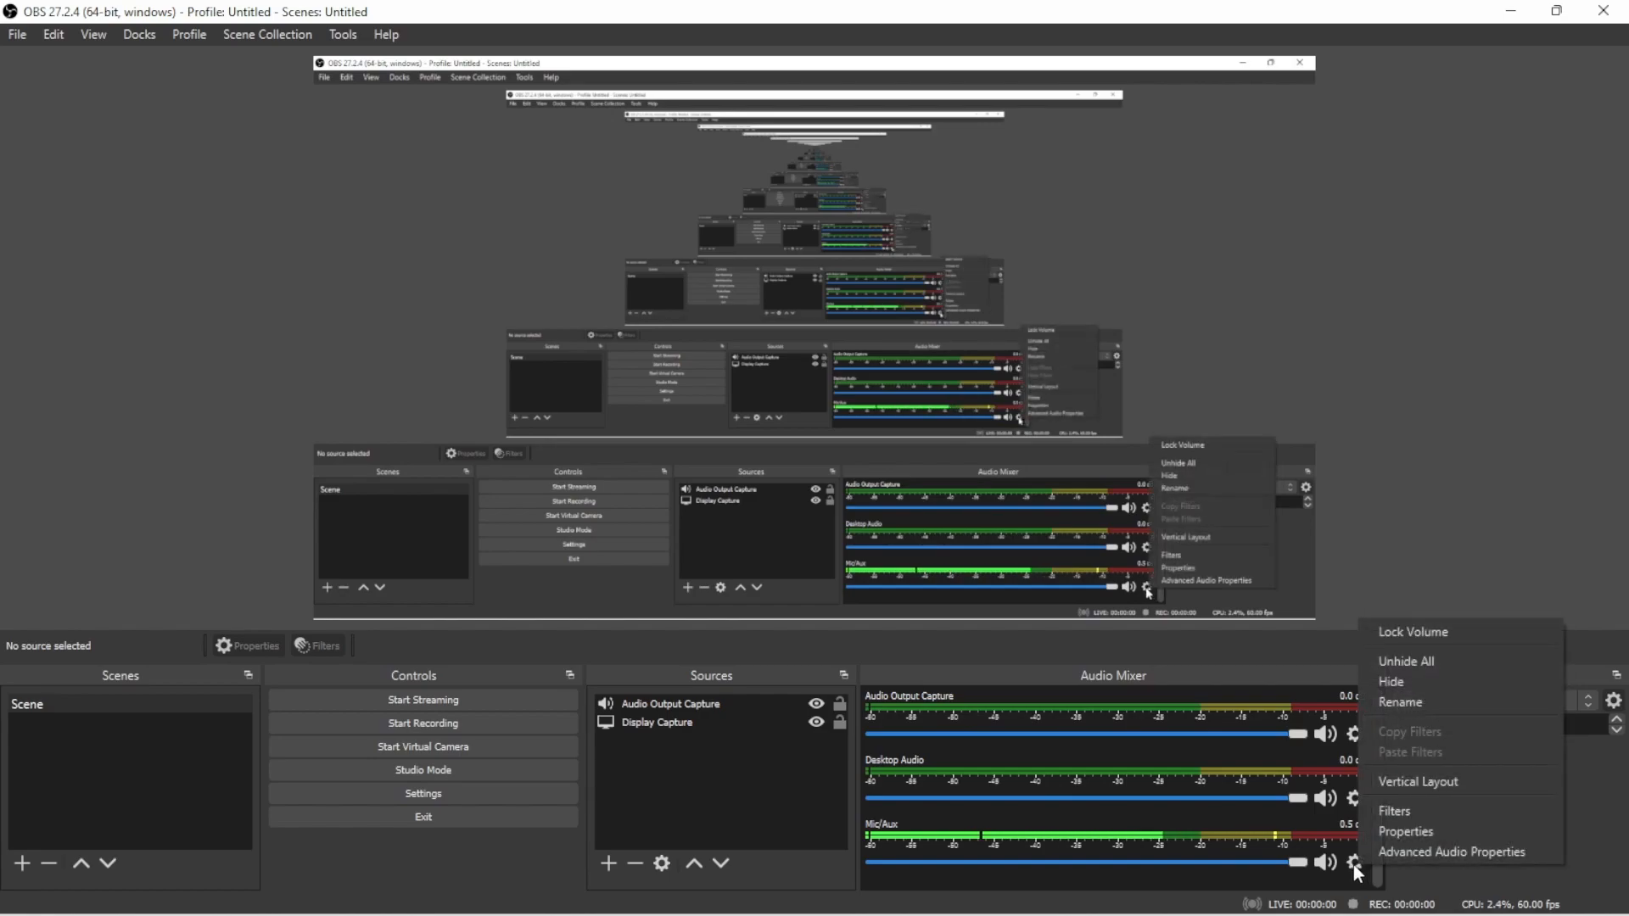
pyautogui.click(1378, 870)
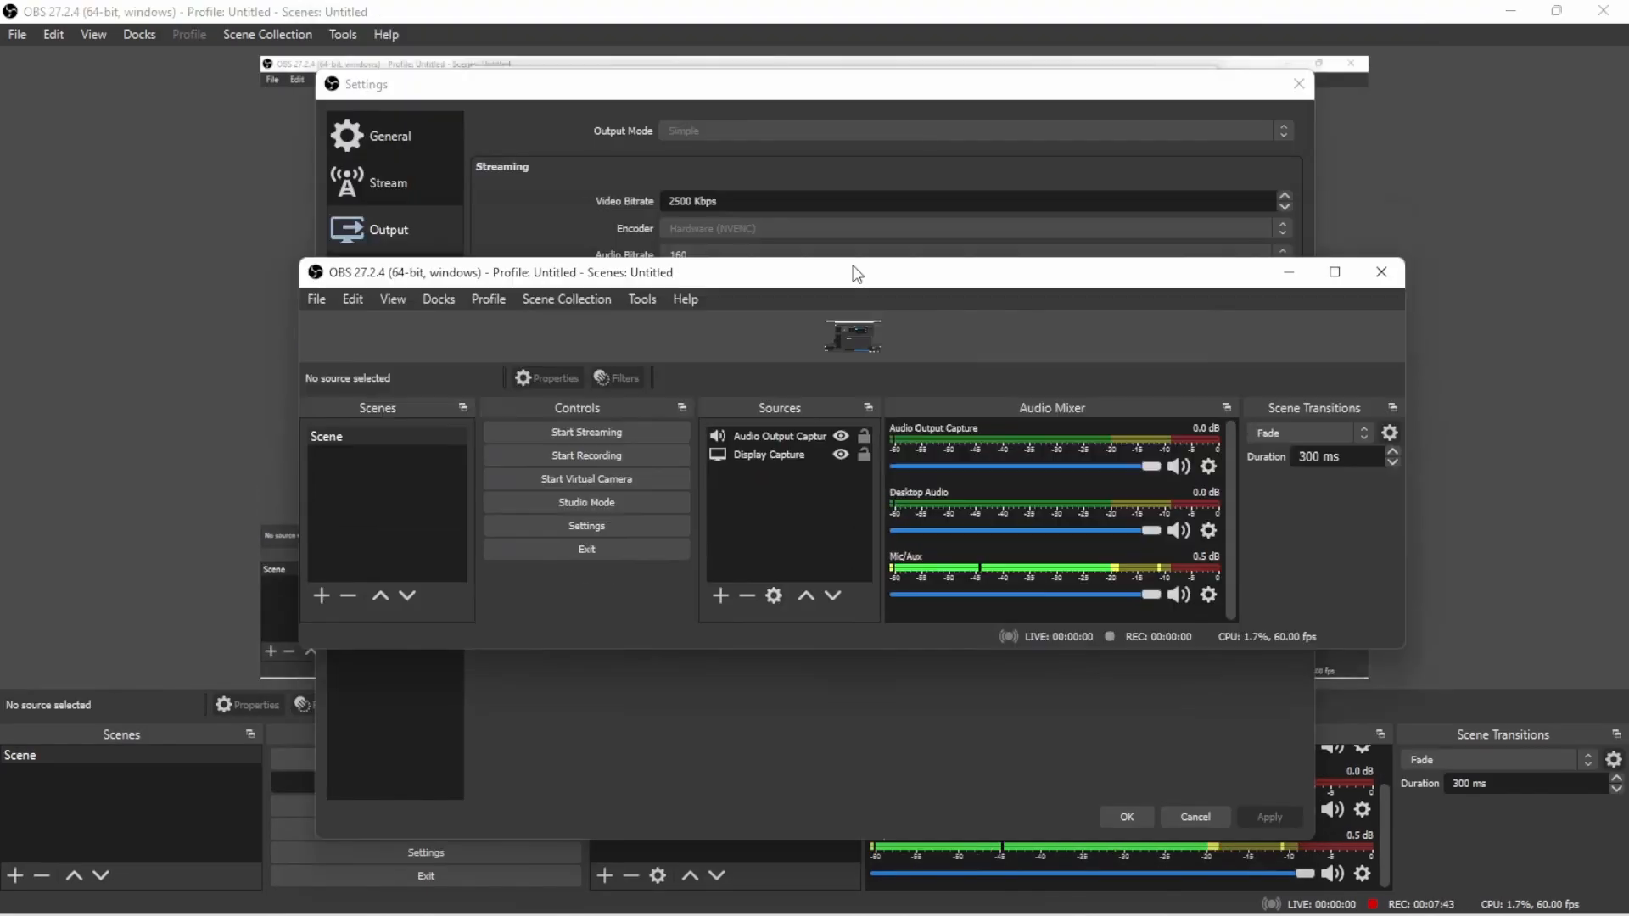
# Maximize the second OBS window and open its General settings
pyautogui.moveTo(851, 272); pyautogui.dragTo(773, 301)
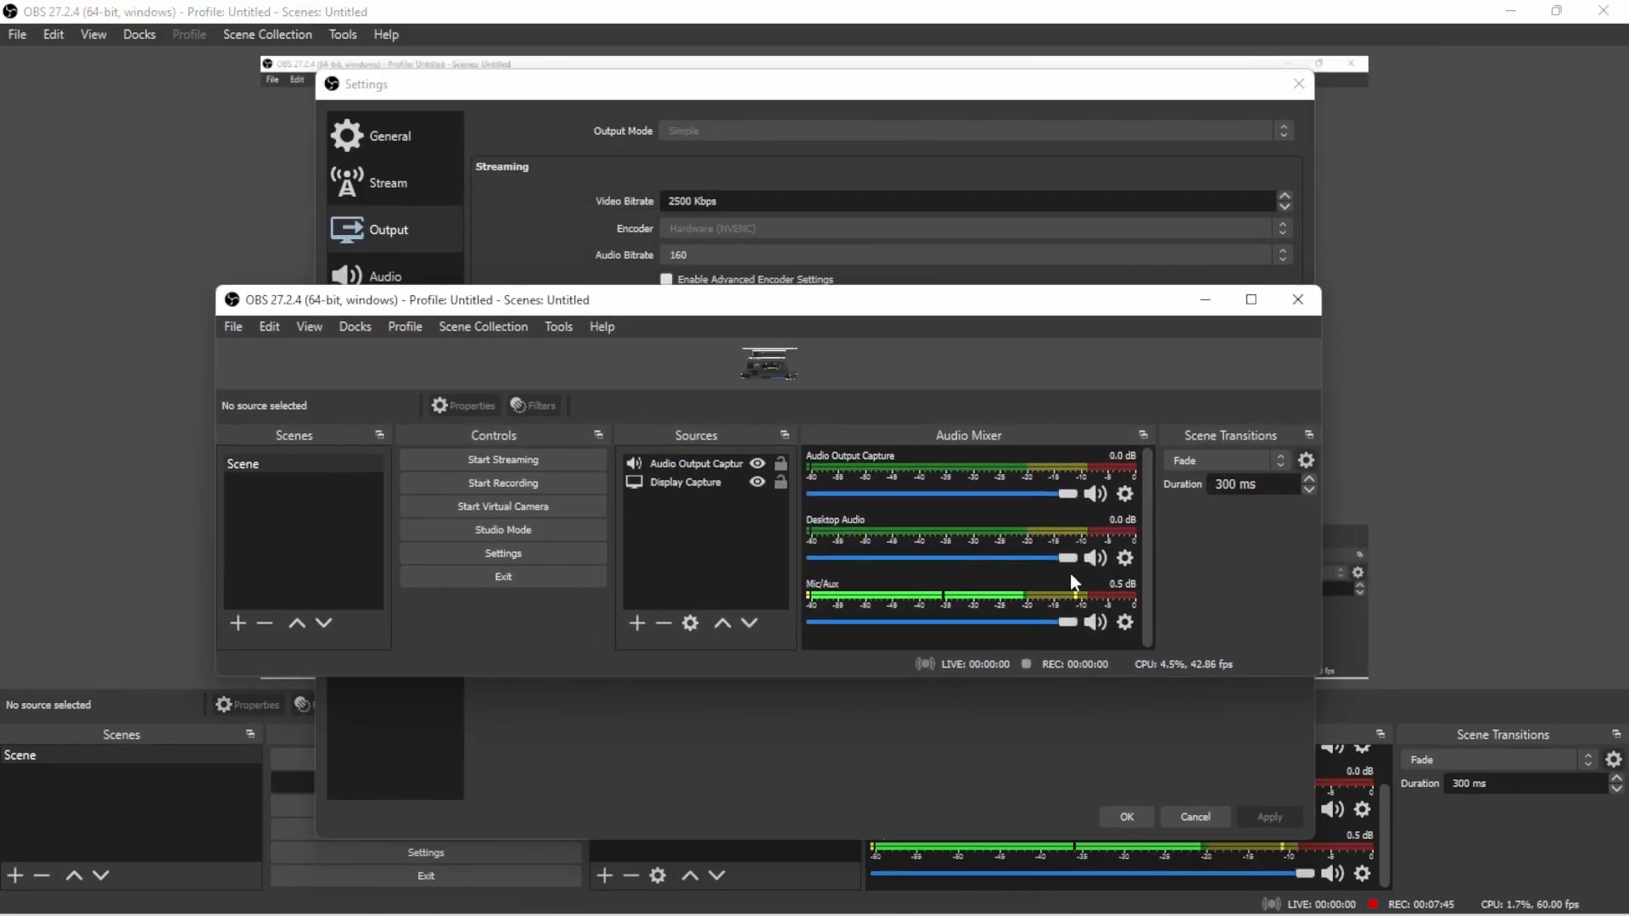
pyautogui.click(1250, 300)
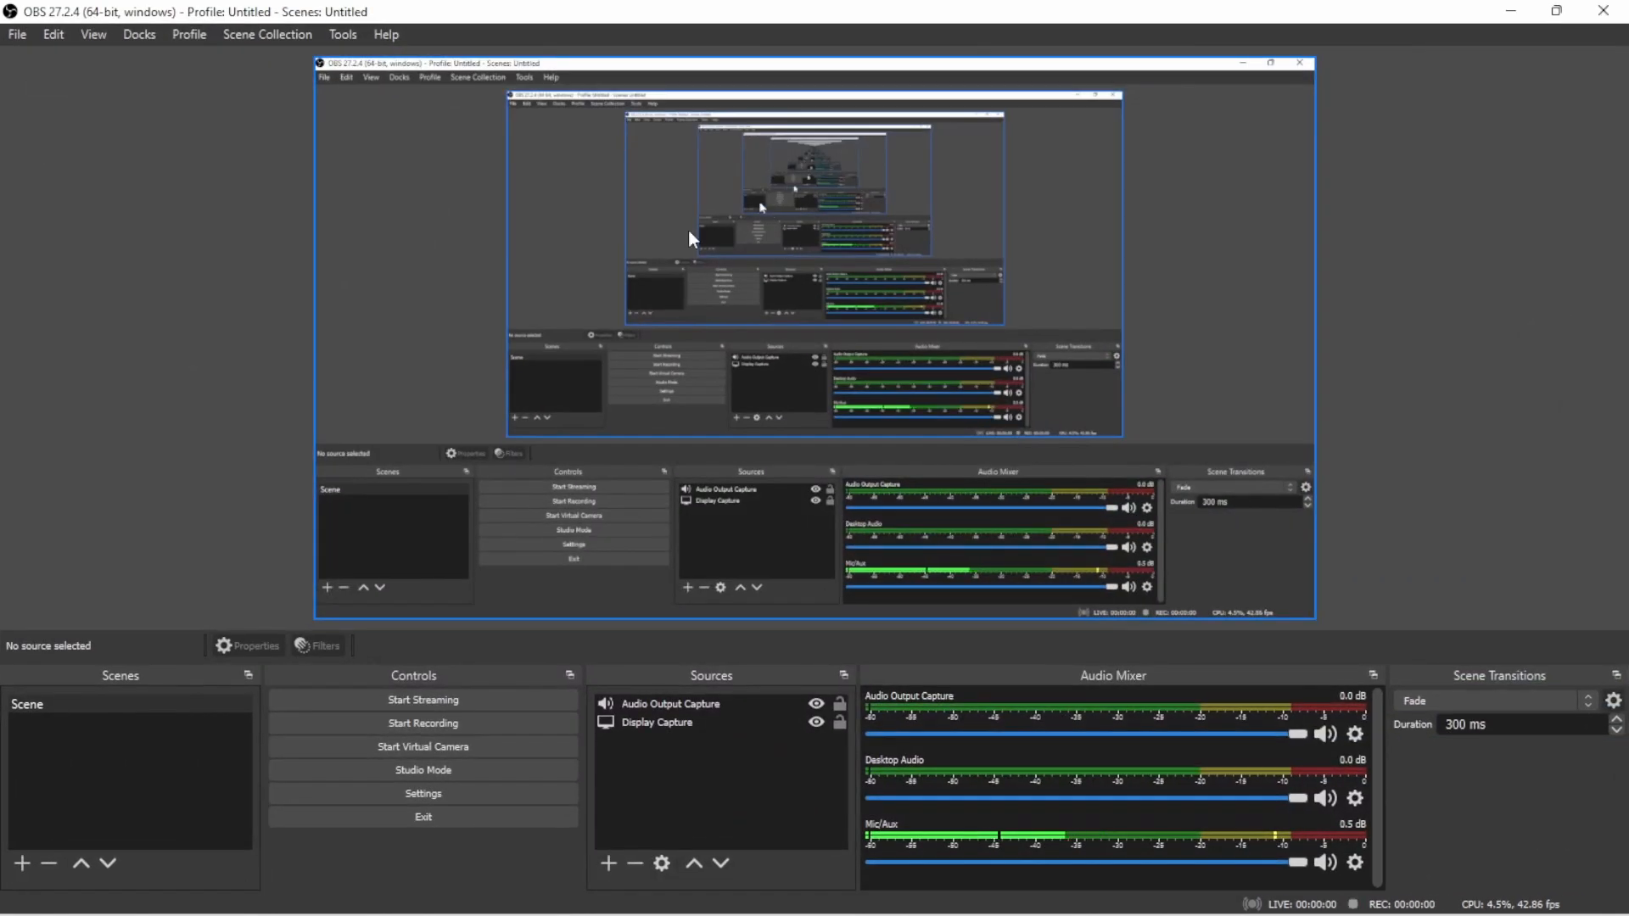
pyautogui.moveTo(806, 221); pyautogui.dragTo(867, 288)
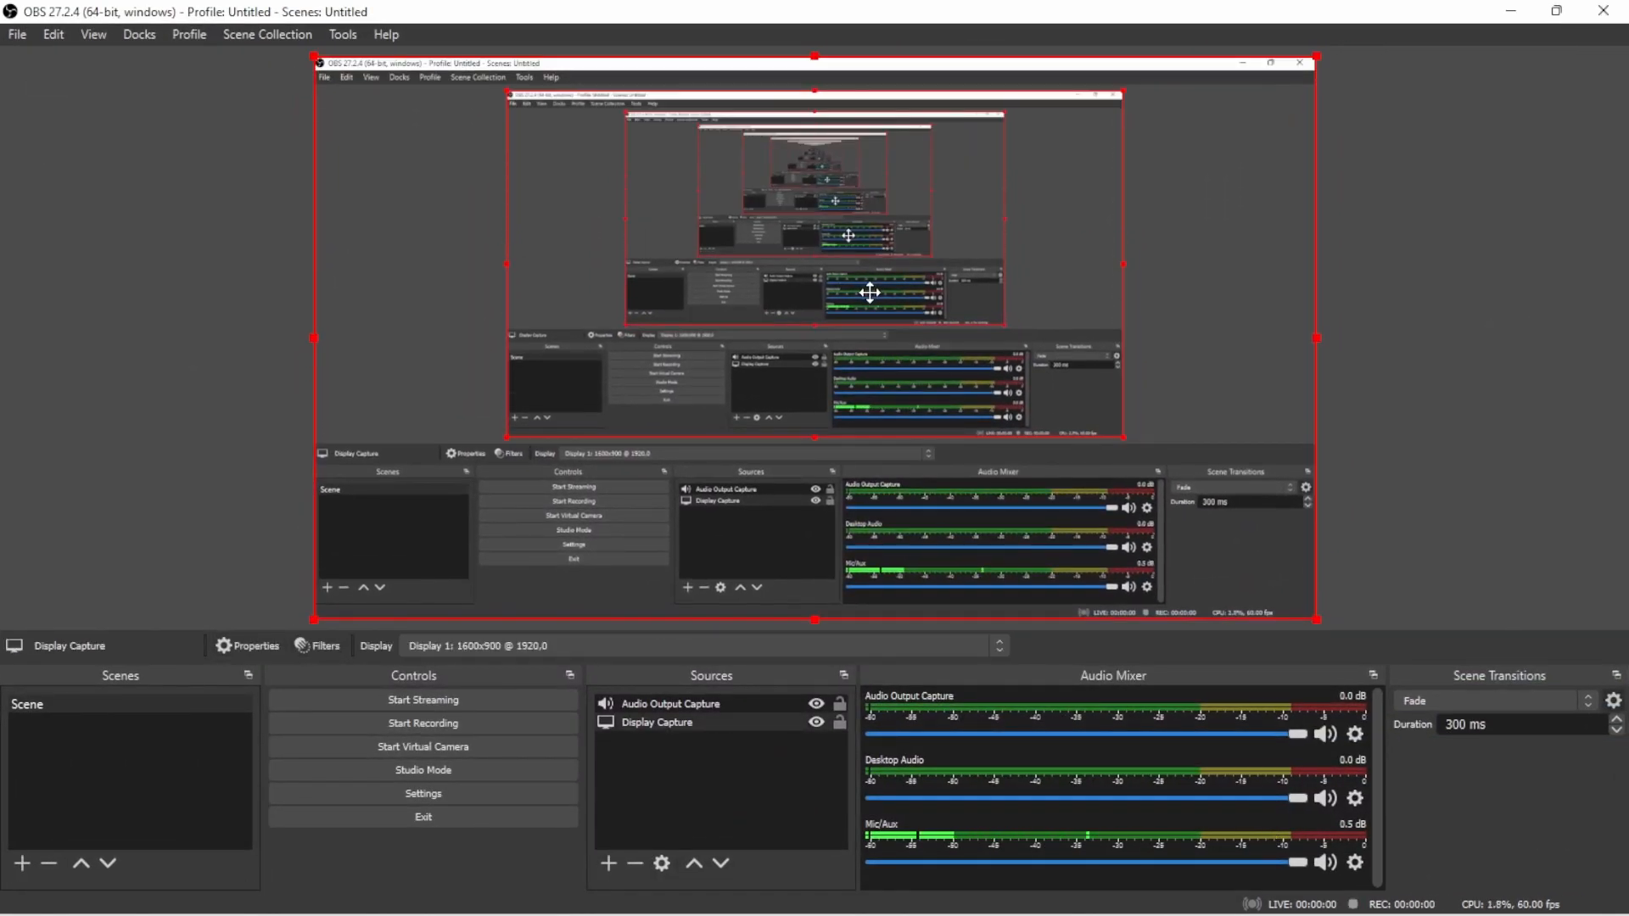
pyautogui.click(1396, 420)
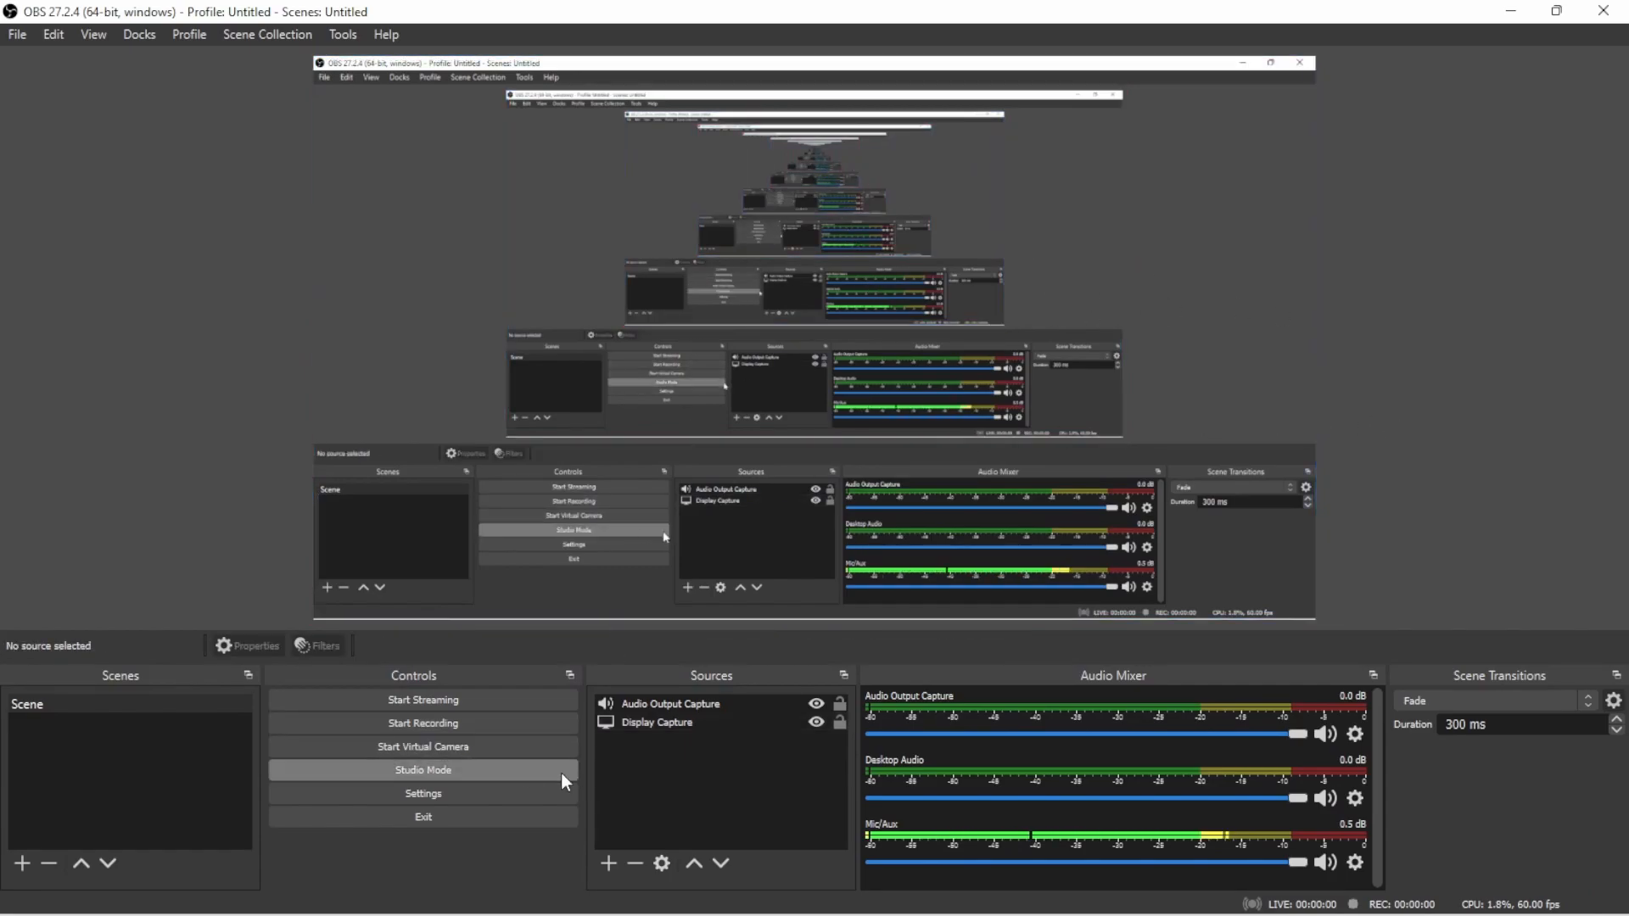
pyautogui.click(548, 790)
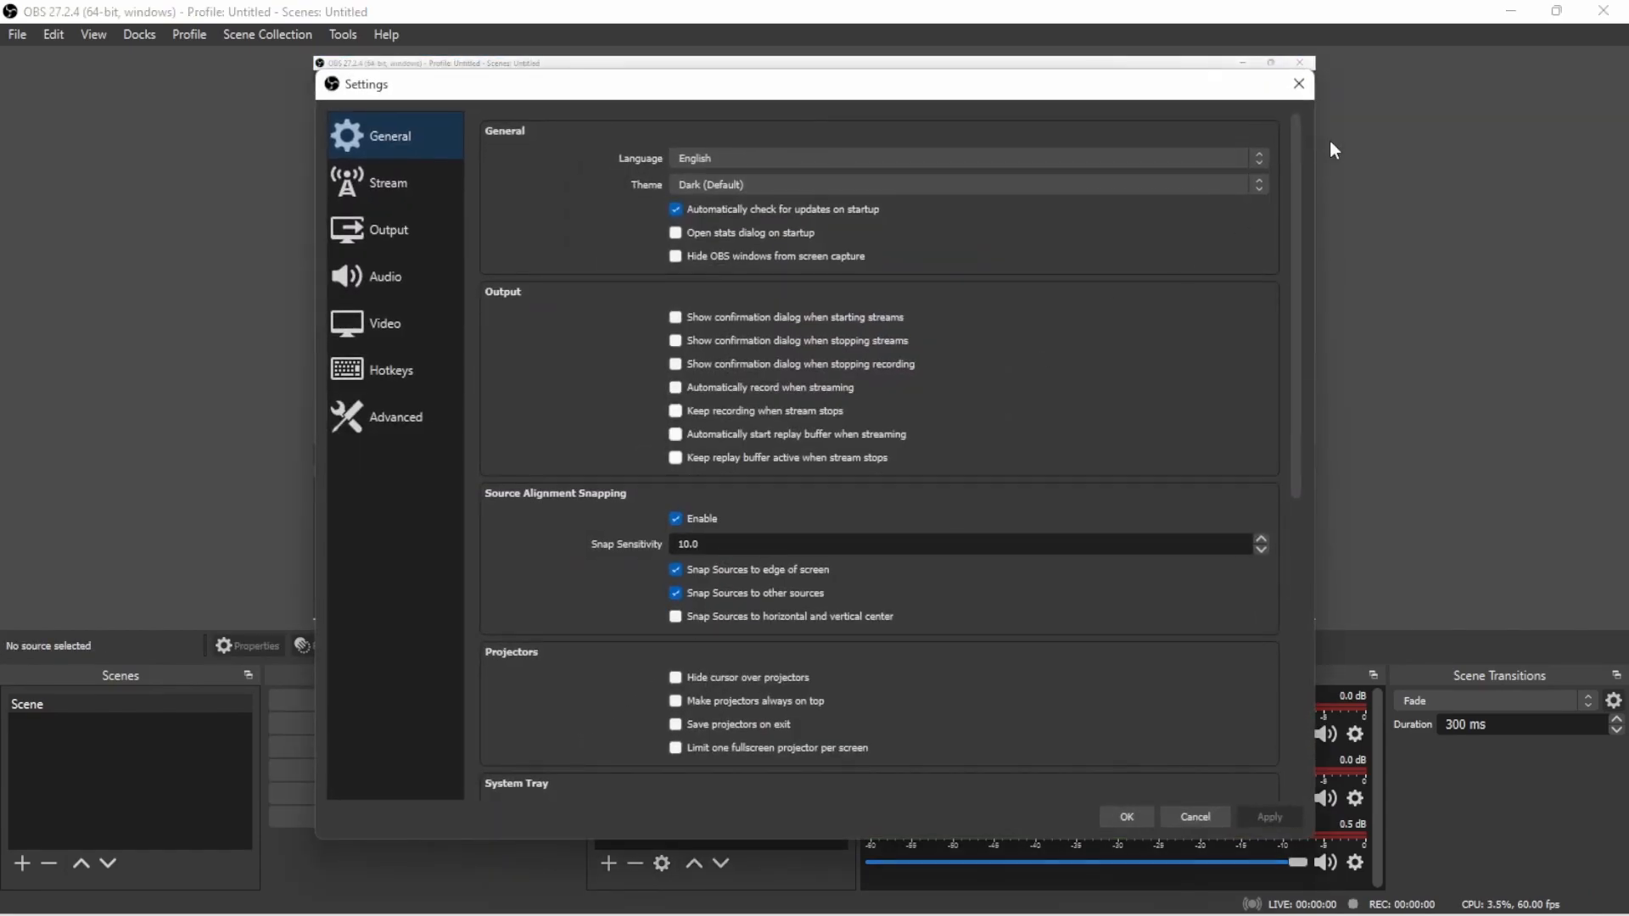
# Apply the Rachni theme in the General settings and view it in the maximized second OBS window
pyautogui.click(749, 185)
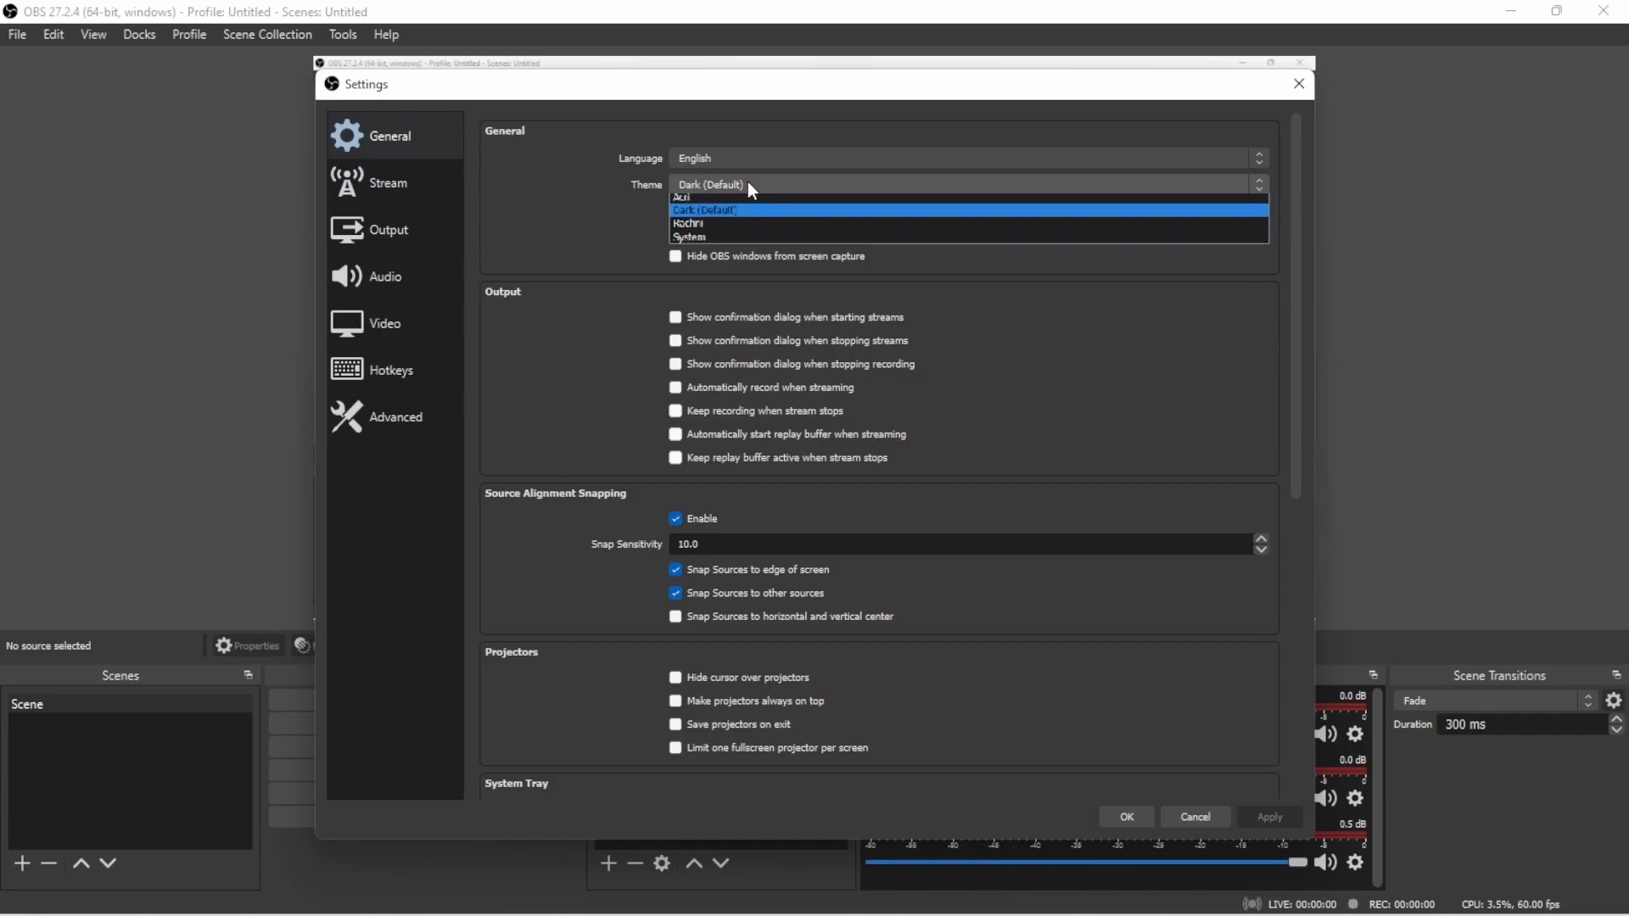
pyautogui.click(743, 232)
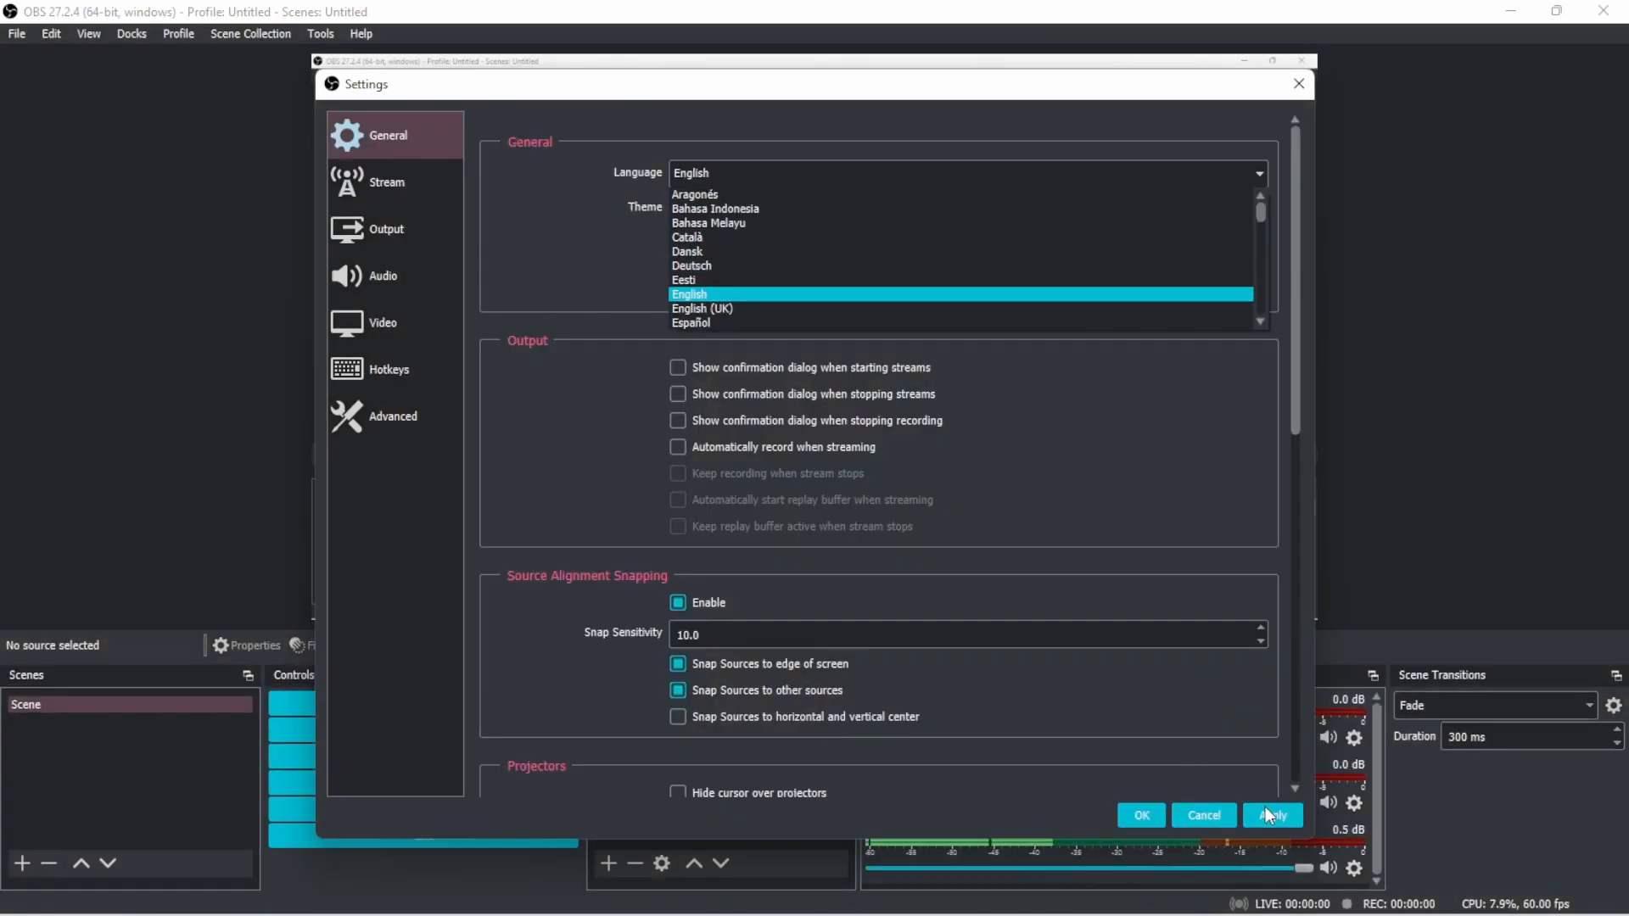
pyautogui.click(1266, 814)
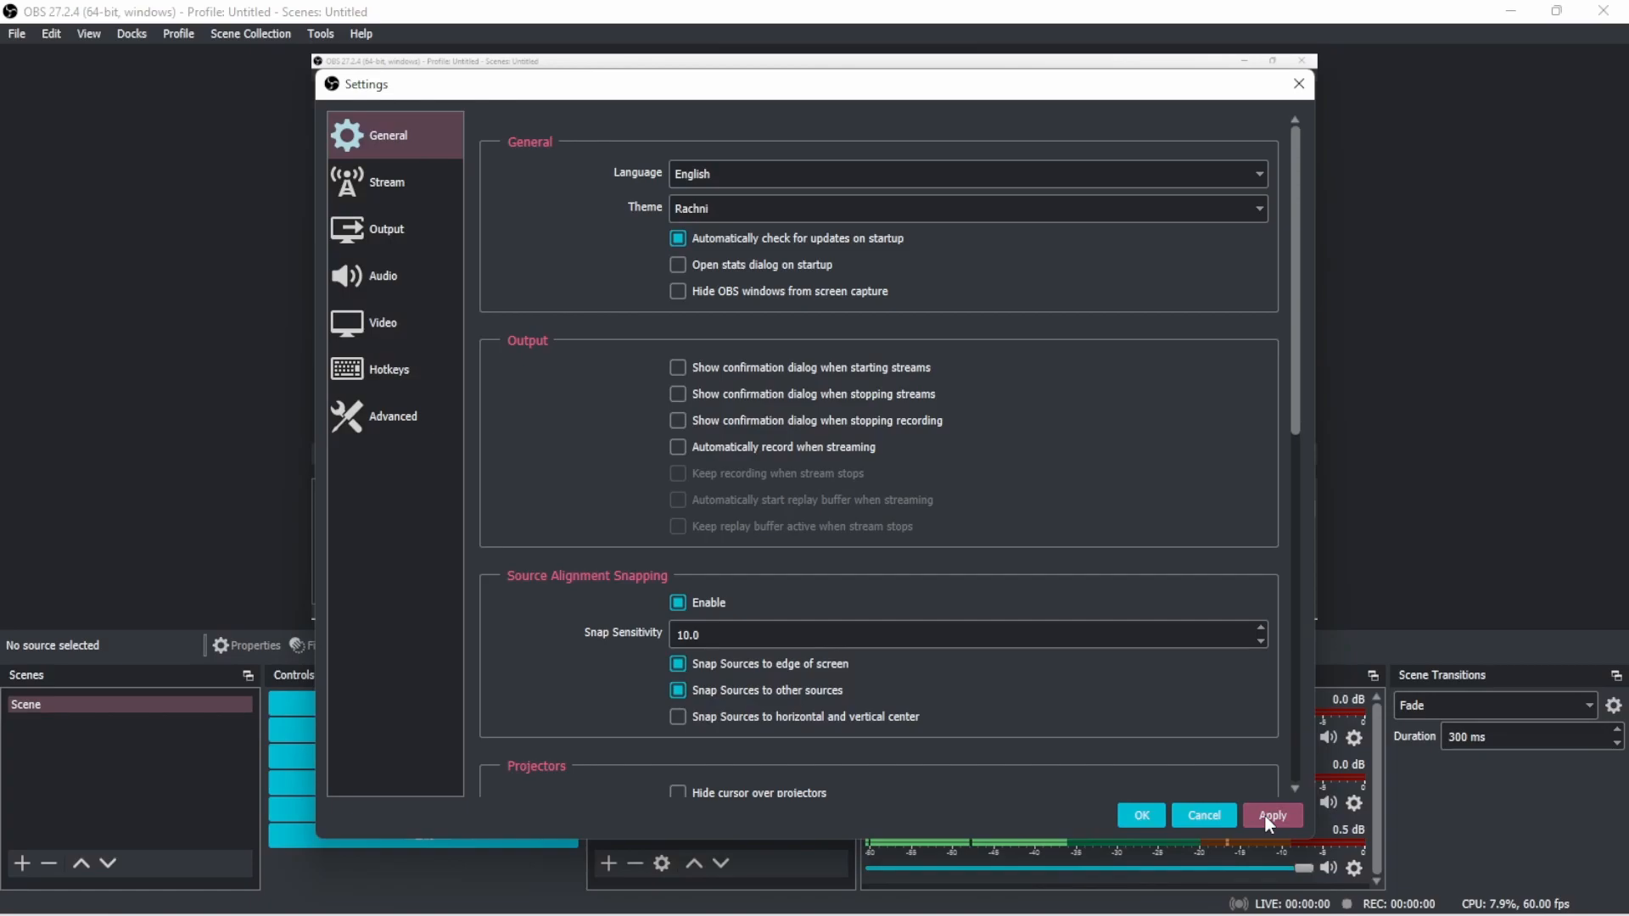
pyautogui.click(1141, 815)
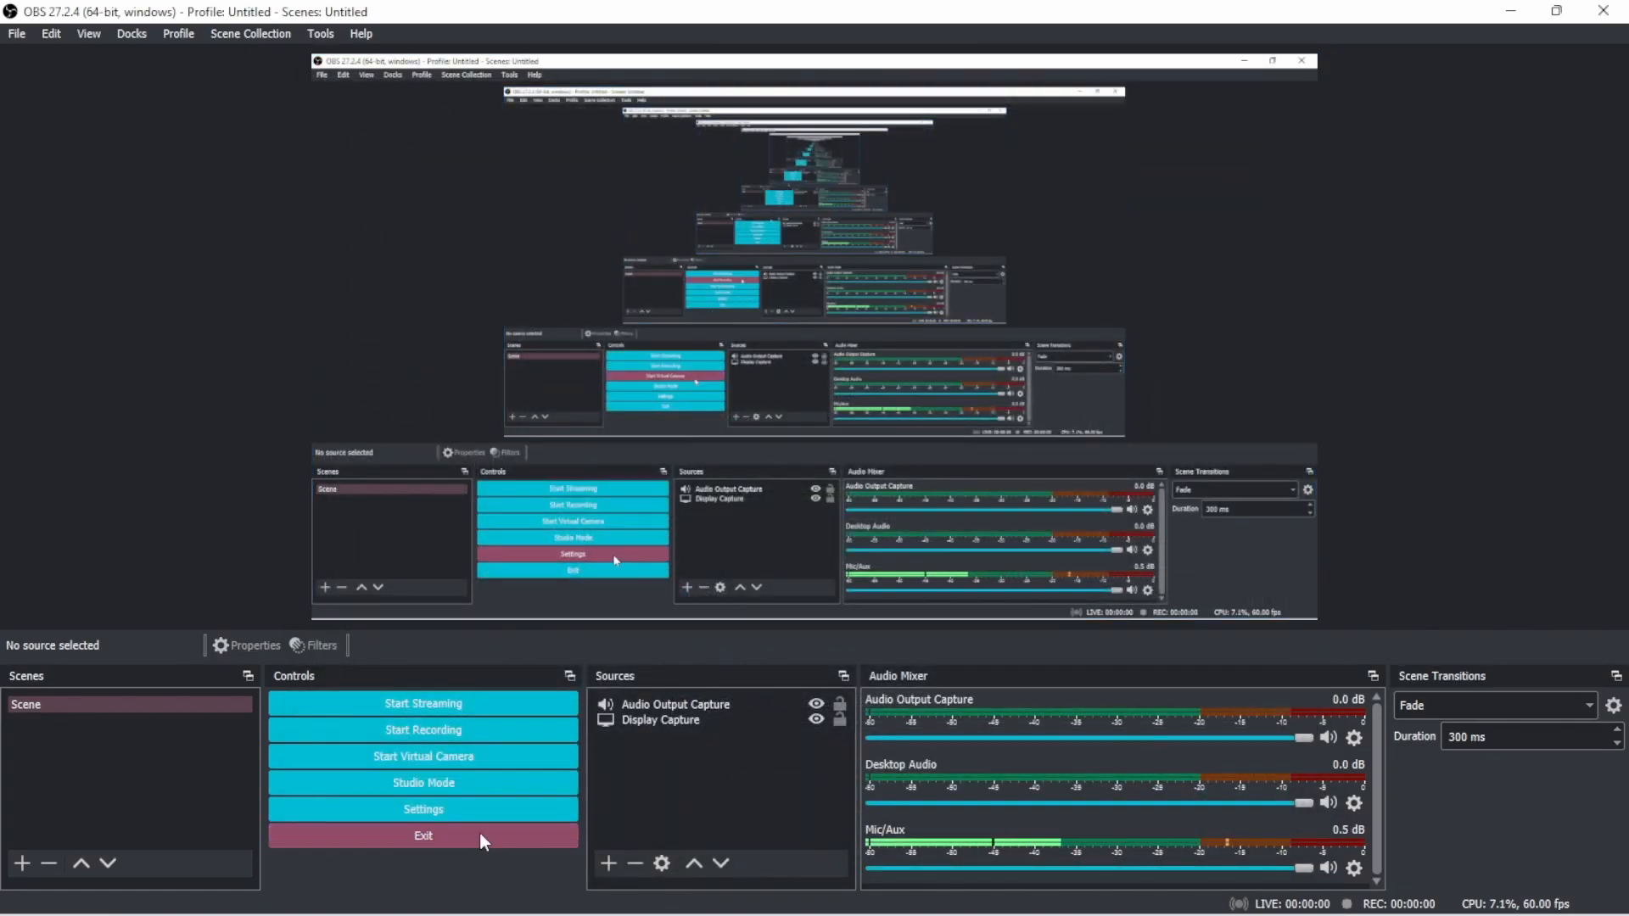
pyautogui.click(496, 810)
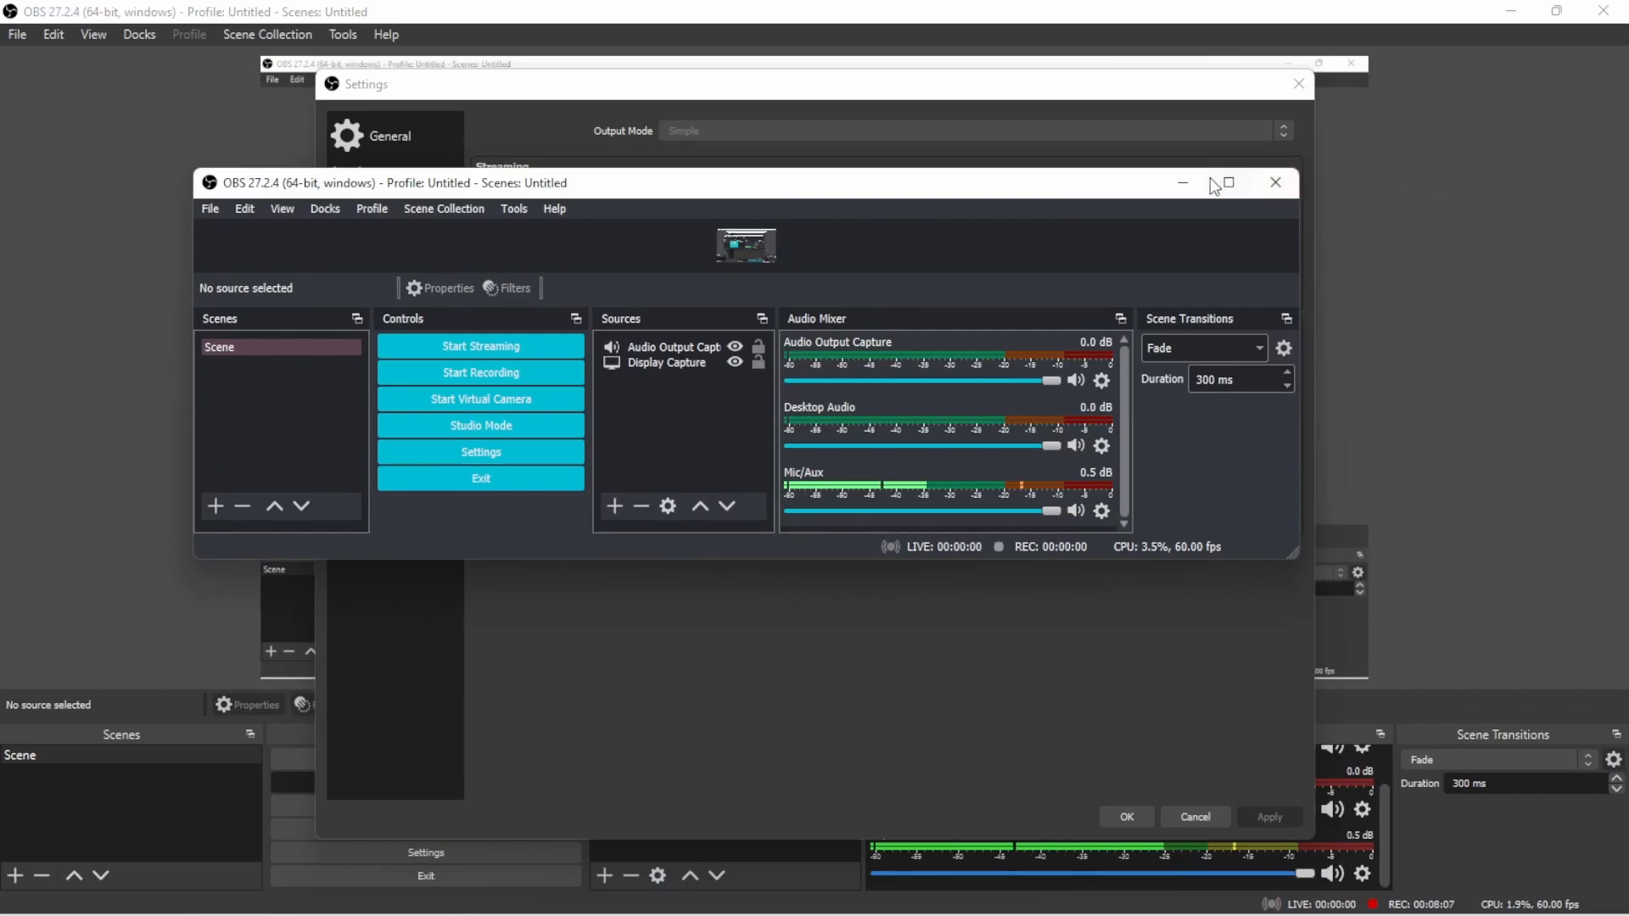
pyautogui.click(1224, 184)
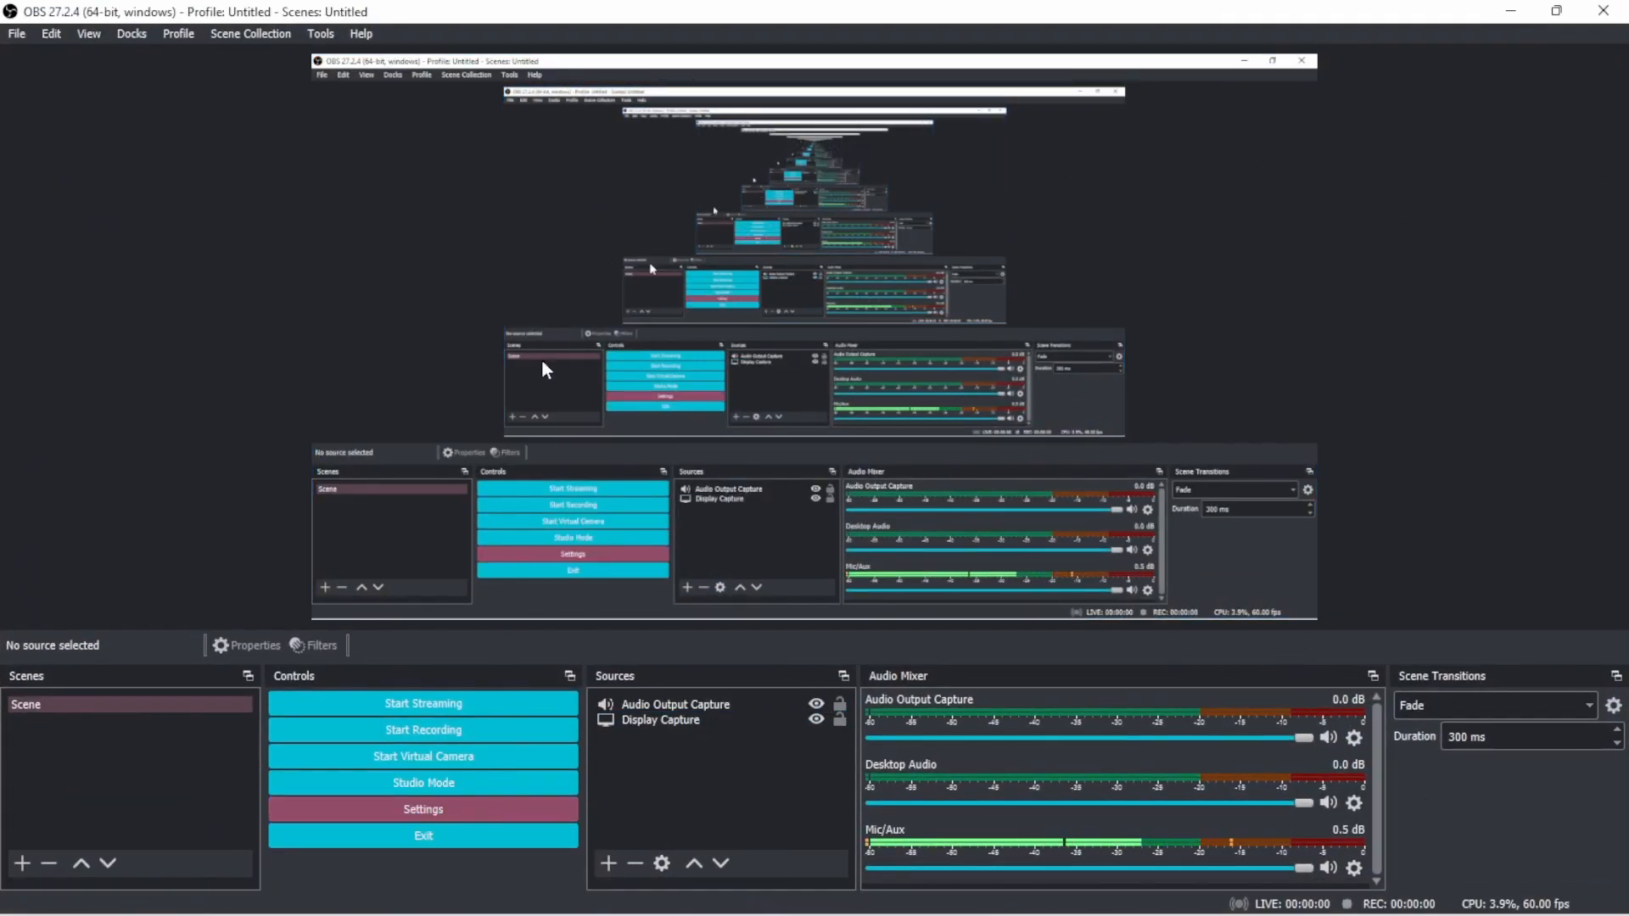
# Change the theme to Acri in the General settings, save it, and enlarge the second OBS window to full screen
pyautogui.click(423, 809)
pyautogui.click(731, 150)
pyautogui.click(719, 153)
pyautogui.click(709, 138)
pyautogui.click(1112, 642)
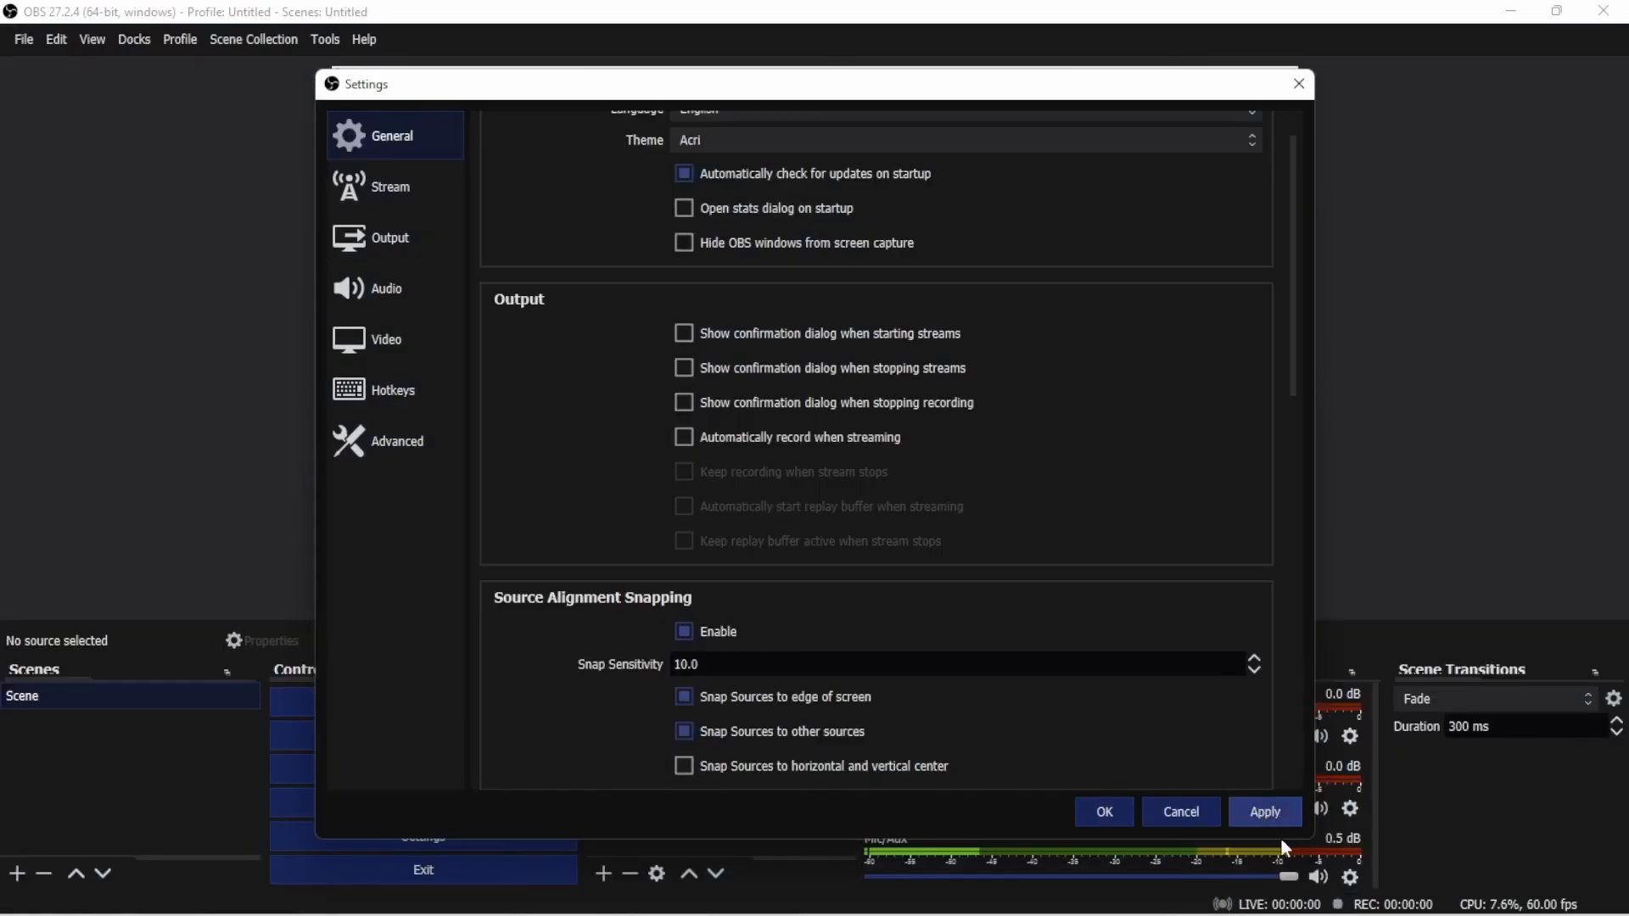
pyautogui.click(1106, 811)
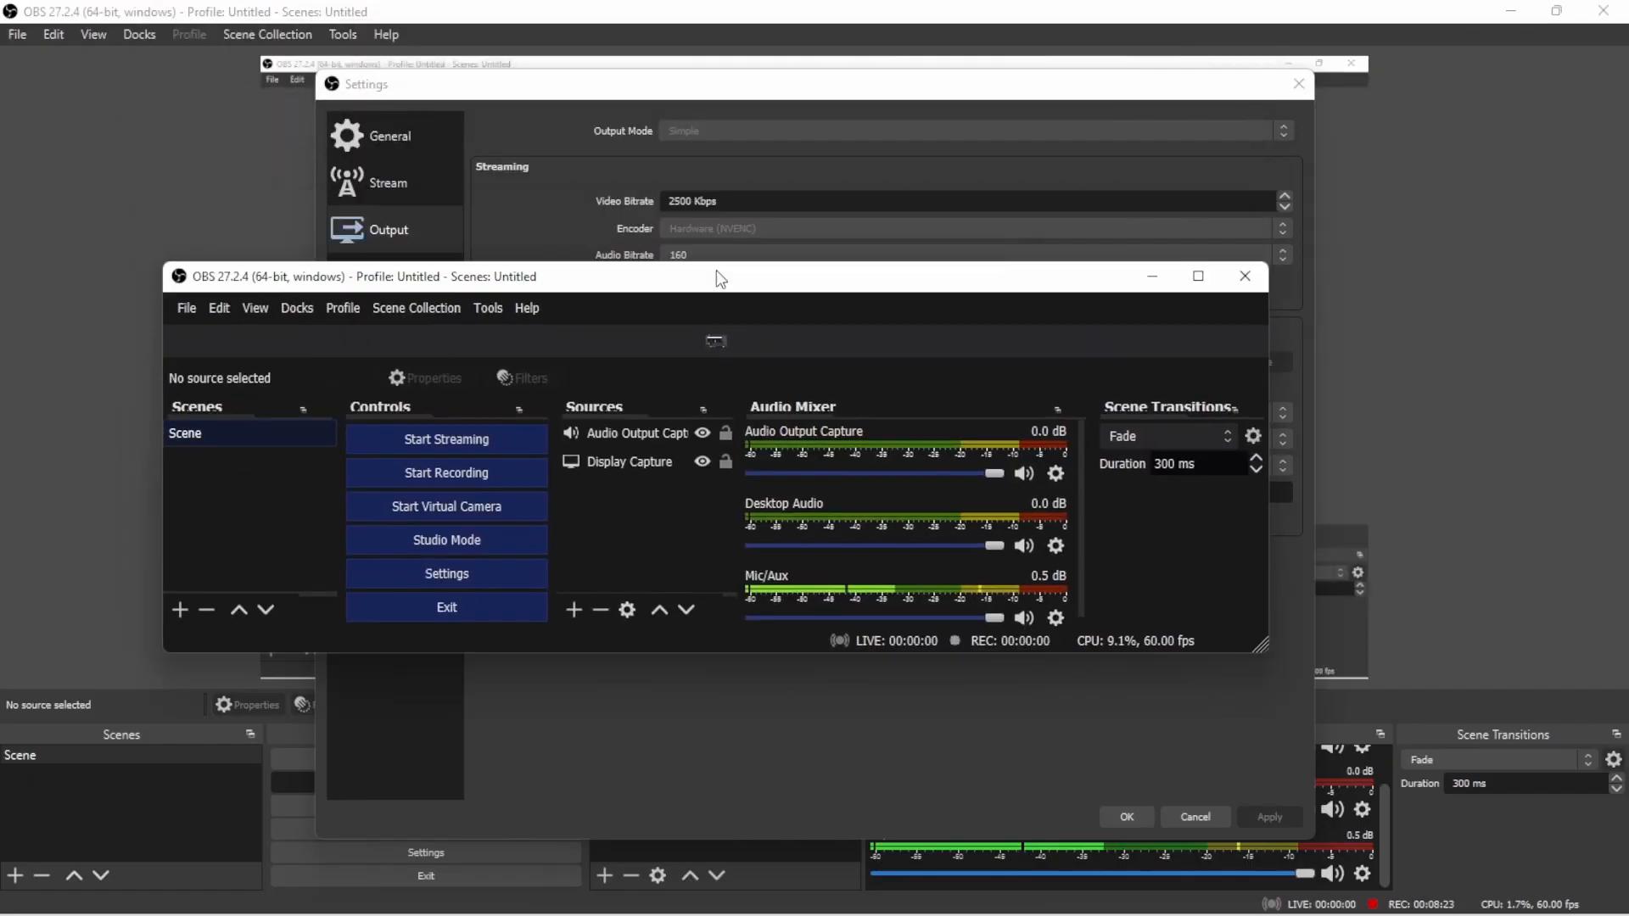
pyautogui.click(1169, 176)
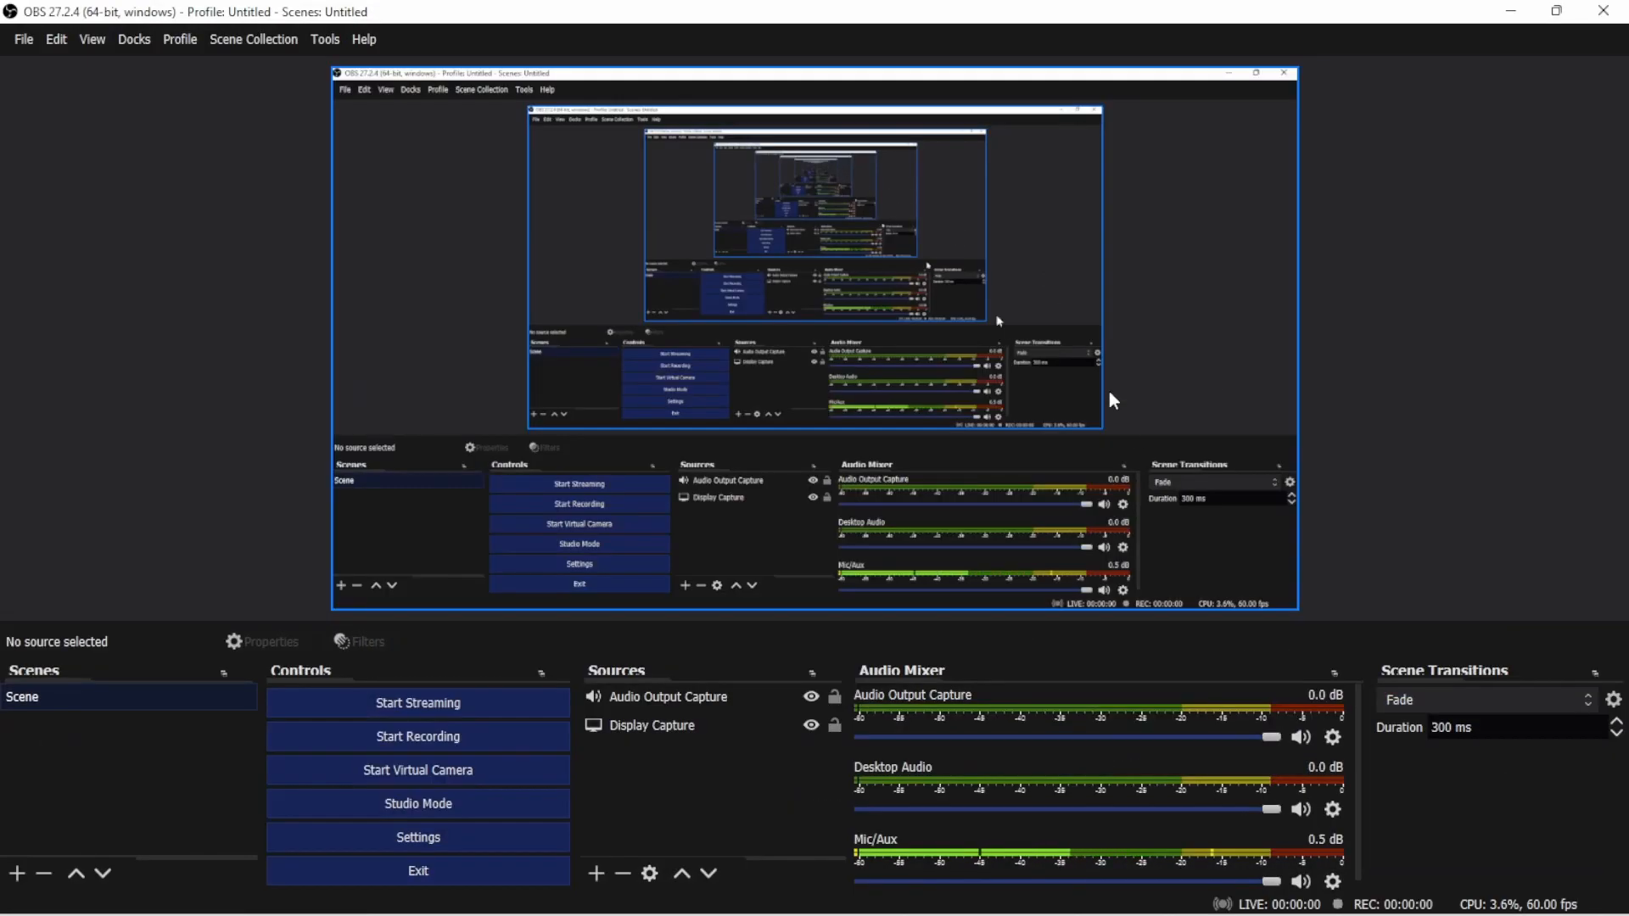